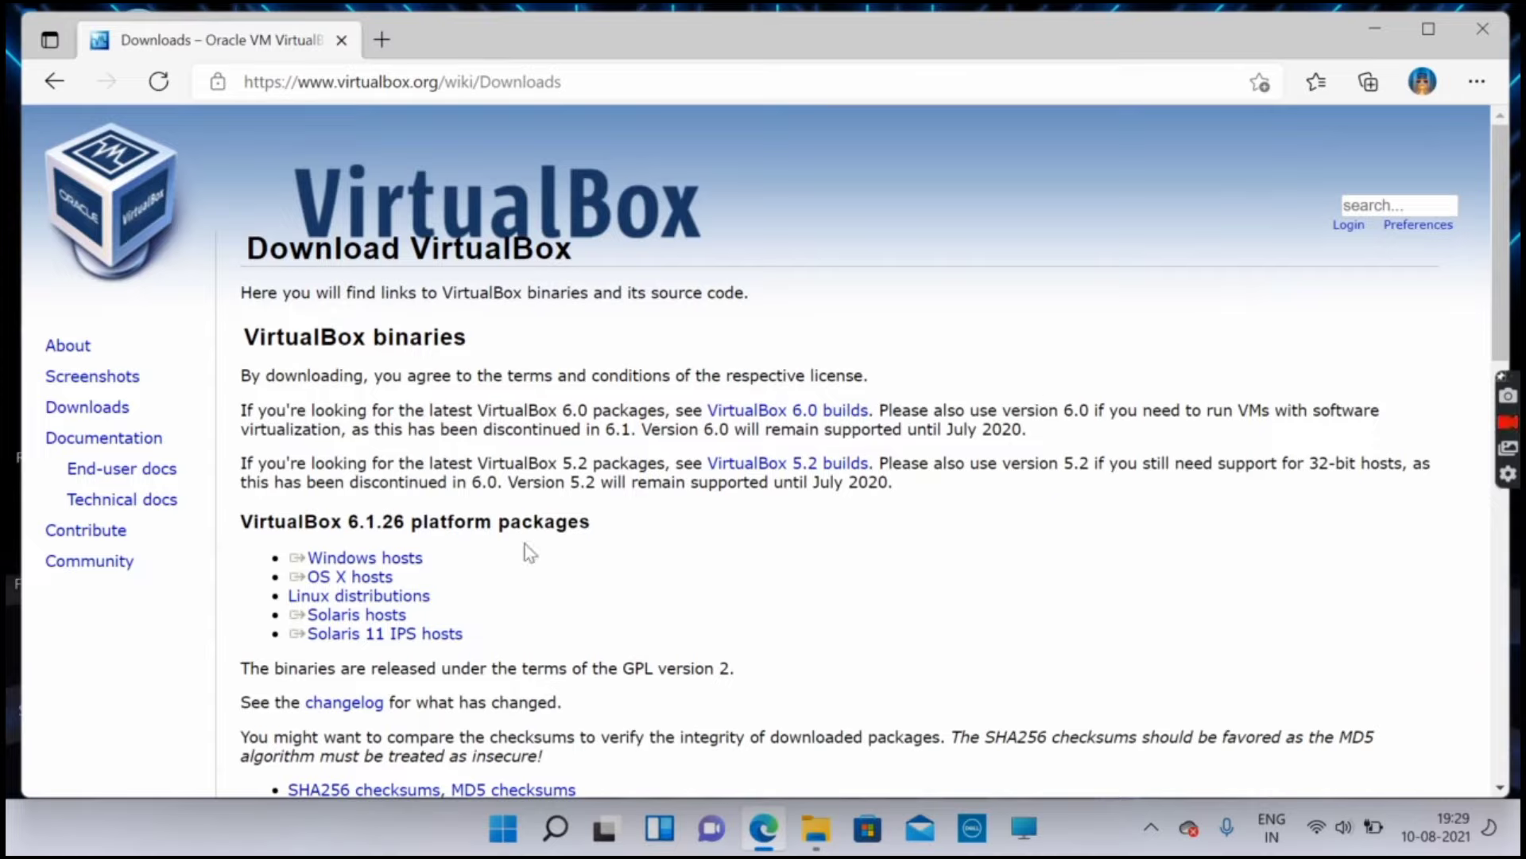
# - Download the VirtualBox 6.1.26 package for Windows hosts, run the downloaded installer and go past its welcome page
pyautogui.click(382, 565)
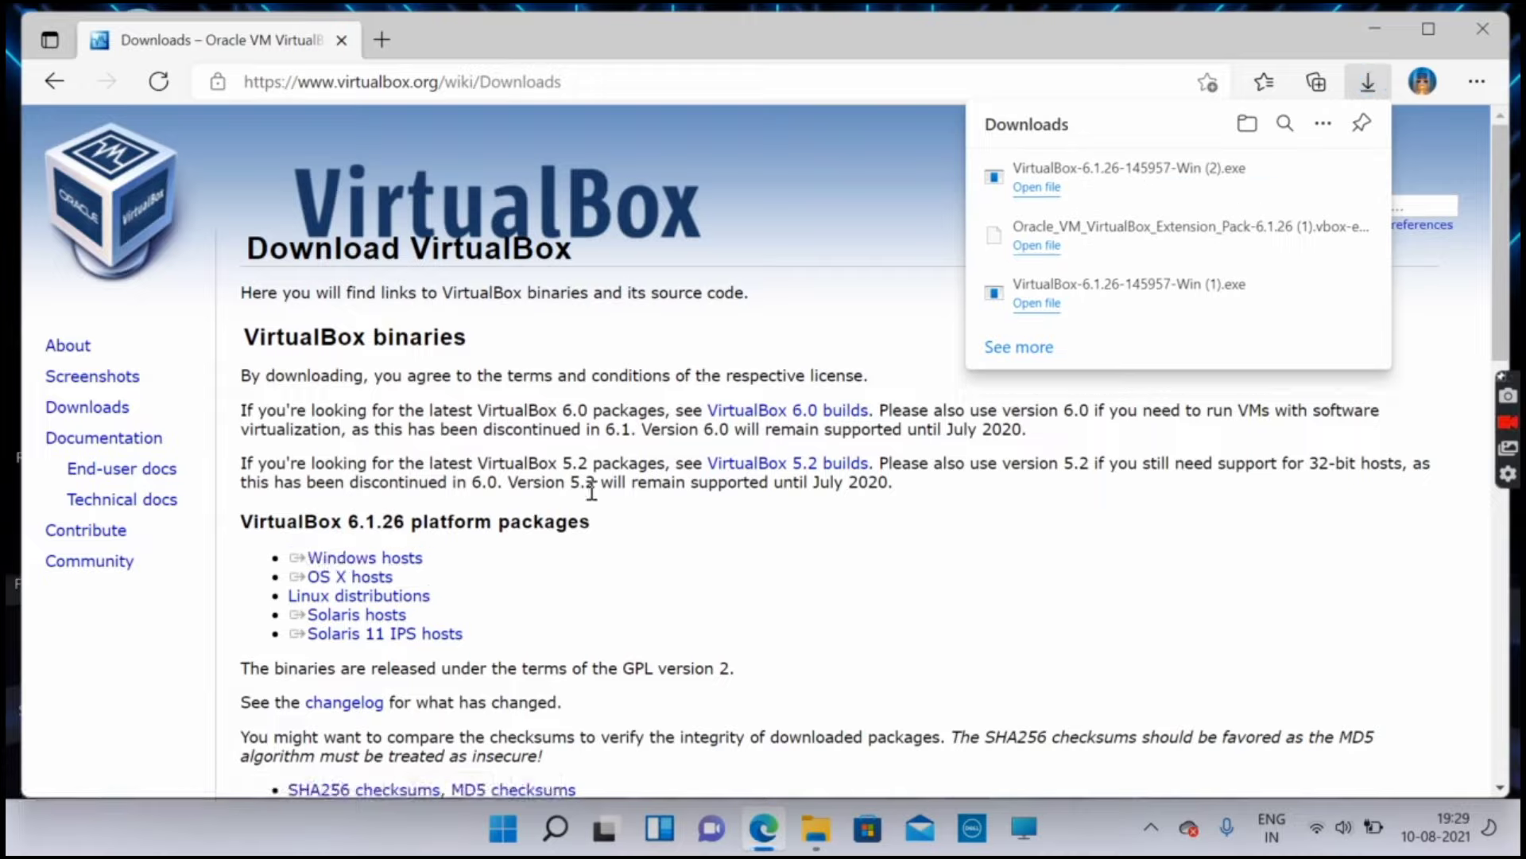
pyautogui.click(1044, 191)
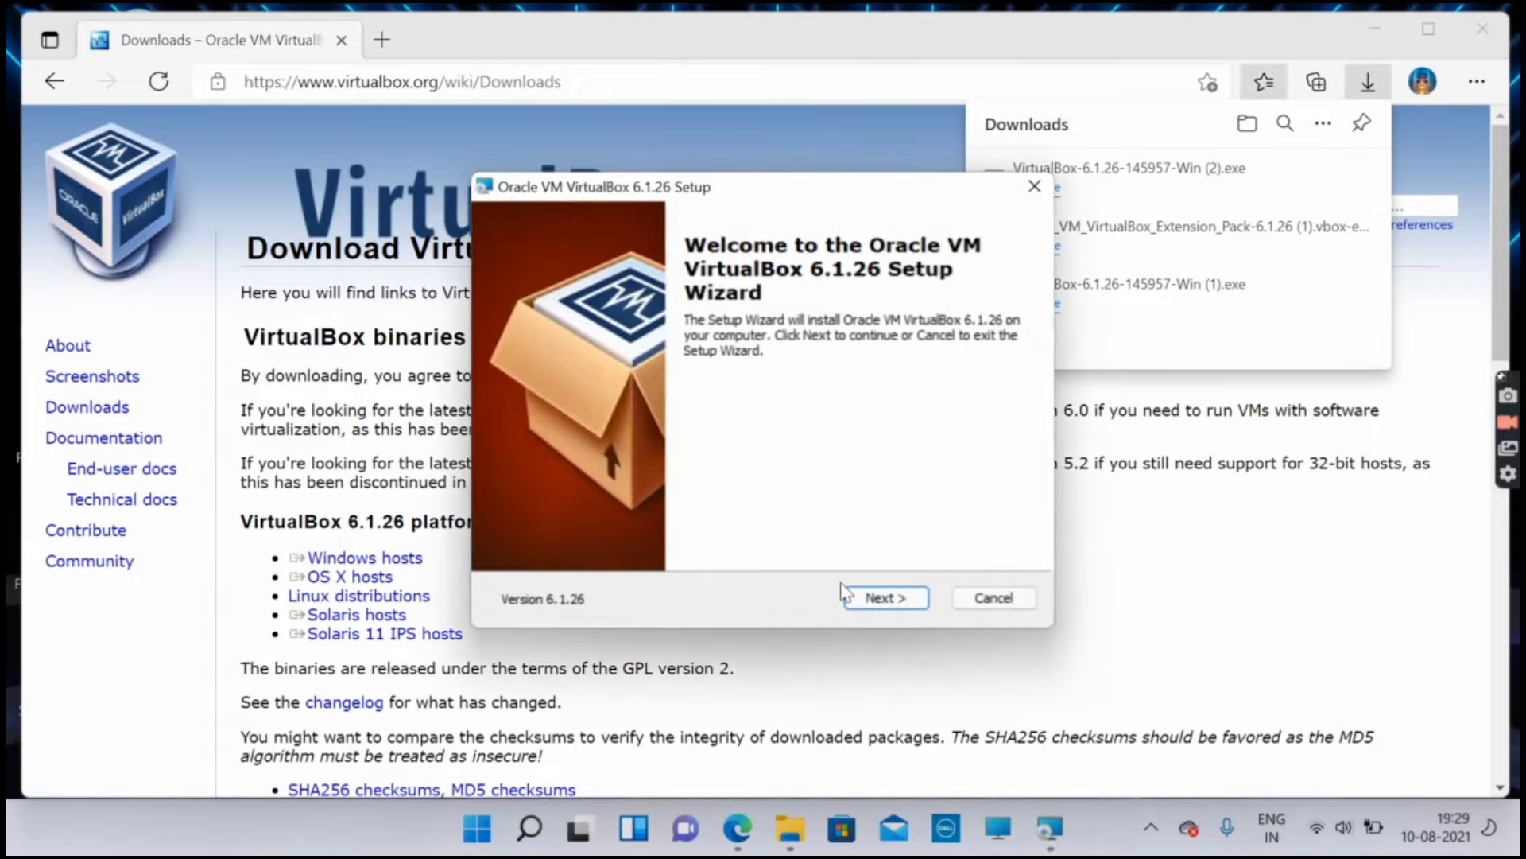
pyautogui.click(870, 602)
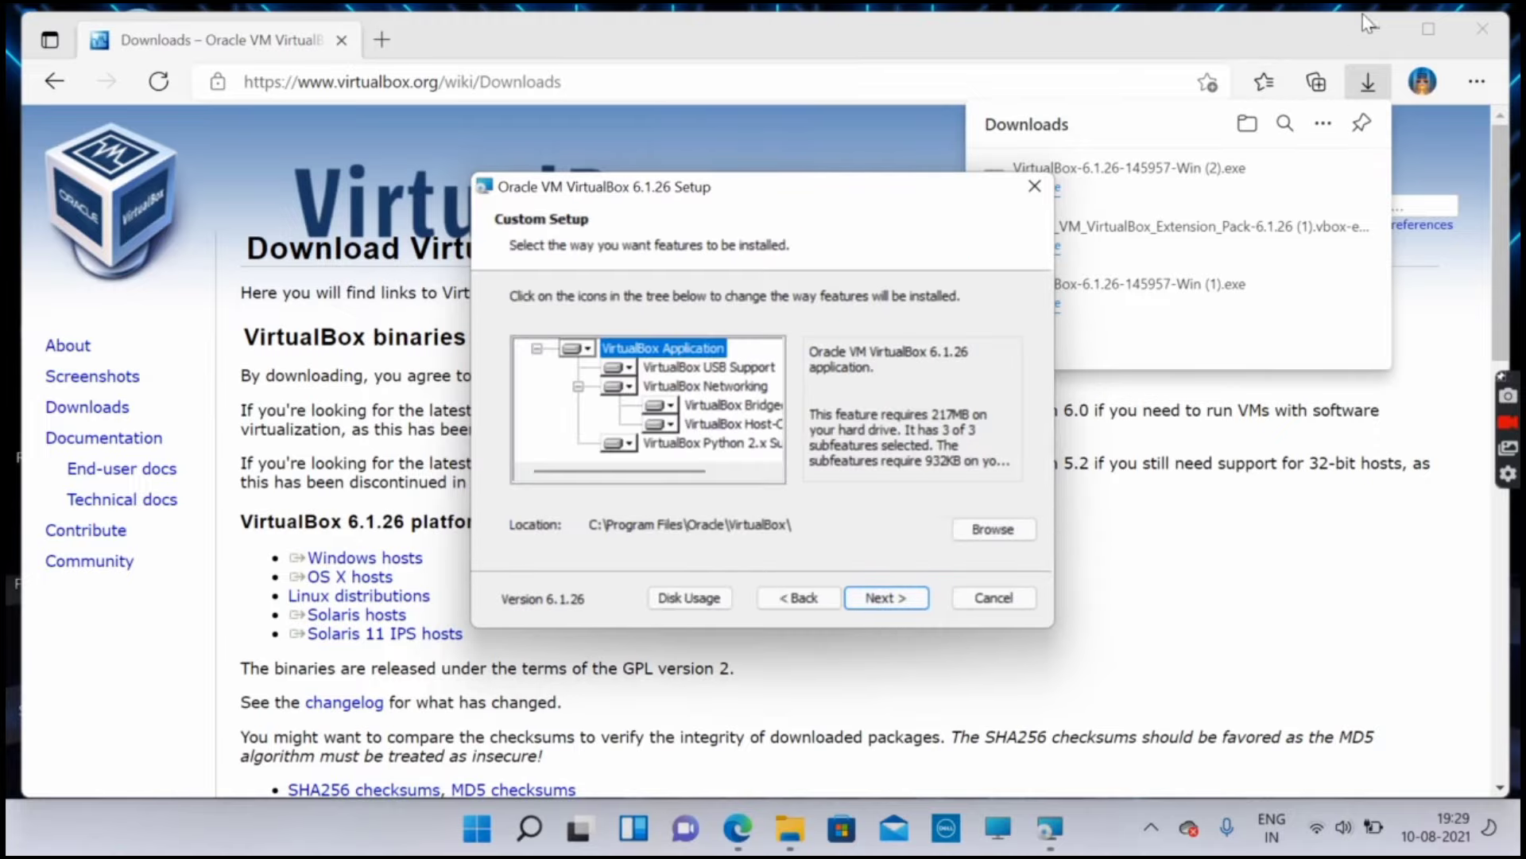
# - Install VirtualBox 6.1.26 with the default features, location and shortcuts, accepting the network interface reset, and start it after installation
pyautogui.click(1384, 32)
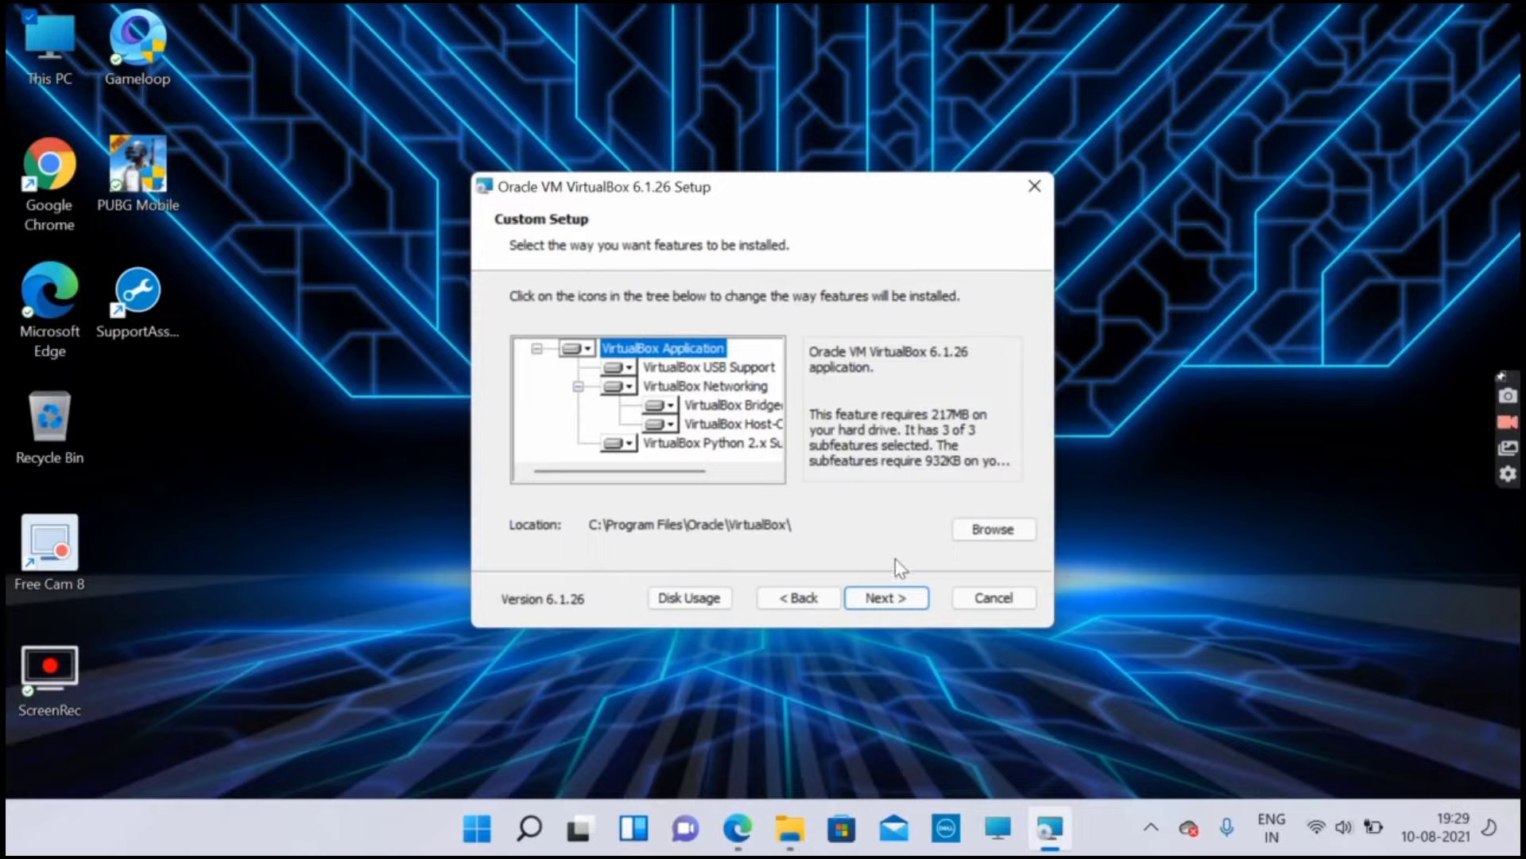
pyautogui.click(887, 601)
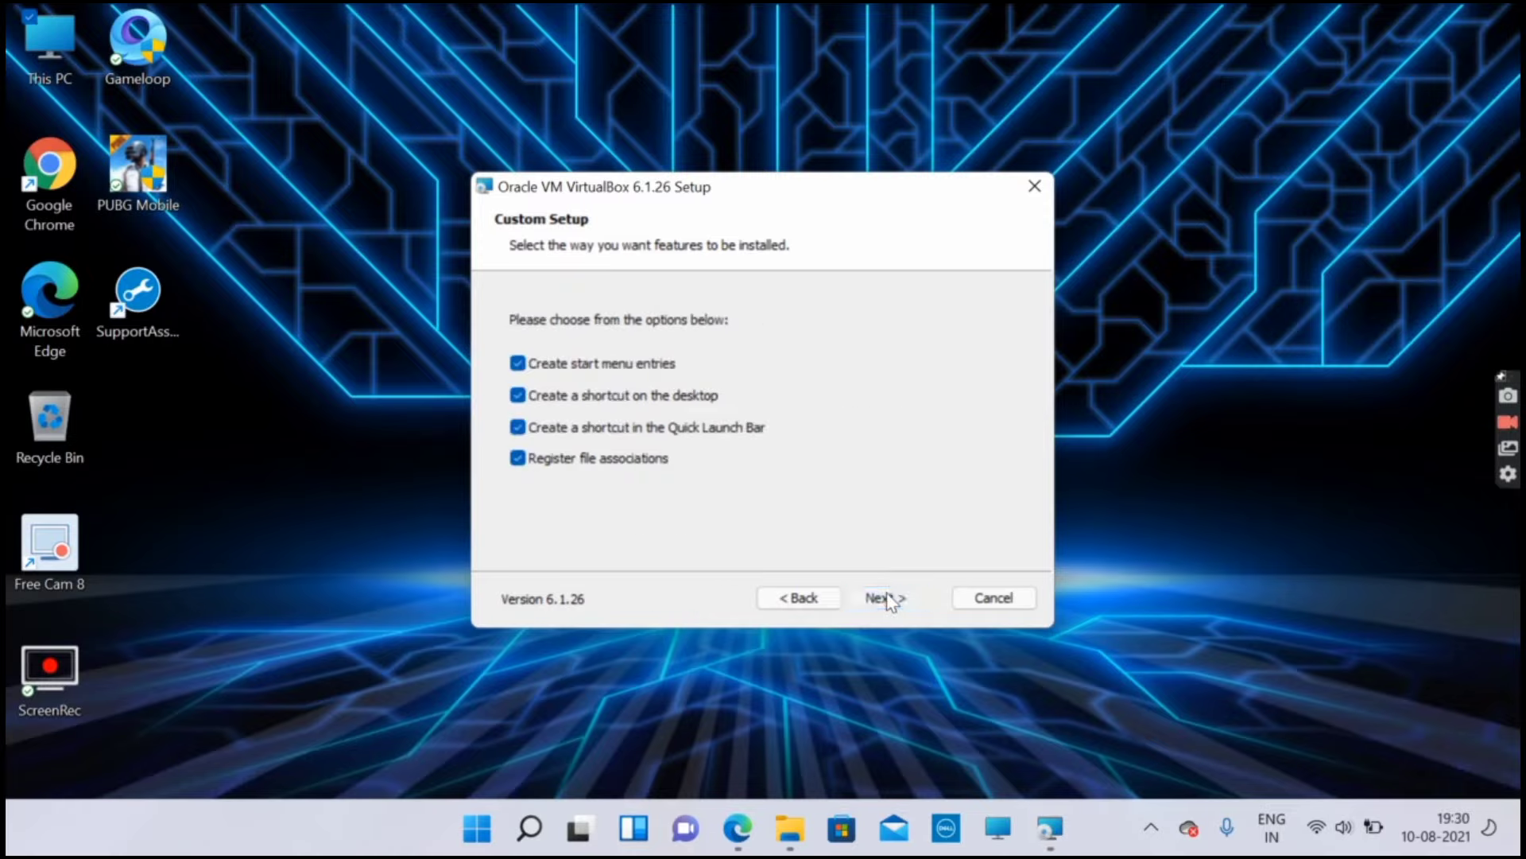
pyautogui.click(887, 601)
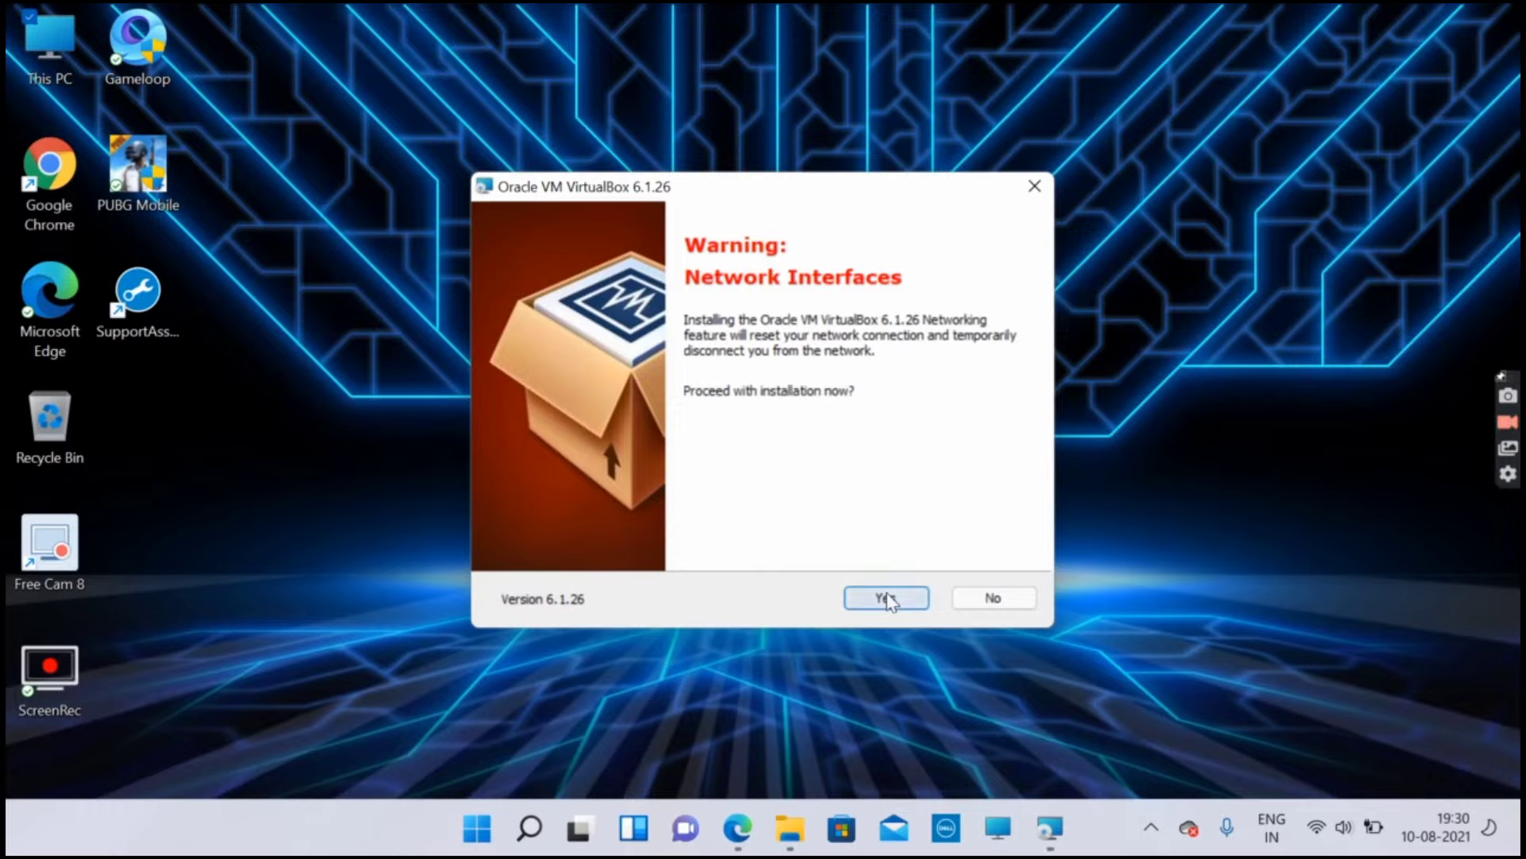
pyautogui.click(887, 601)
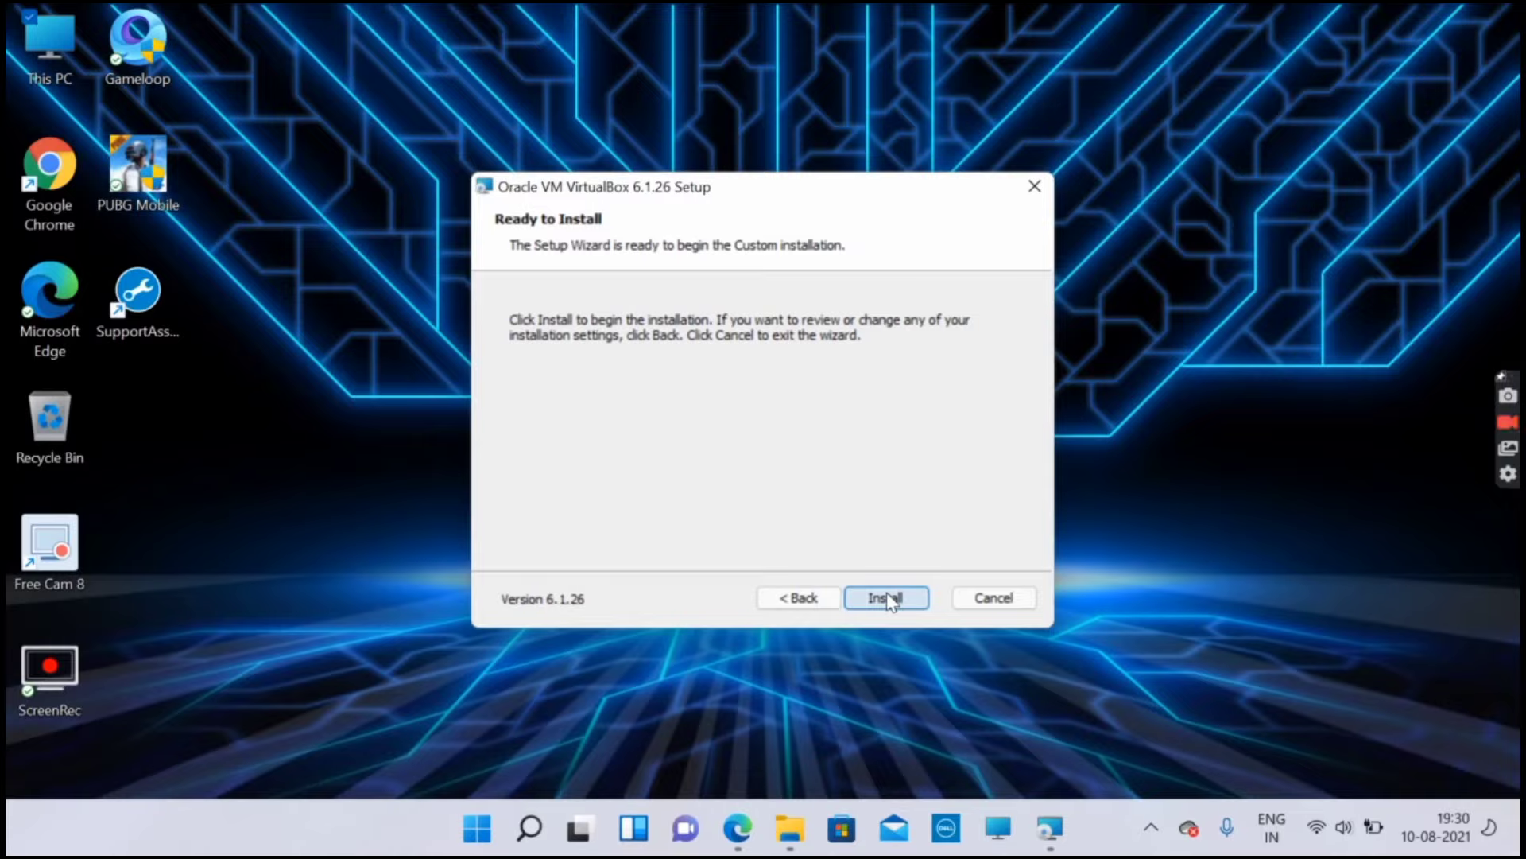
pyautogui.click(887, 600)
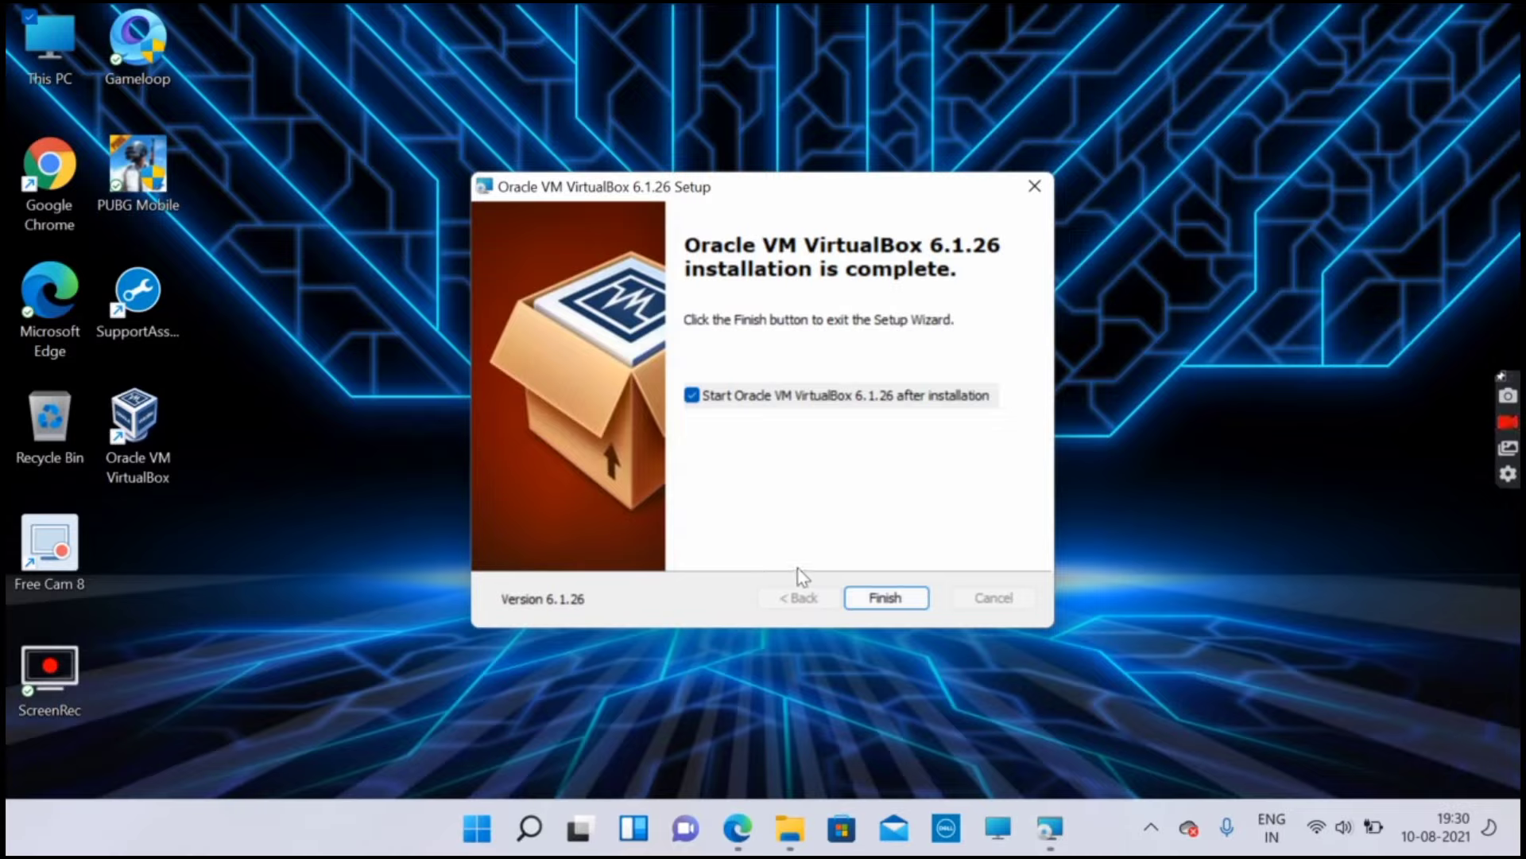
pyautogui.click(885, 599)
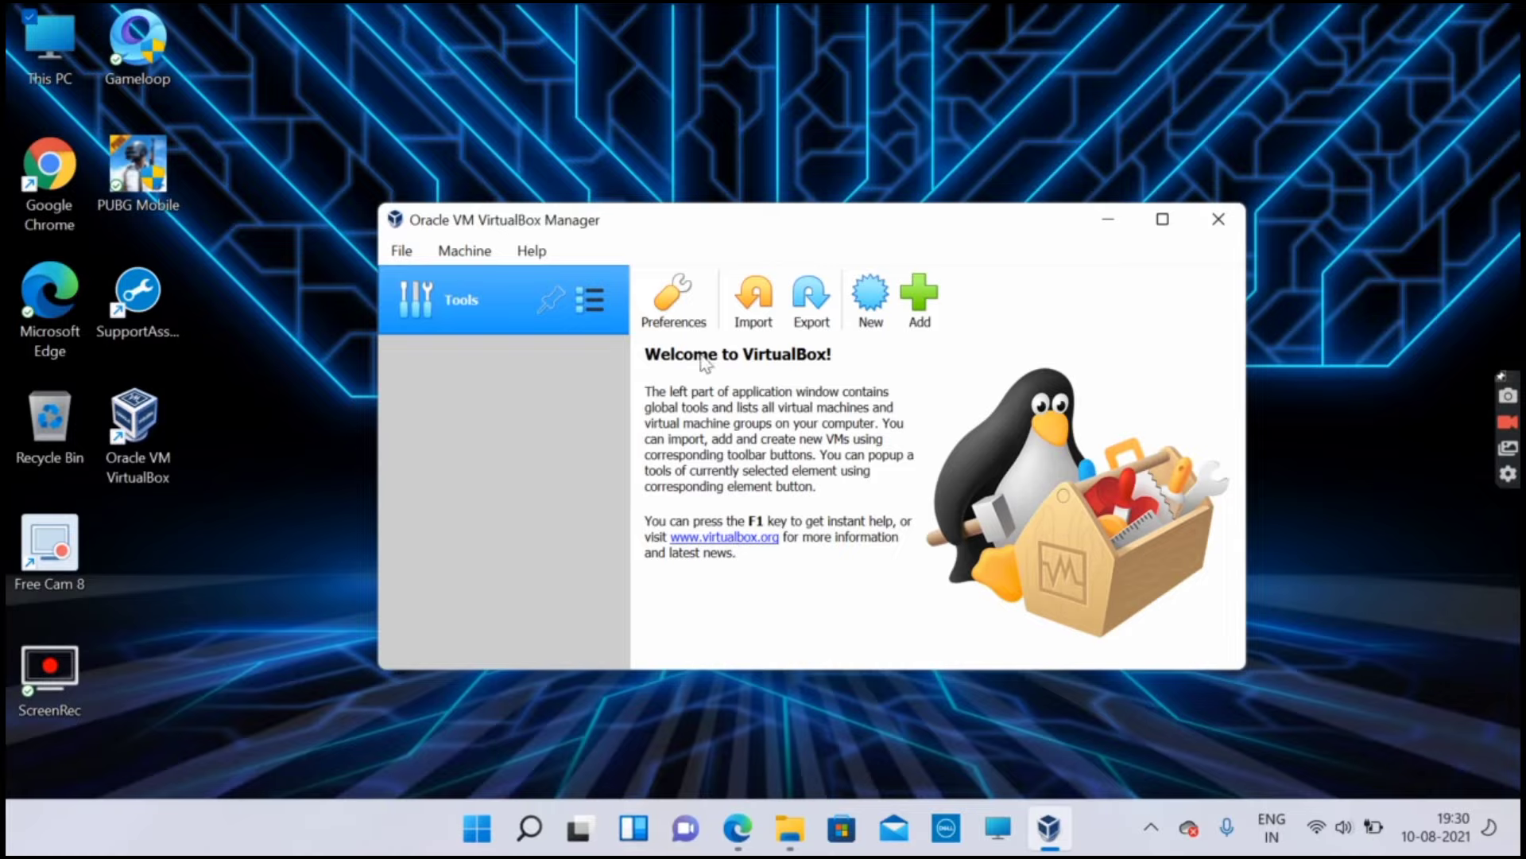
# - Add the Oracle_VM_VirtualBox_Extension_Pack-6.1.26 file from Downloads as an extension package in the VirtualBox preferences
pyautogui.click(685, 312)
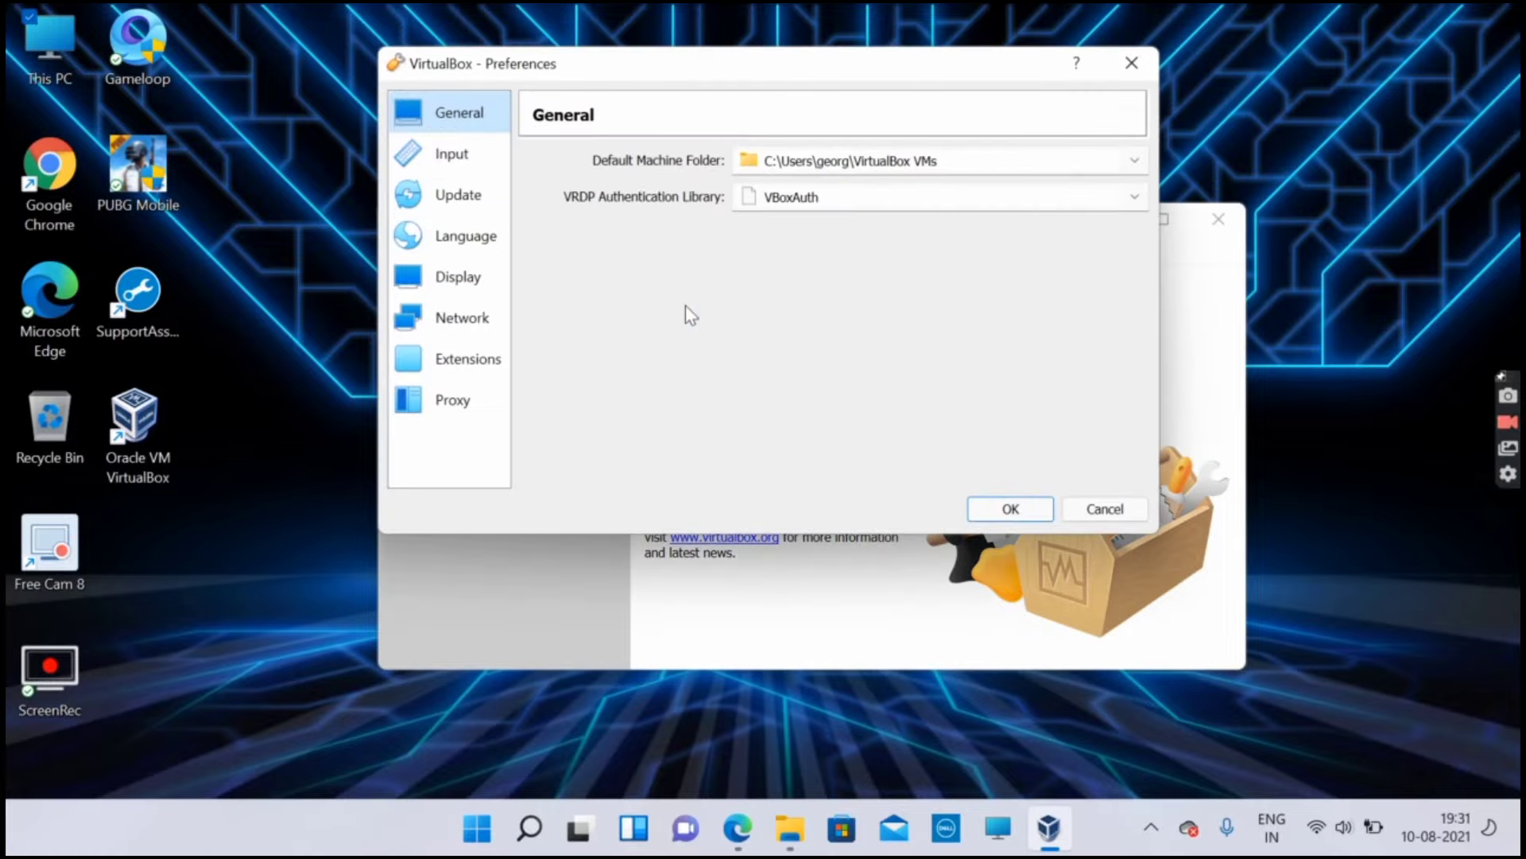
pyautogui.click(480, 358)
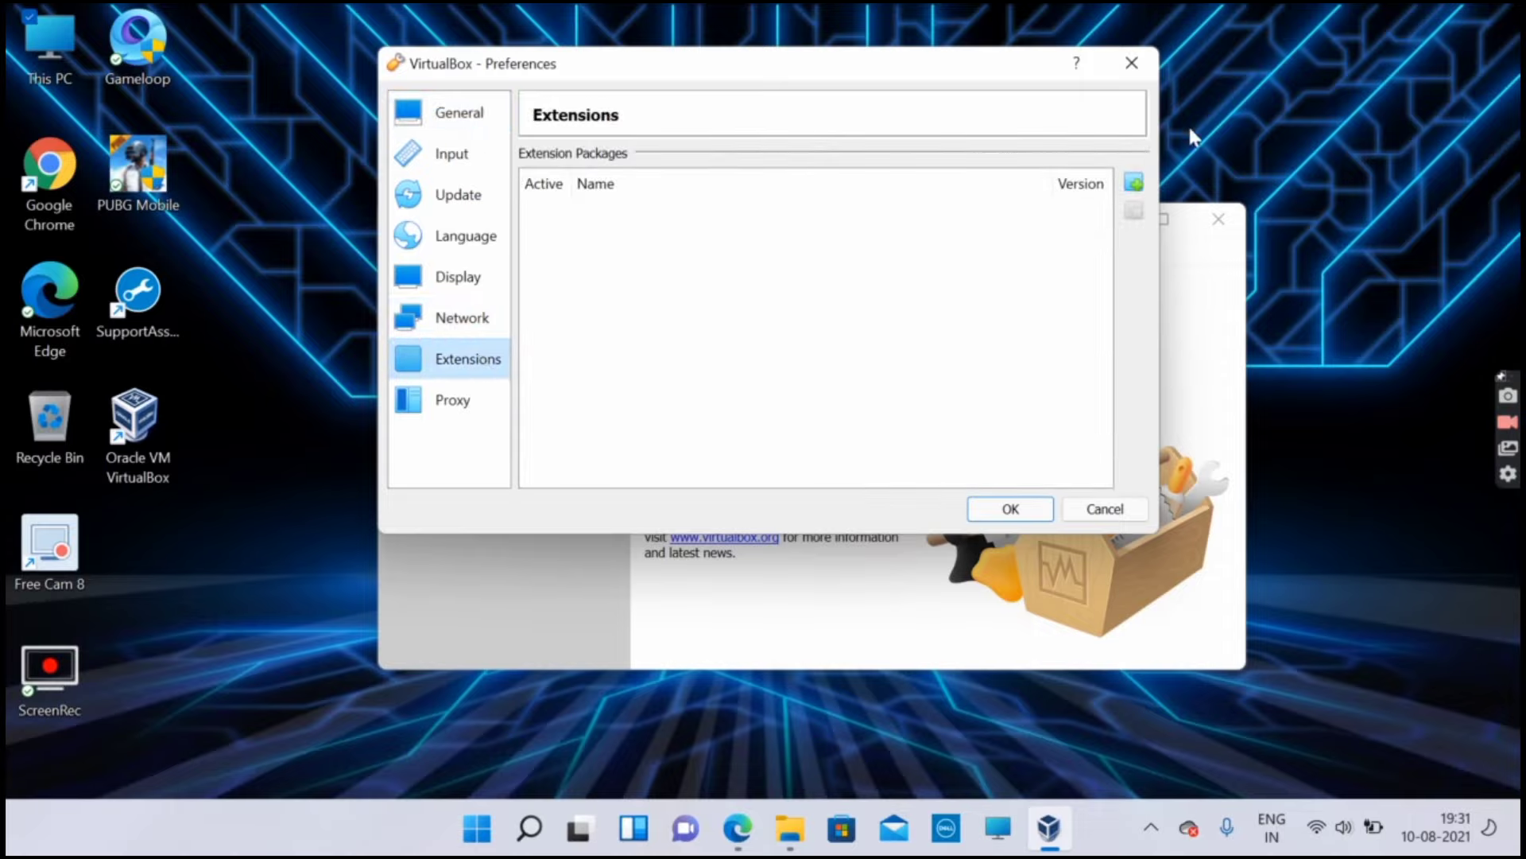
pyautogui.click(1135, 185)
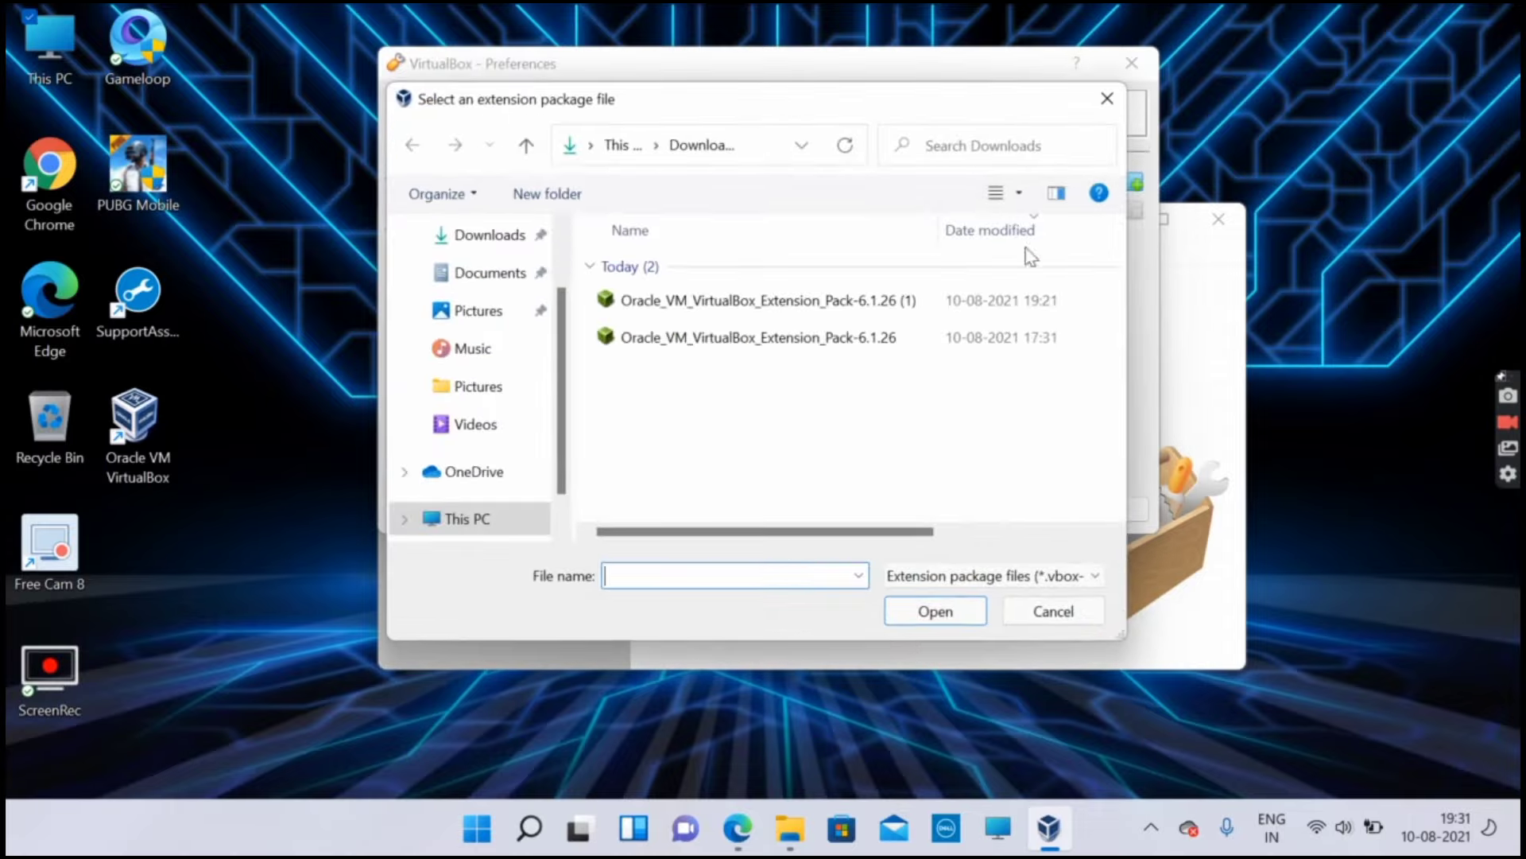
pyautogui.click(890, 332)
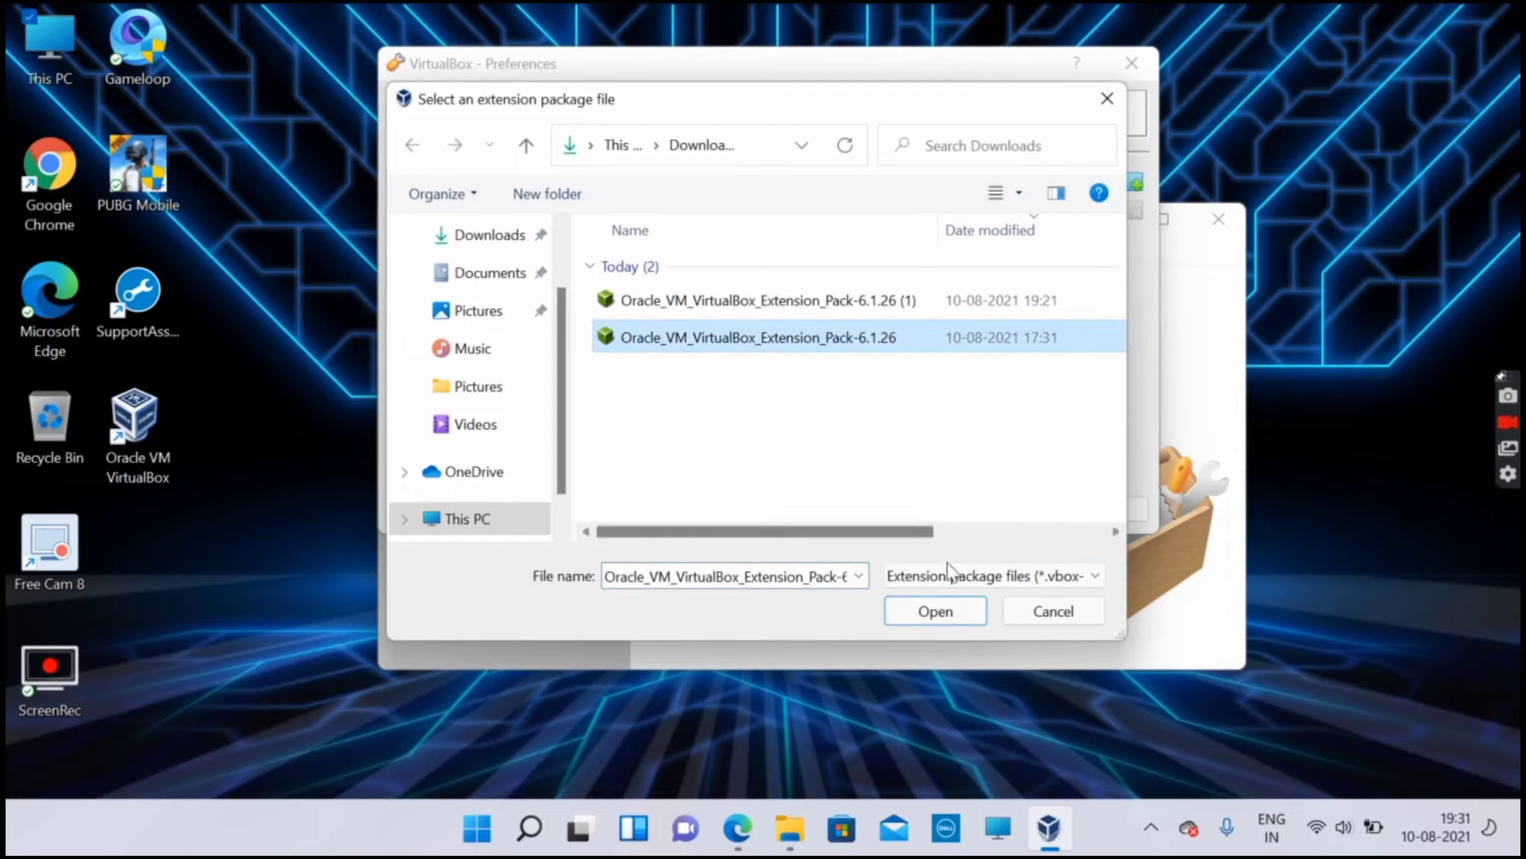
pyautogui.click(952, 619)
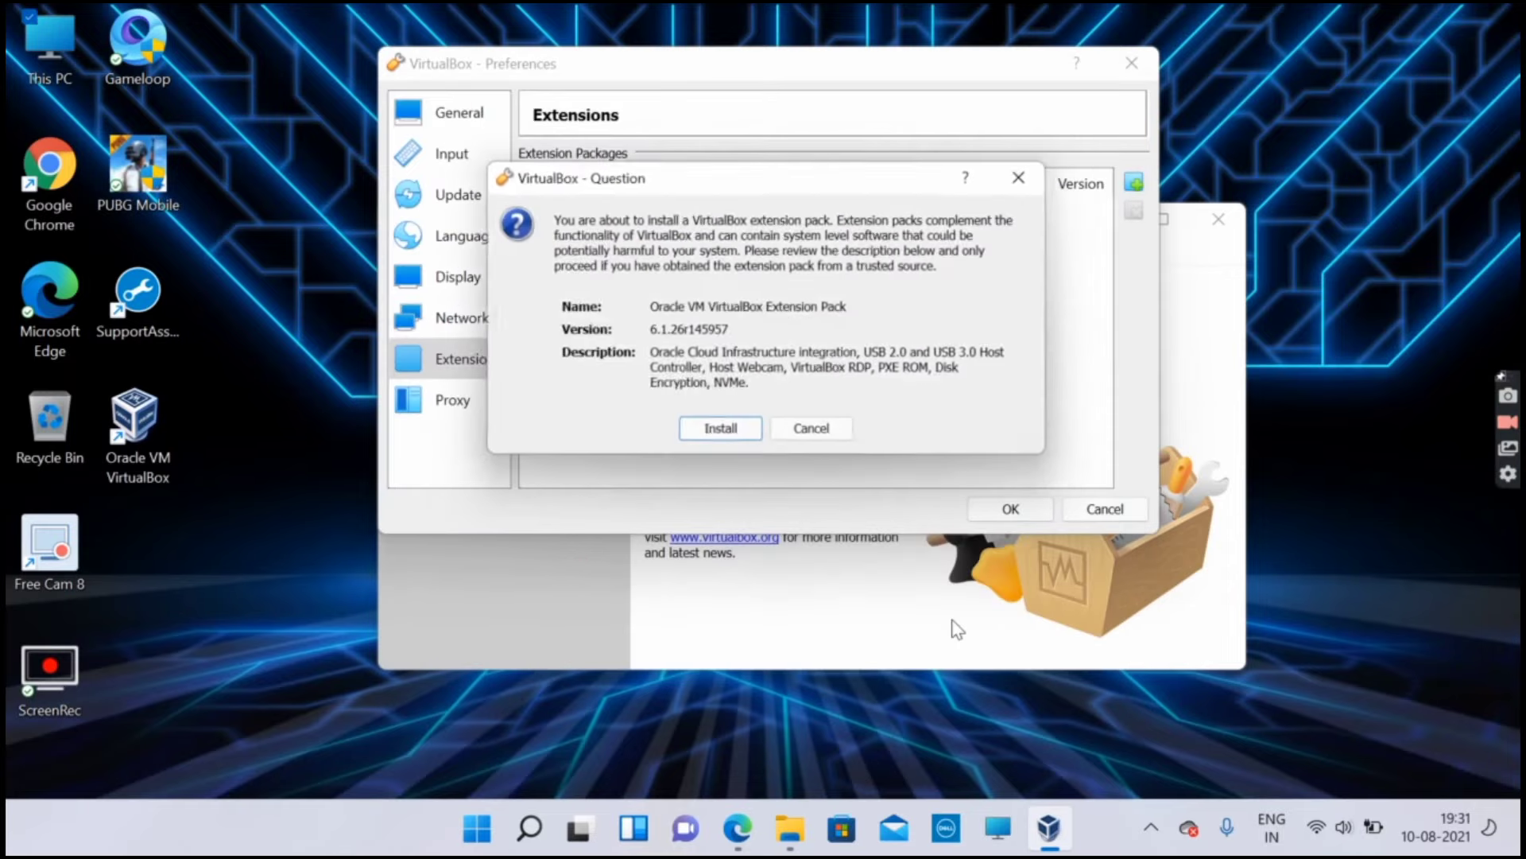
# - Install the extension pack, agree to its license after reaching the end of the text, and confirm the preferences
pyautogui.click(704, 429)
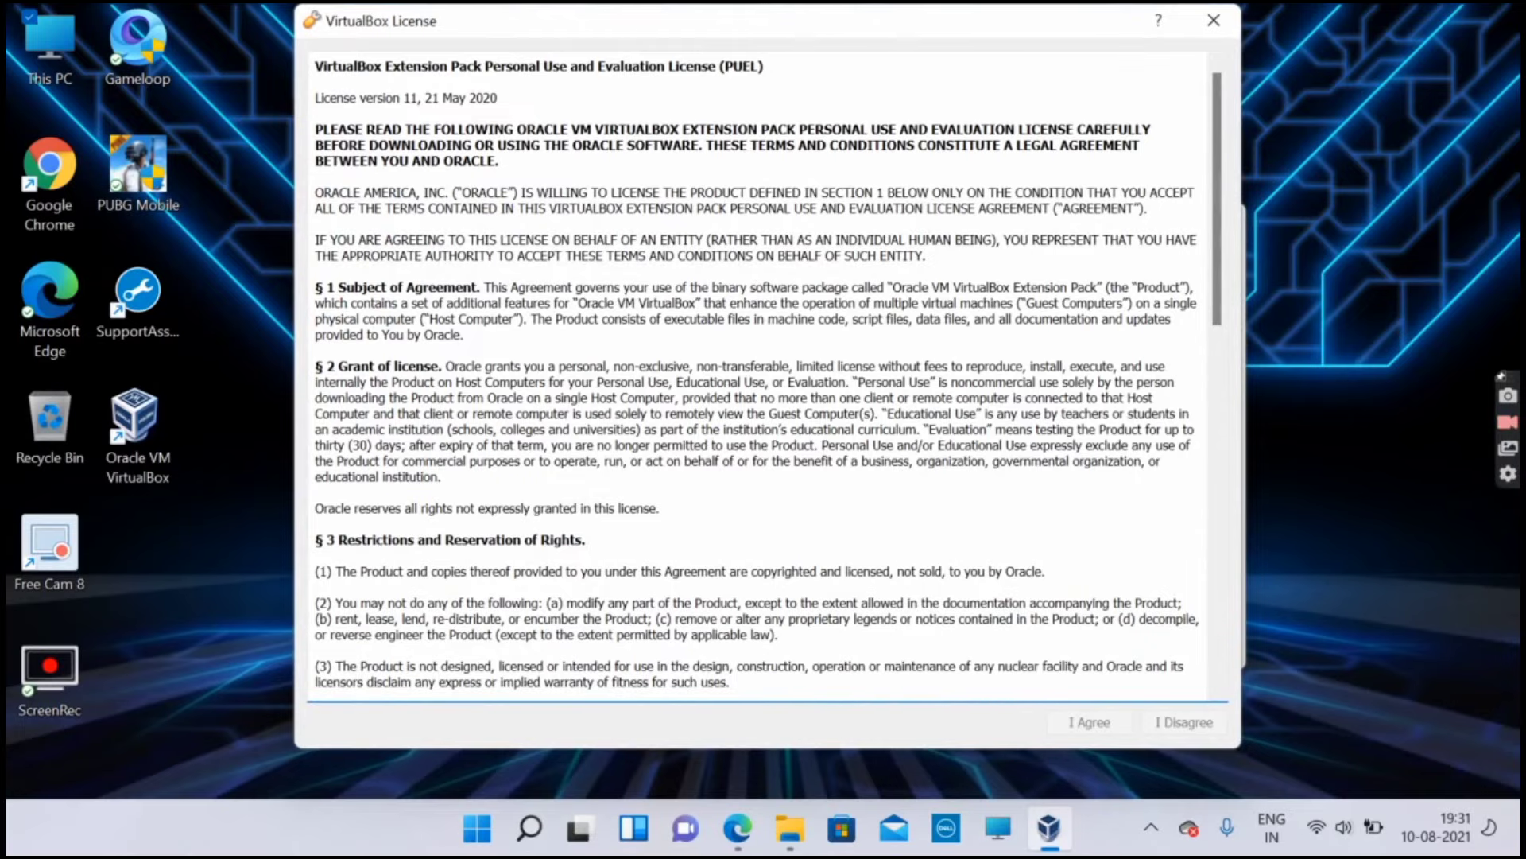
pyautogui.moveTo(1214, 173); pyautogui.dragTo(1221, 598)
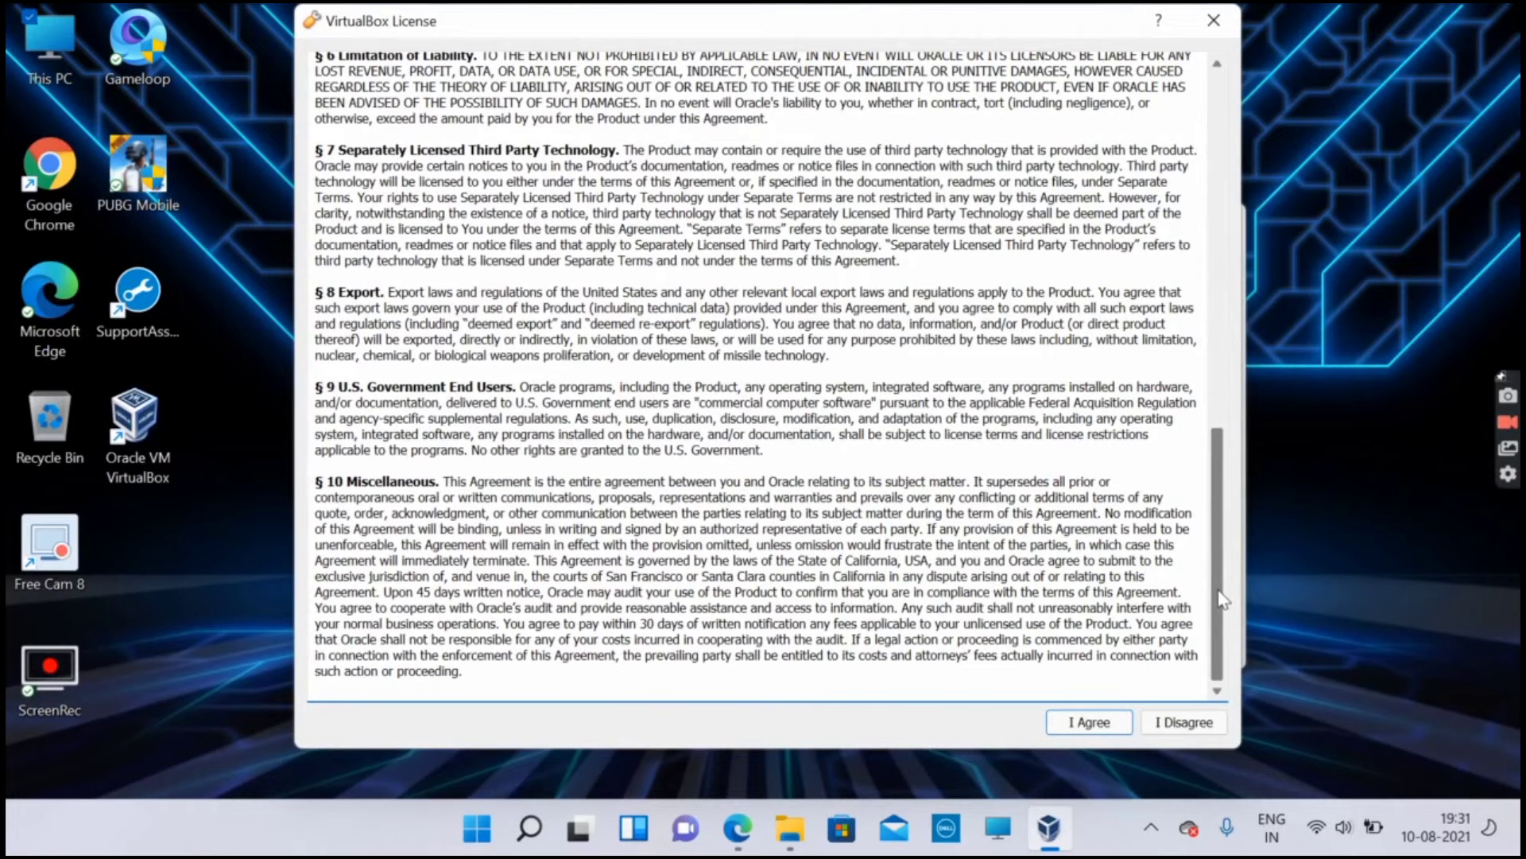
pyautogui.click(1103, 725)
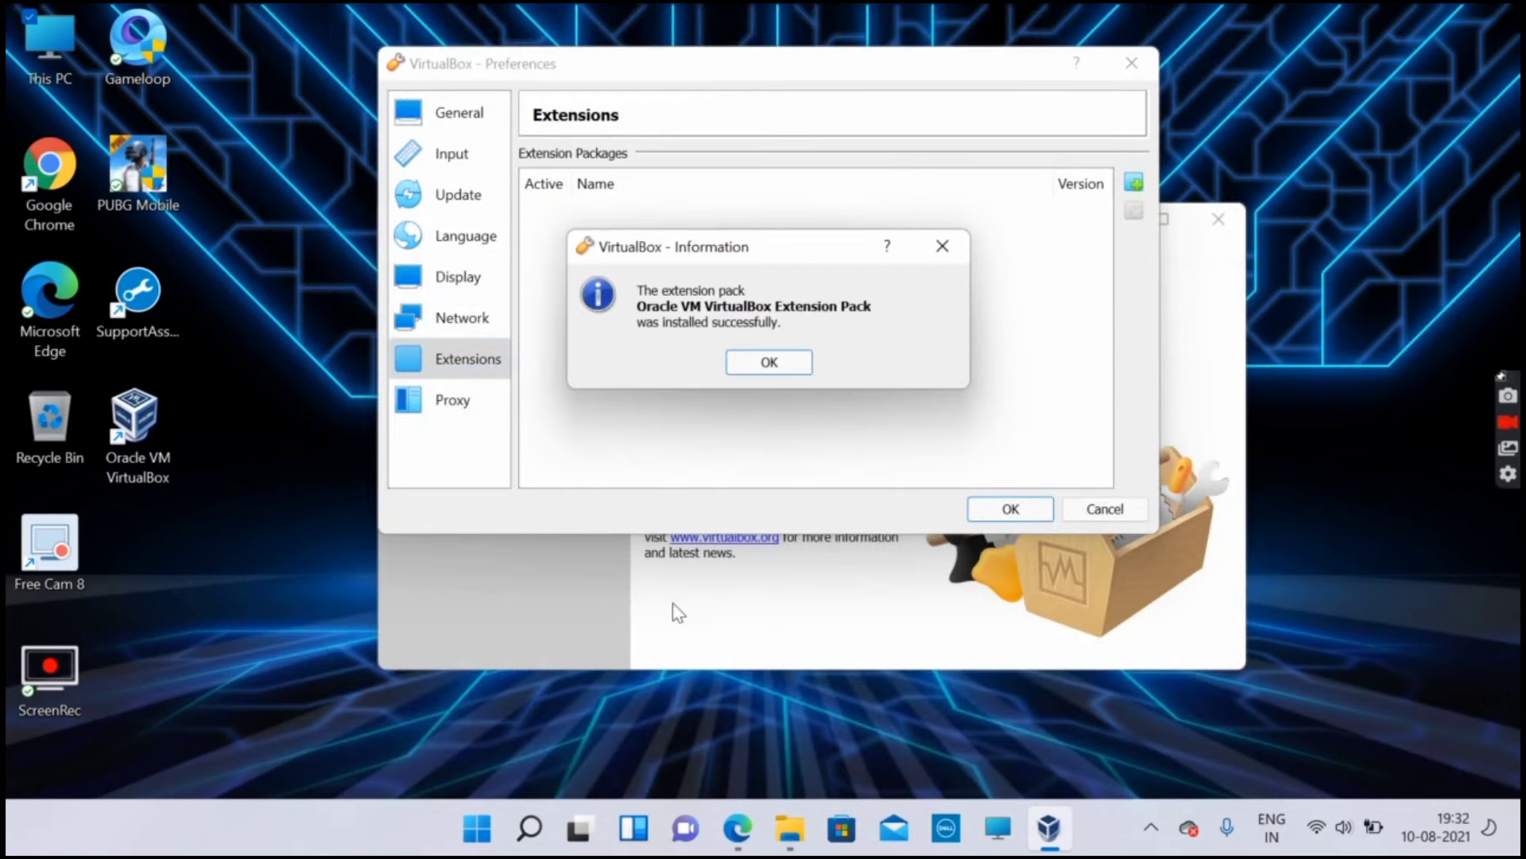
pyautogui.click(761, 365)
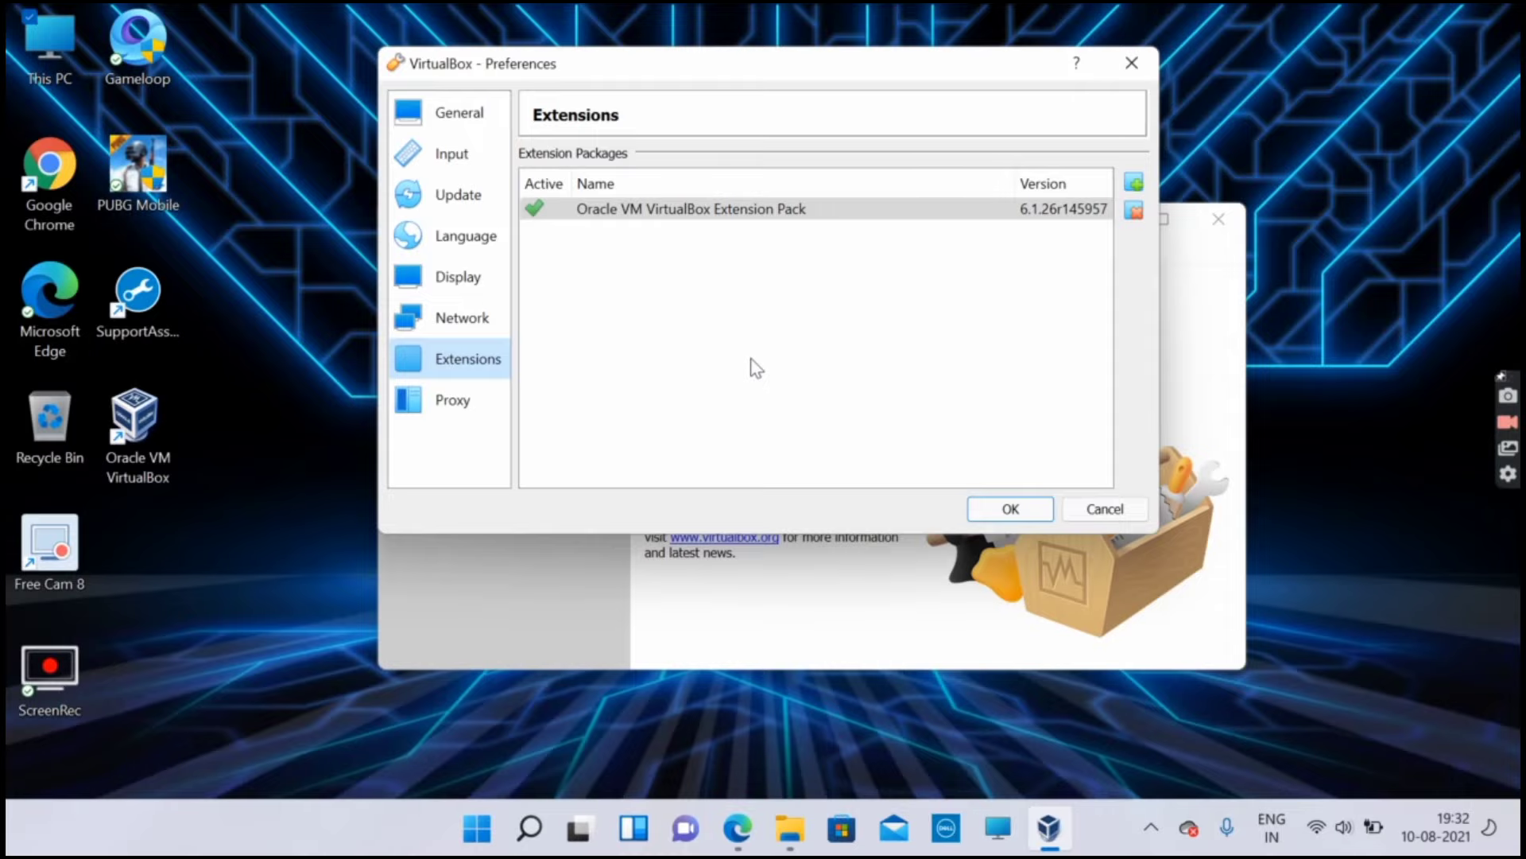
pyautogui.click(1012, 510)
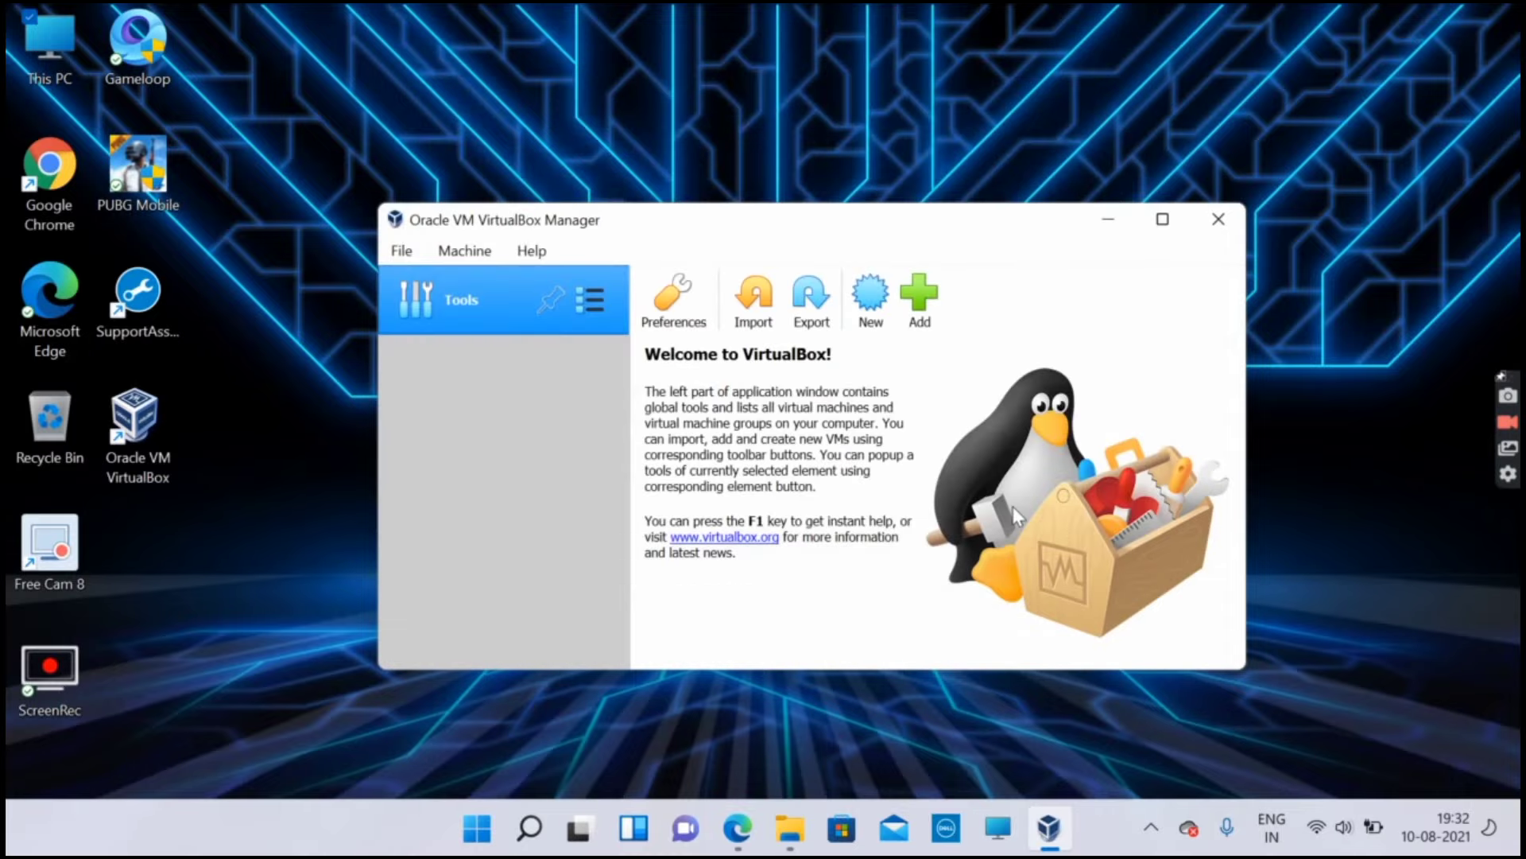
# - Switch to the Edge browser, search Google for Kali Linux and open the bare metal downloads on kali.org's Get Kali page
pyautogui.click(1109, 219)
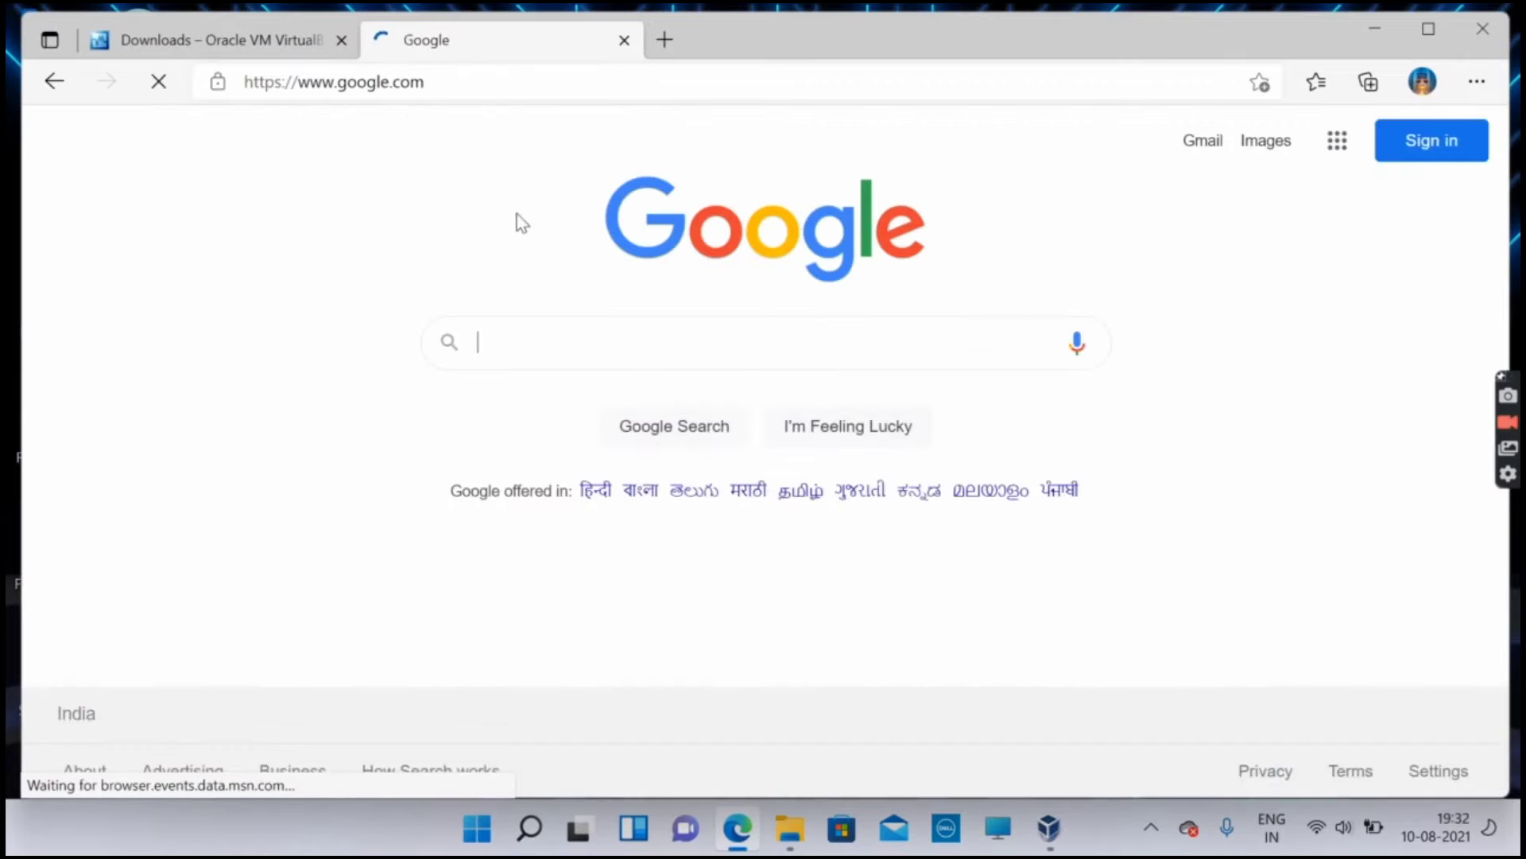
pyautogui.click(541, 344)
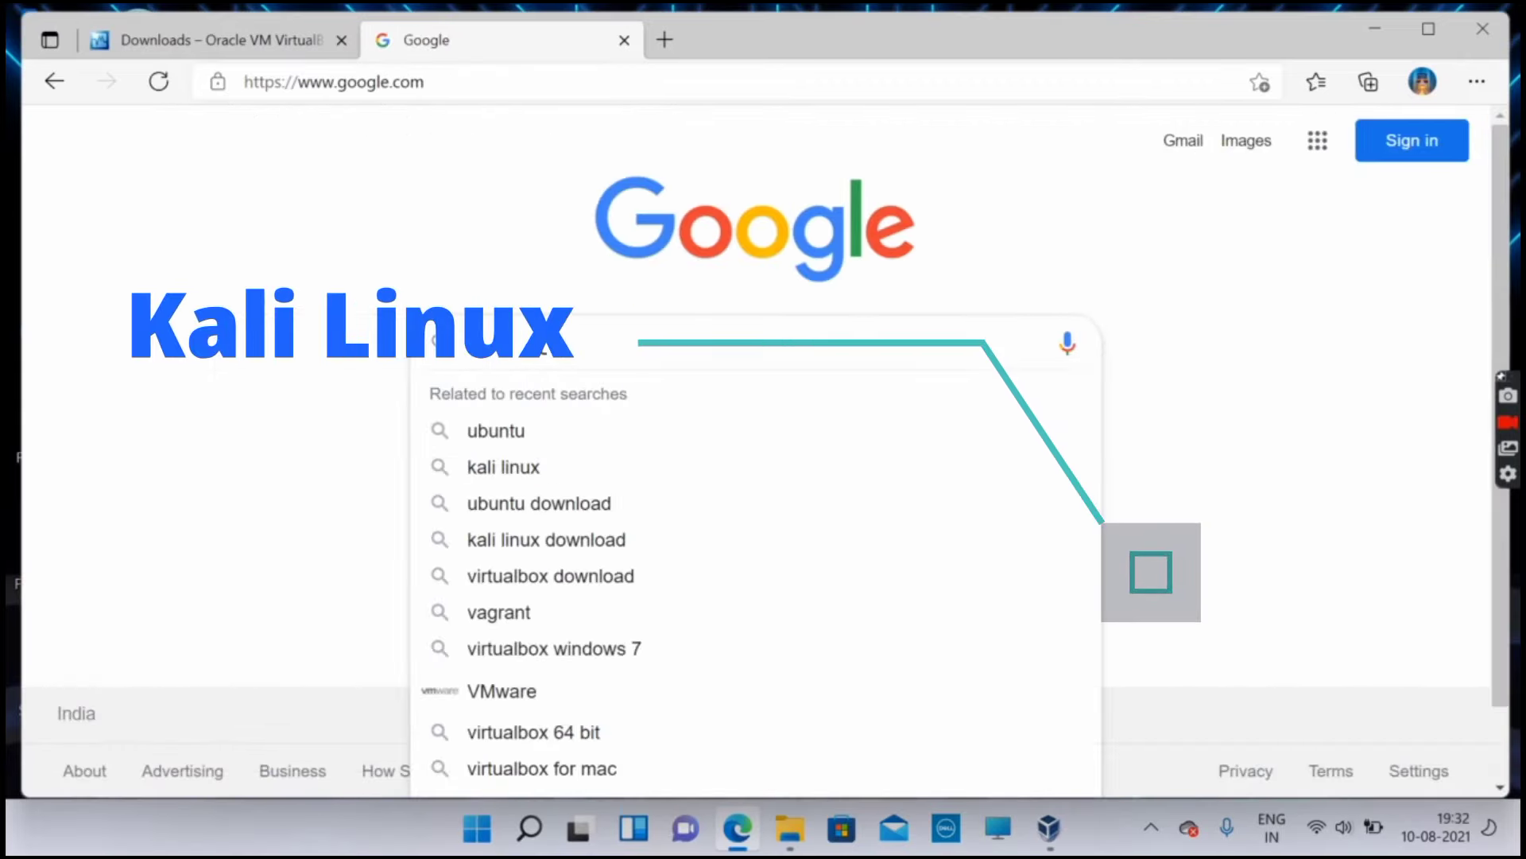
pyautogui.write('kal')
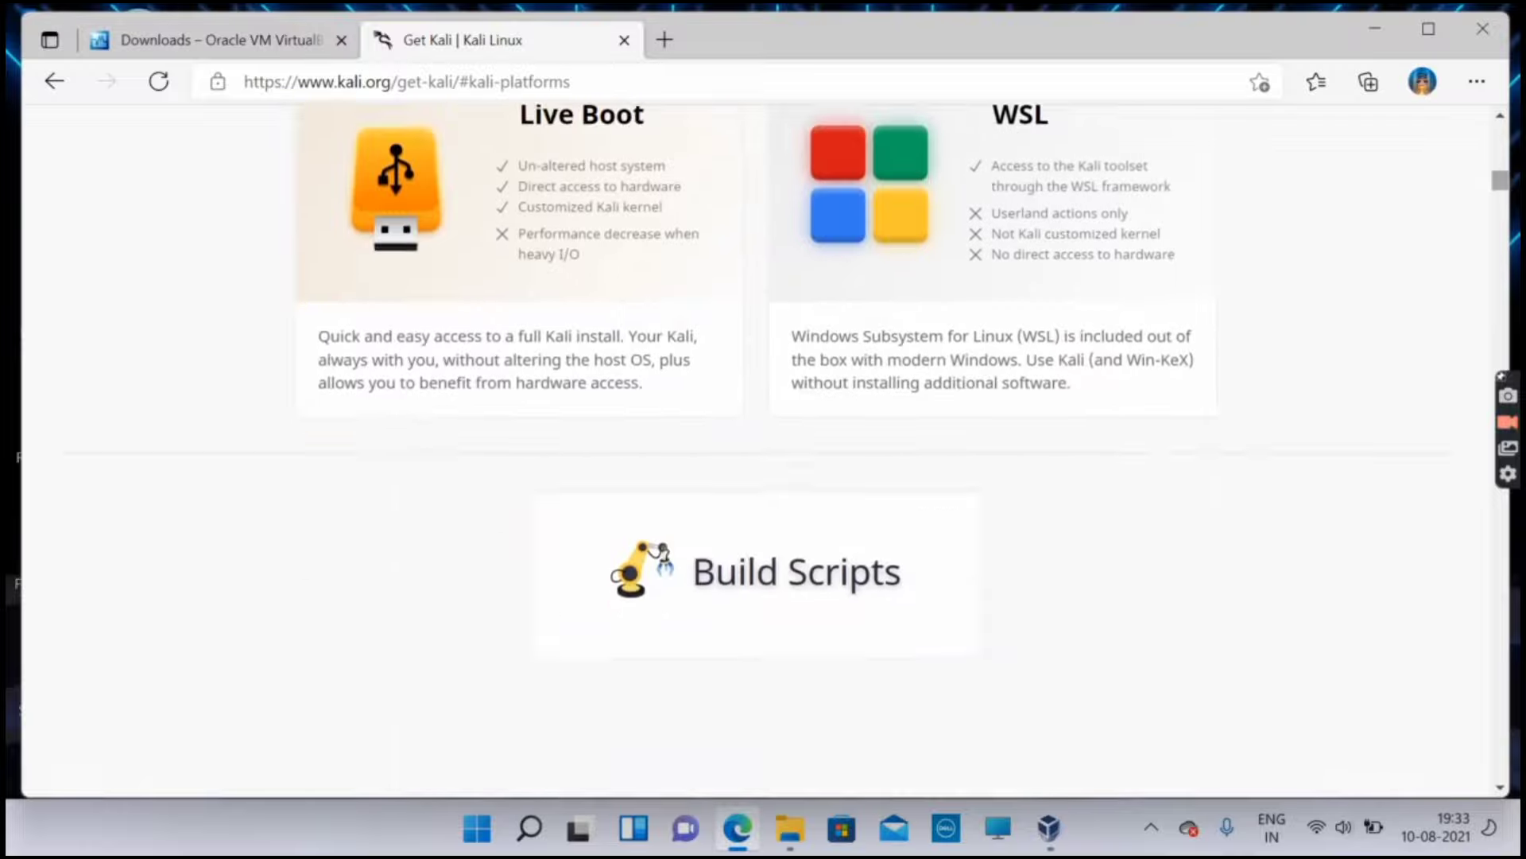
pyautogui.scroll(-5, 763, 477)
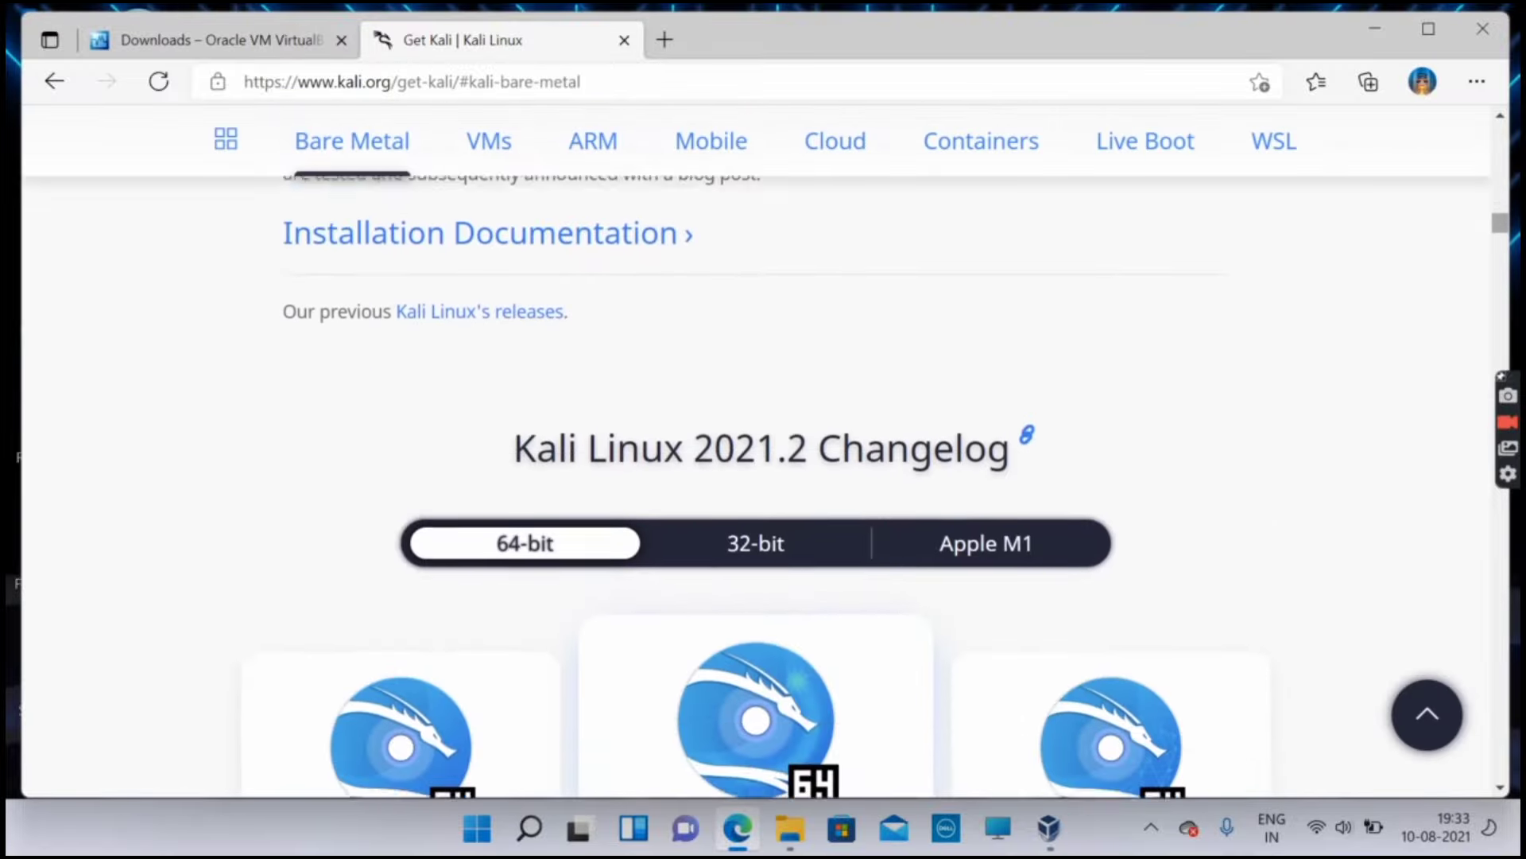
# - Browse the Kali Linux 2021.2 32-bit and Apple M1 images, return to 64-bit and download the recommended Installer image
pyautogui.click(755, 520)
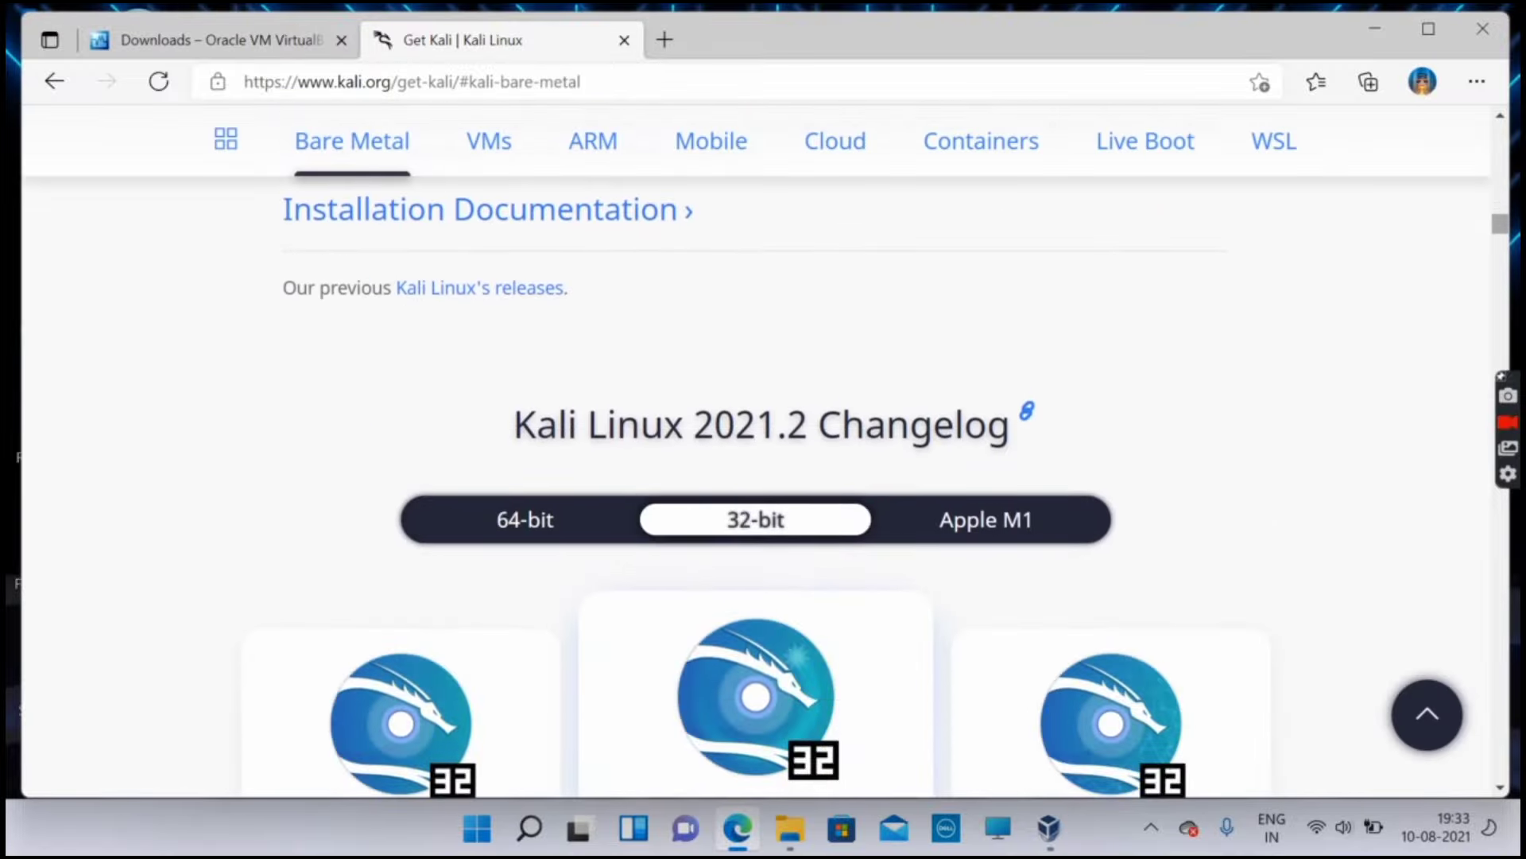
pyautogui.click(985, 519)
pyautogui.click(525, 519)
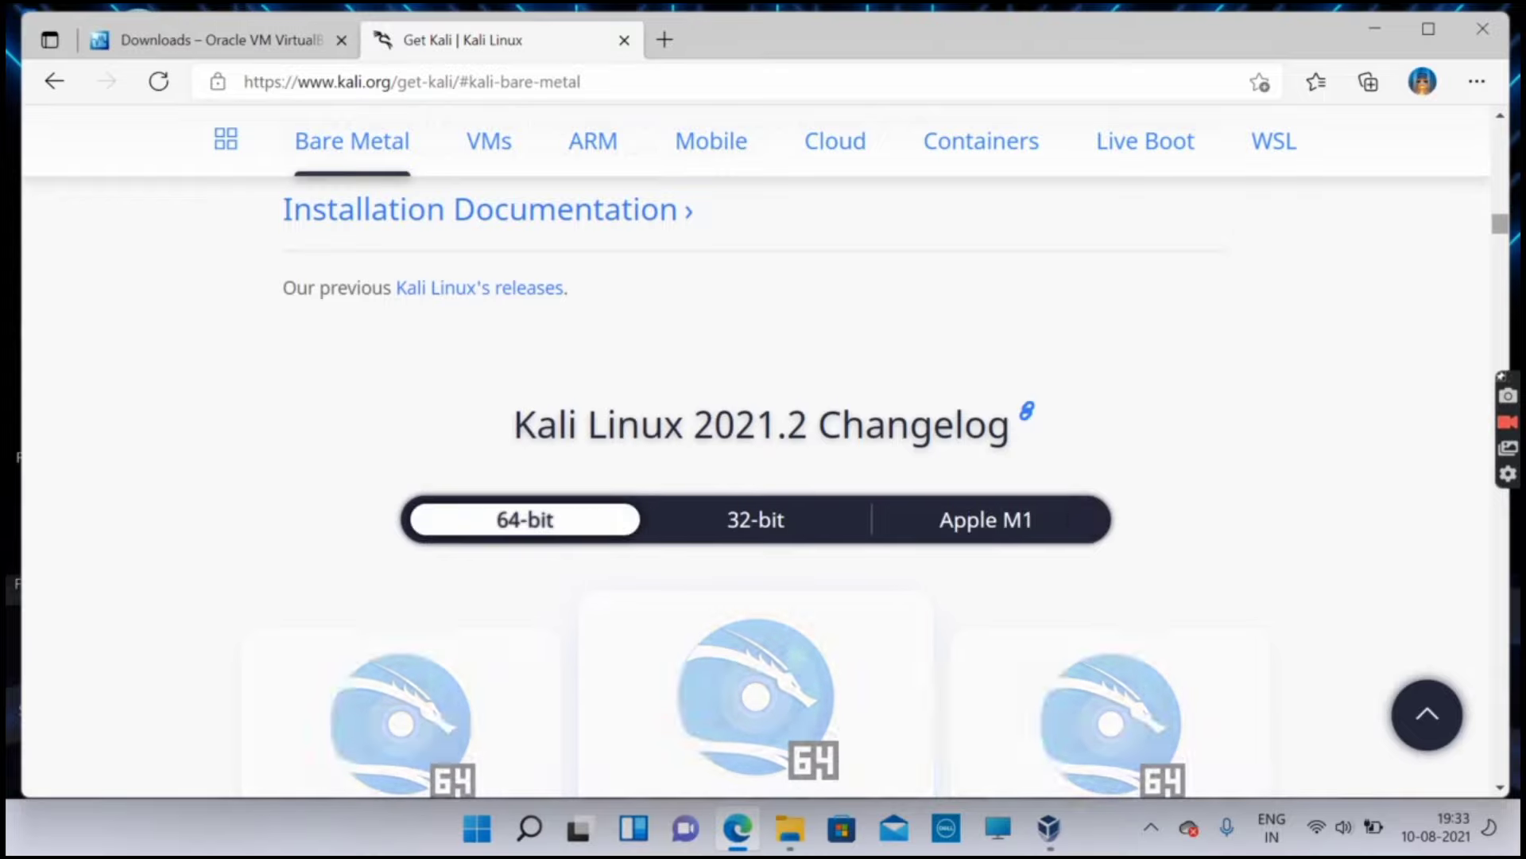
pyautogui.scroll(-3, 735, 487)
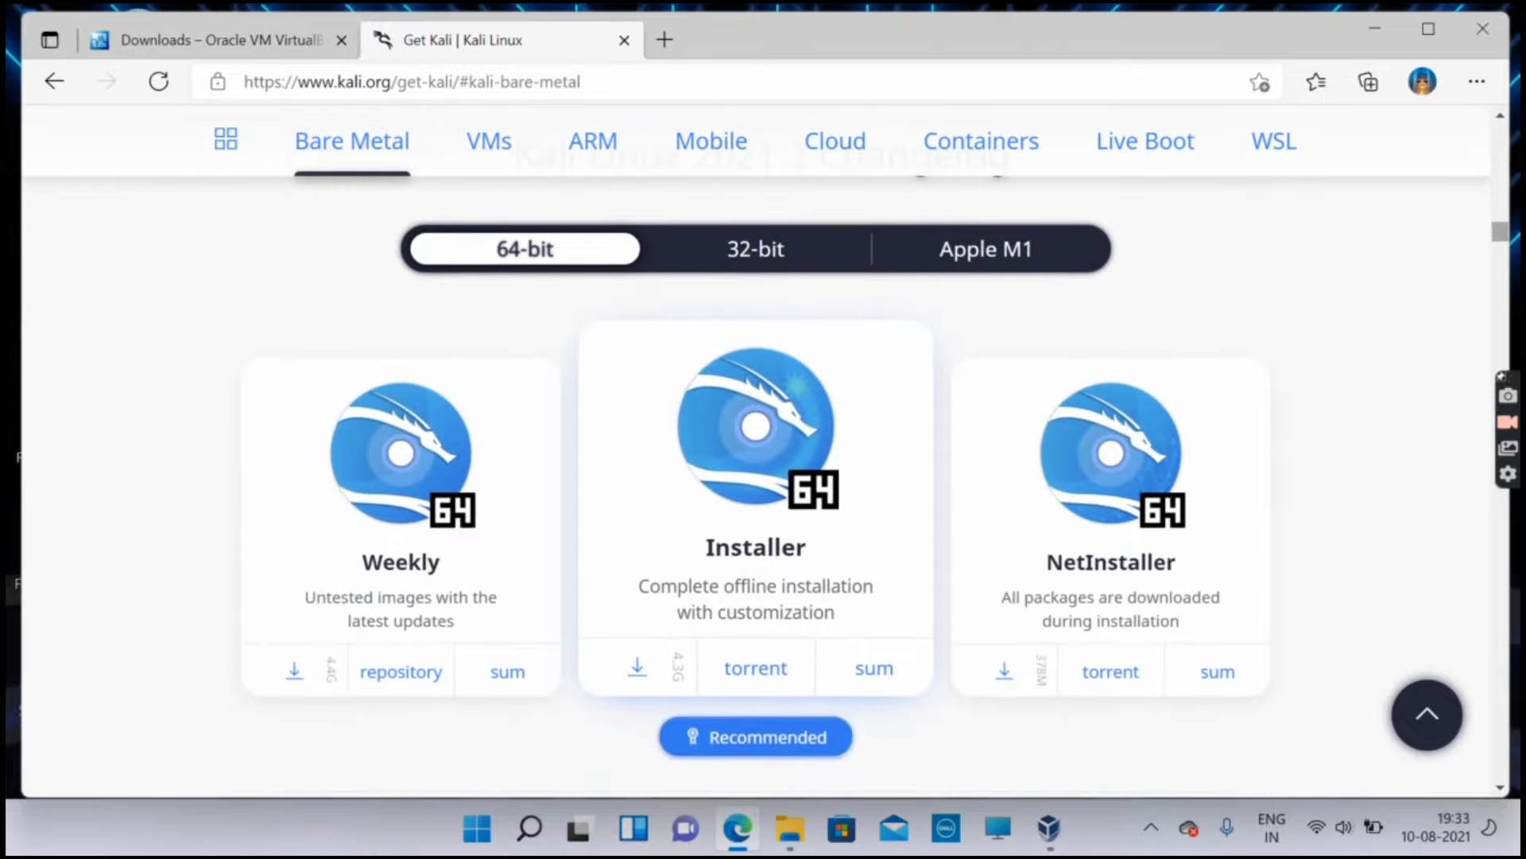
pyautogui.click(637, 666)
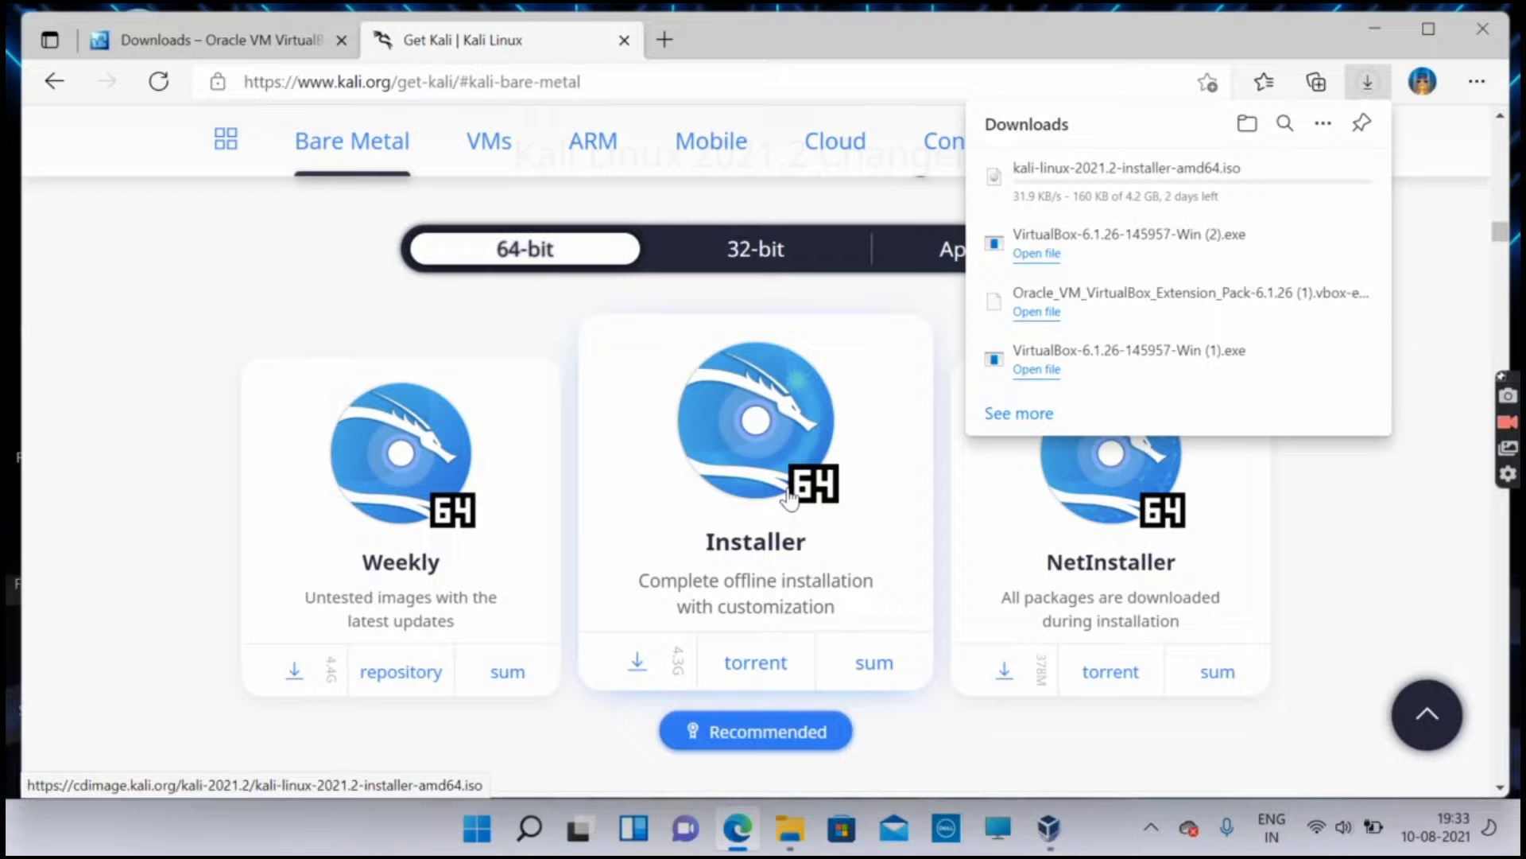
pyautogui.moveTo(1192, 203)
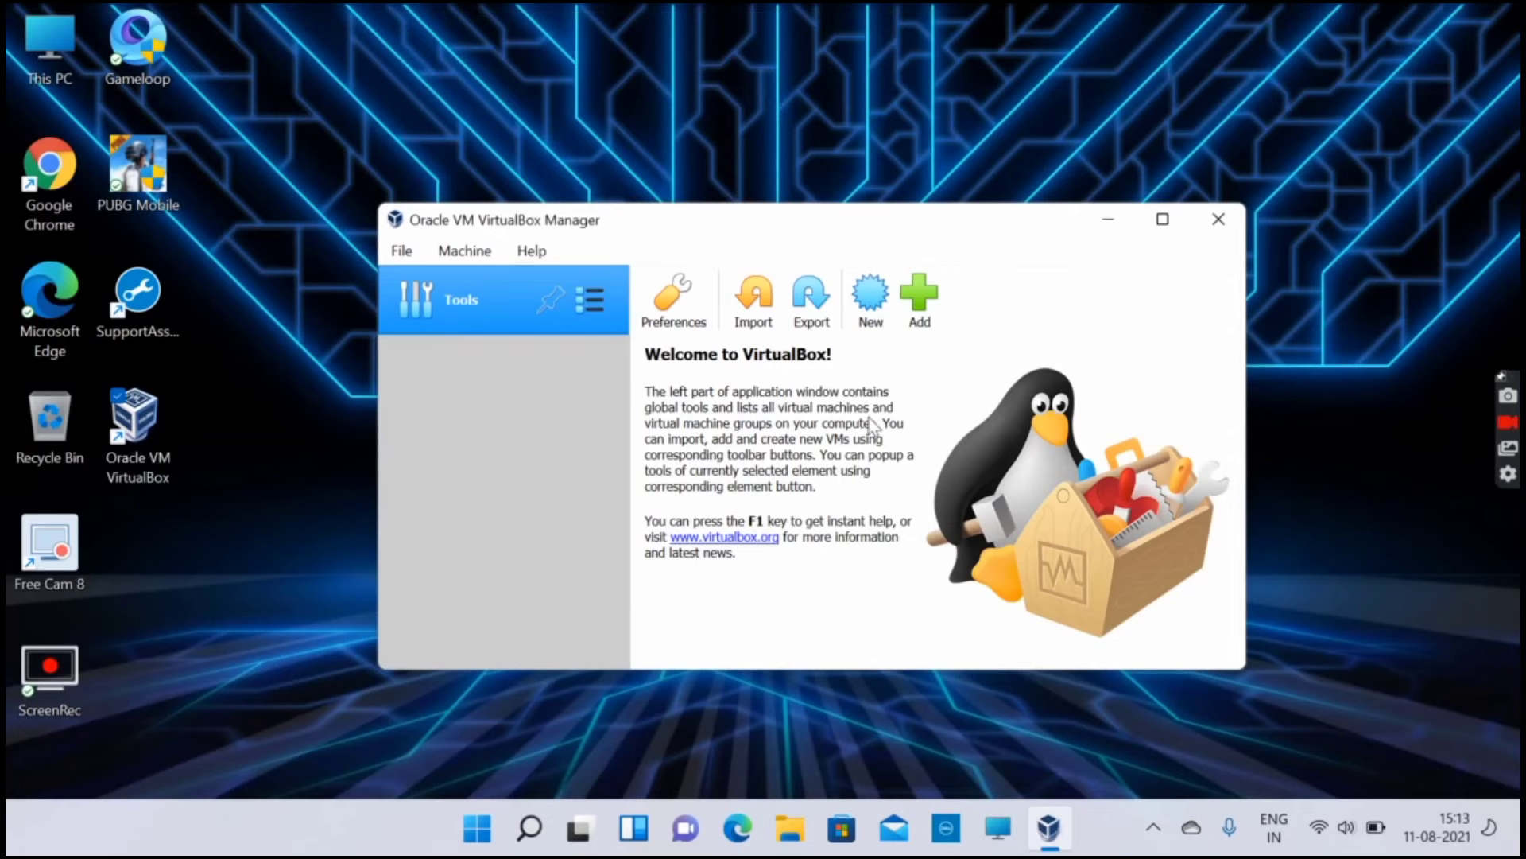
# - Switch to VirtualBox and start a new virtual machine named KaliLinux with type Linux and version Debian (64-bit)
pyautogui.click(872, 322)
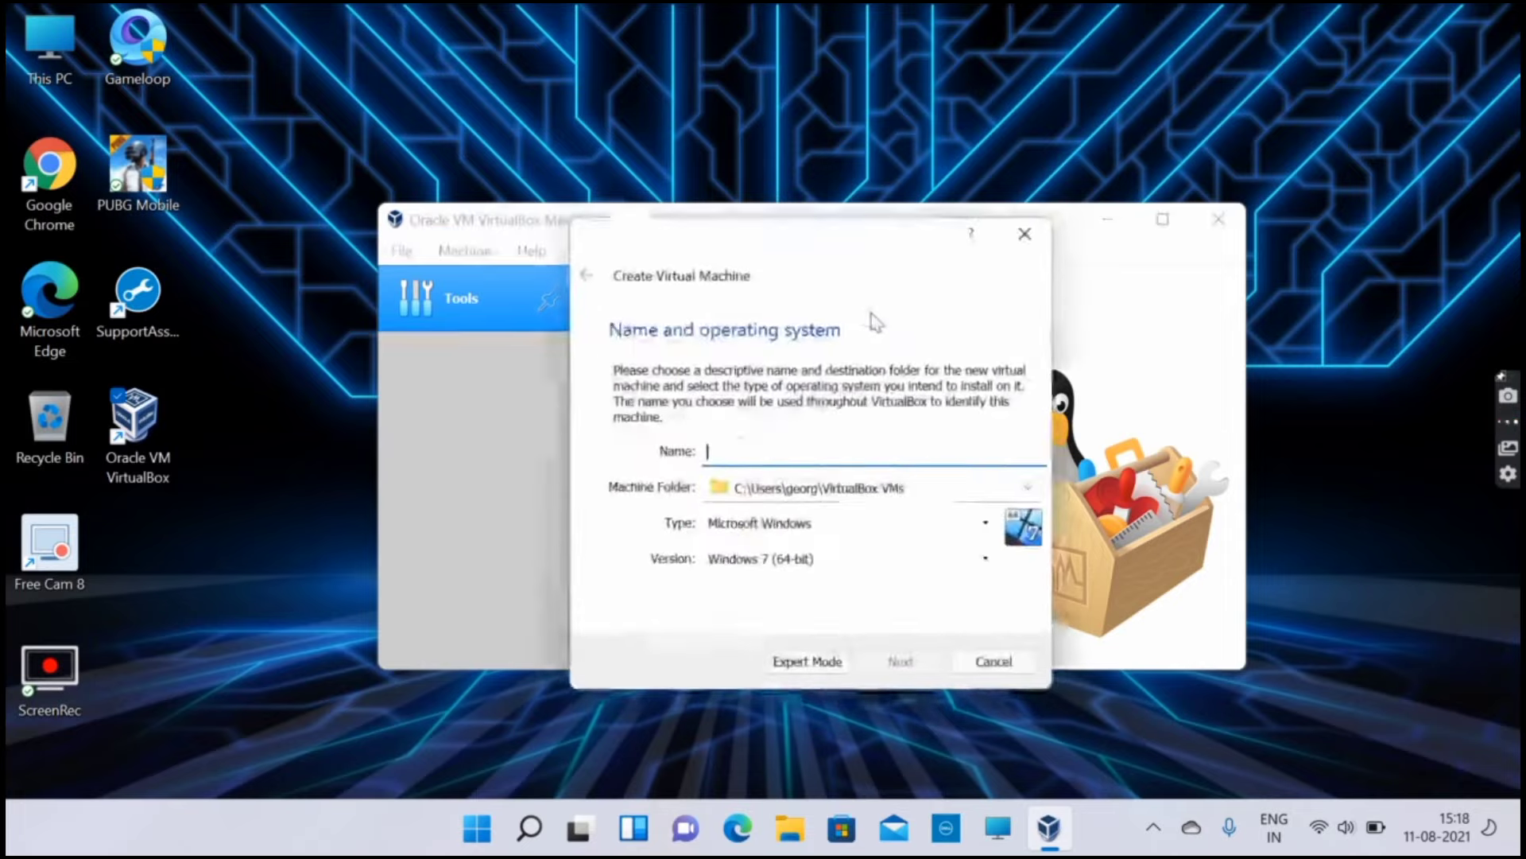
pyautogui.write('KA')
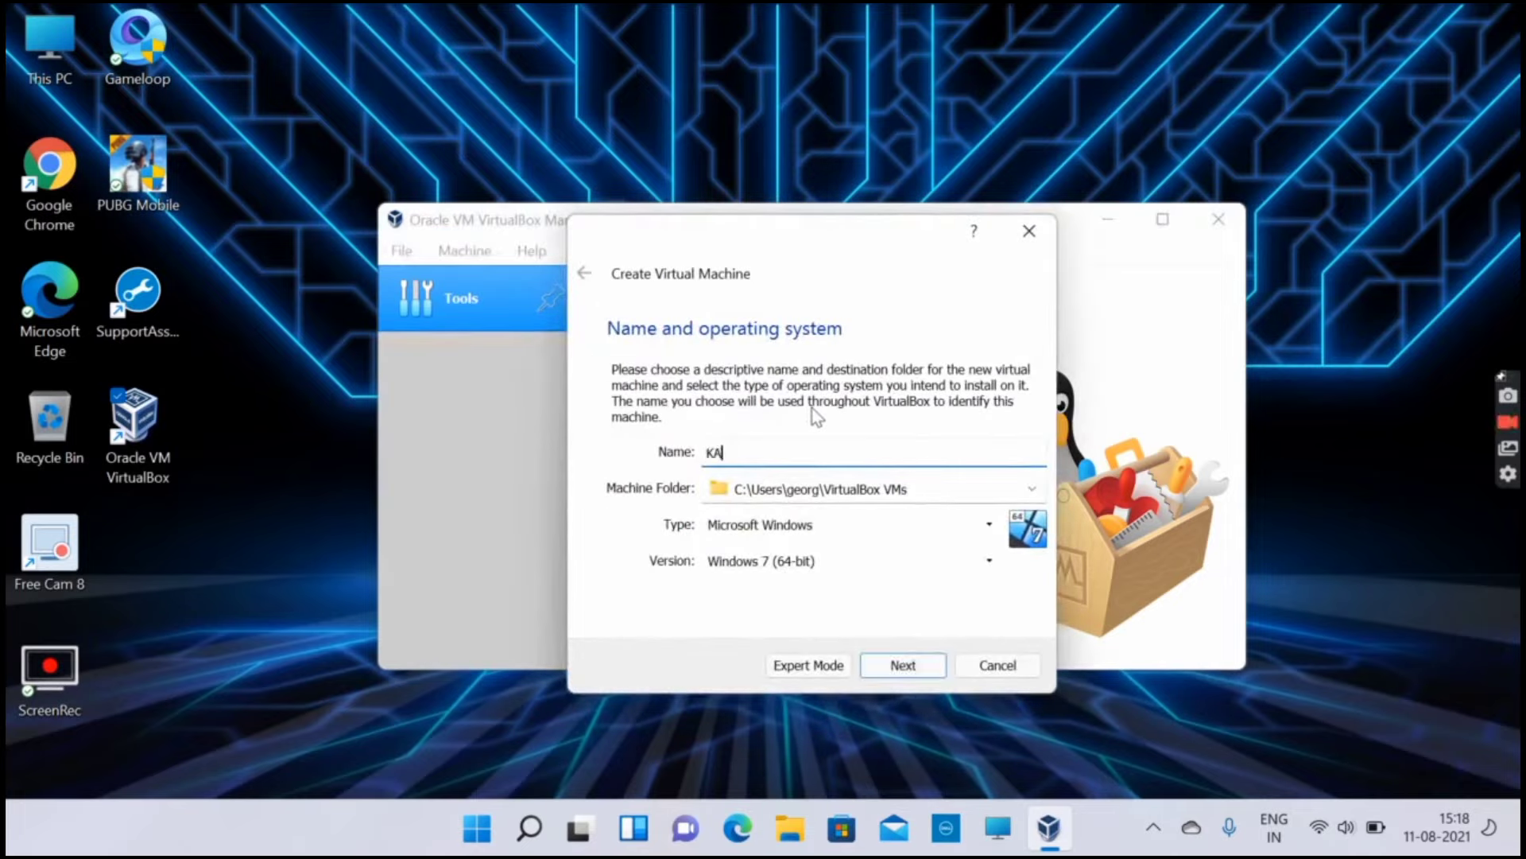
pyautogui.press('BackSpace')
pyautogui.write('aliLinux')
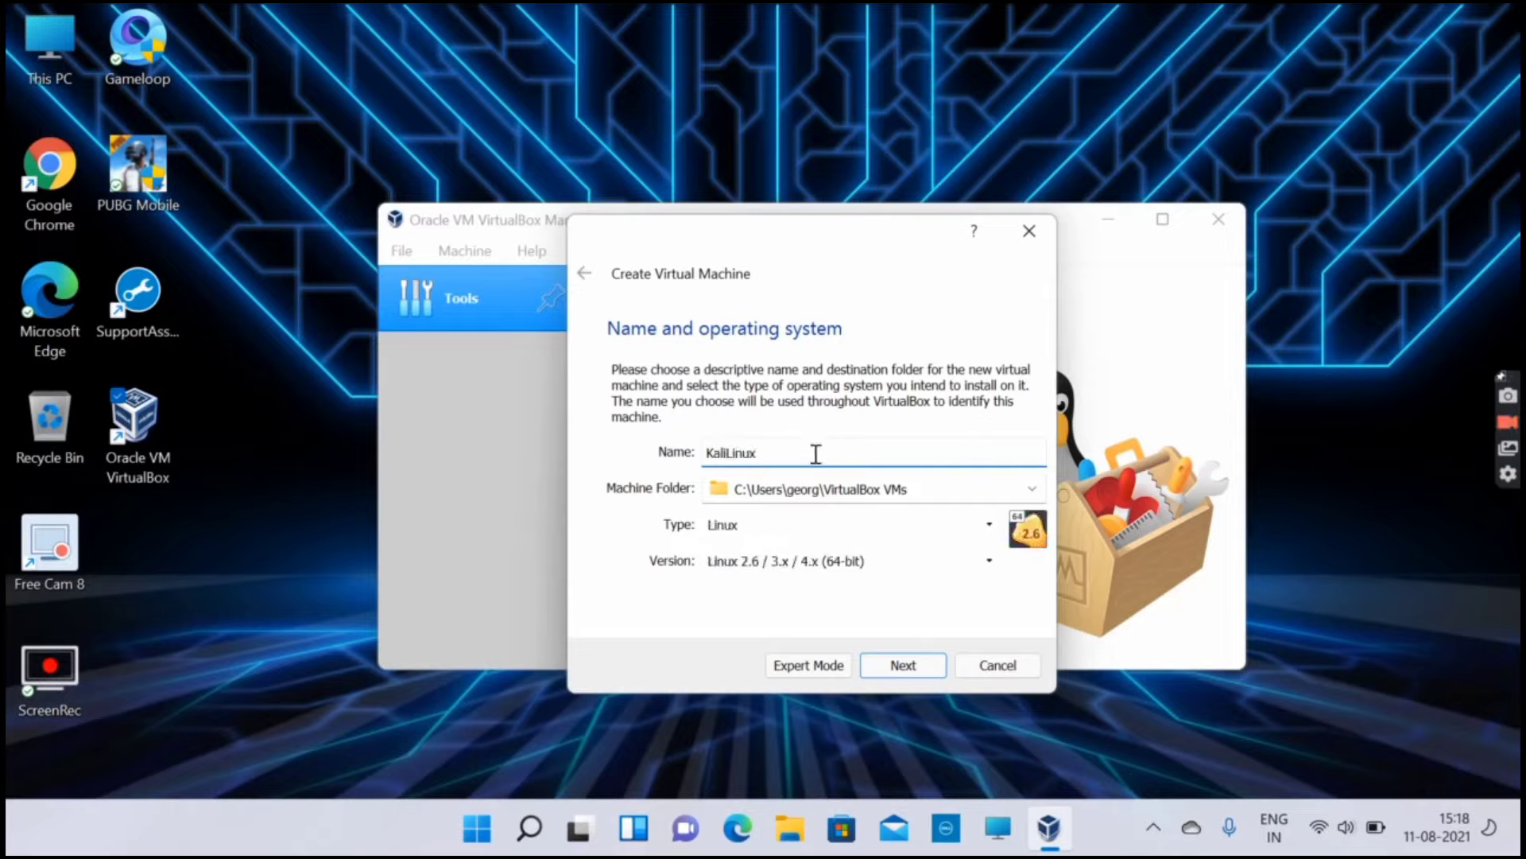
pyautogui.click(805, 563)
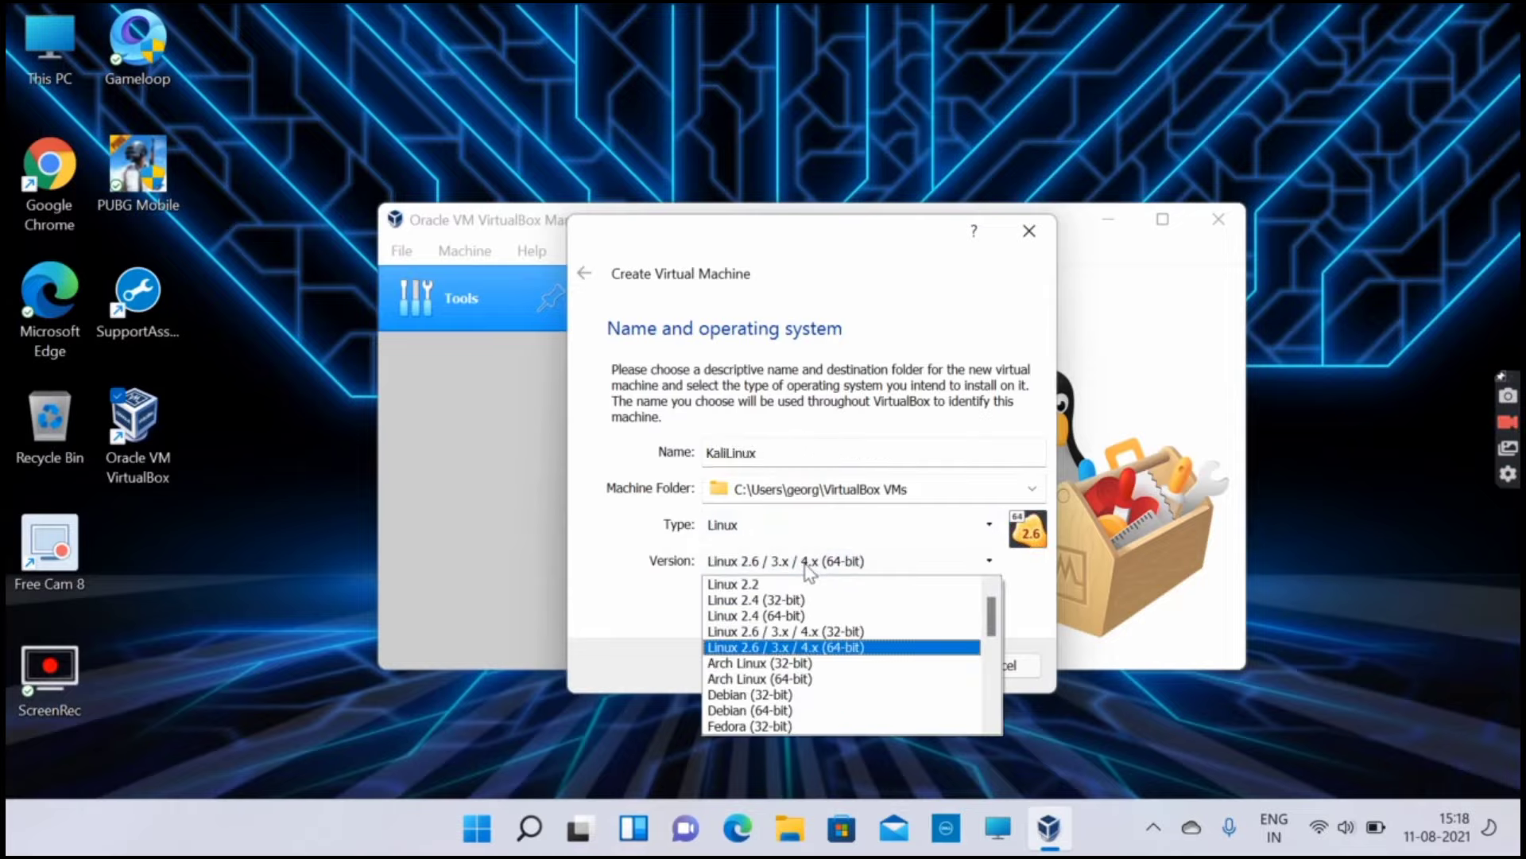
pyautogui.click(803, 710)
pyautogui.click(891, 670)
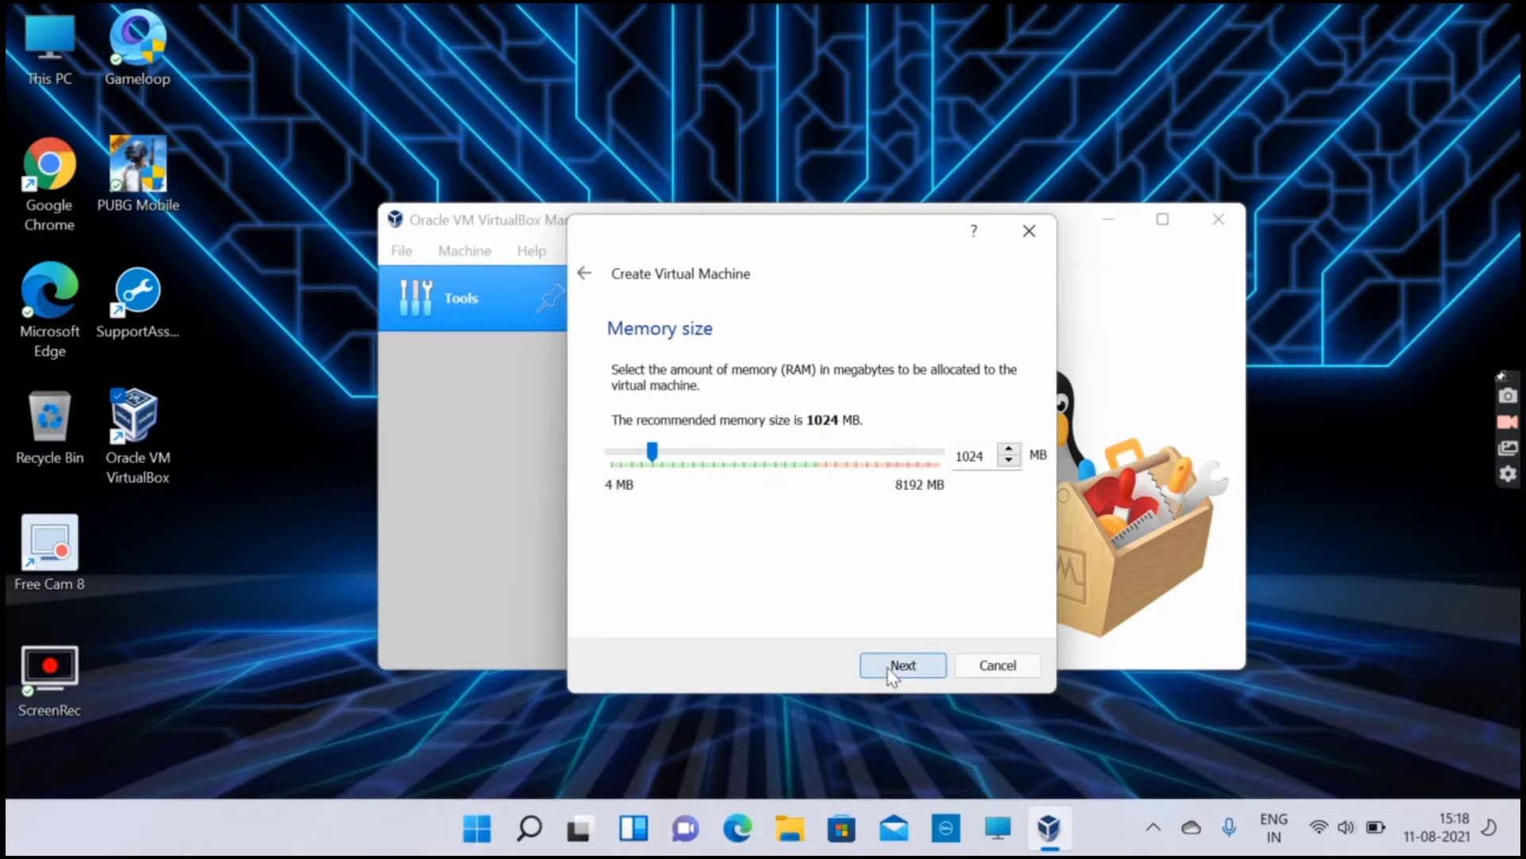
# - Allocate 3050 MB of memory to the virtual machine and choose to create a virtual hard disk for it
pyautogui.moveTo(652, 457); pyautogui.dragTo(733, 470)
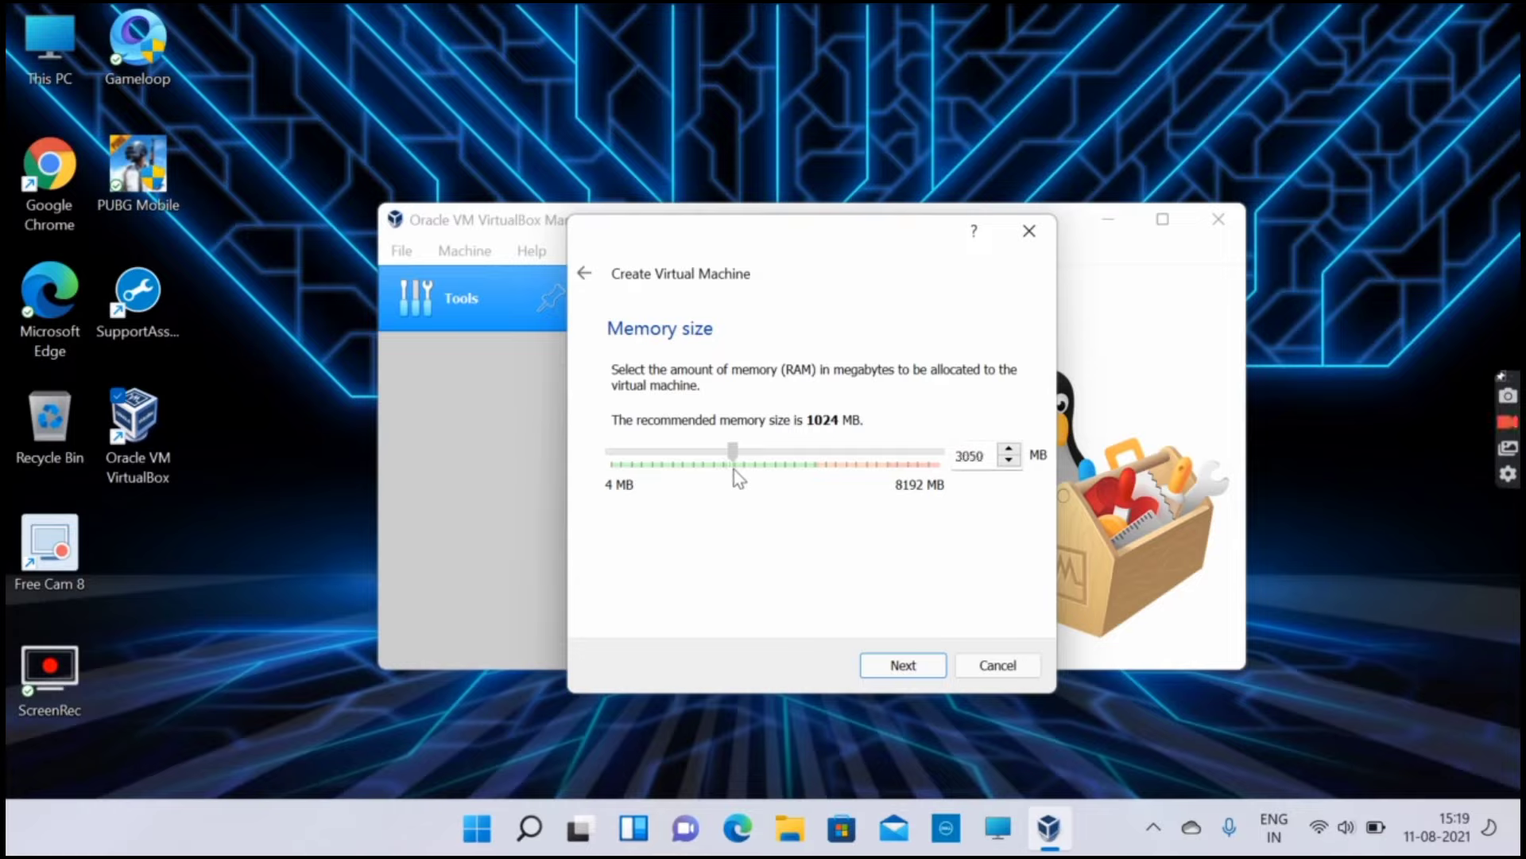
pyautogui.click(923, 665)
pyautogui.click(899, 659)
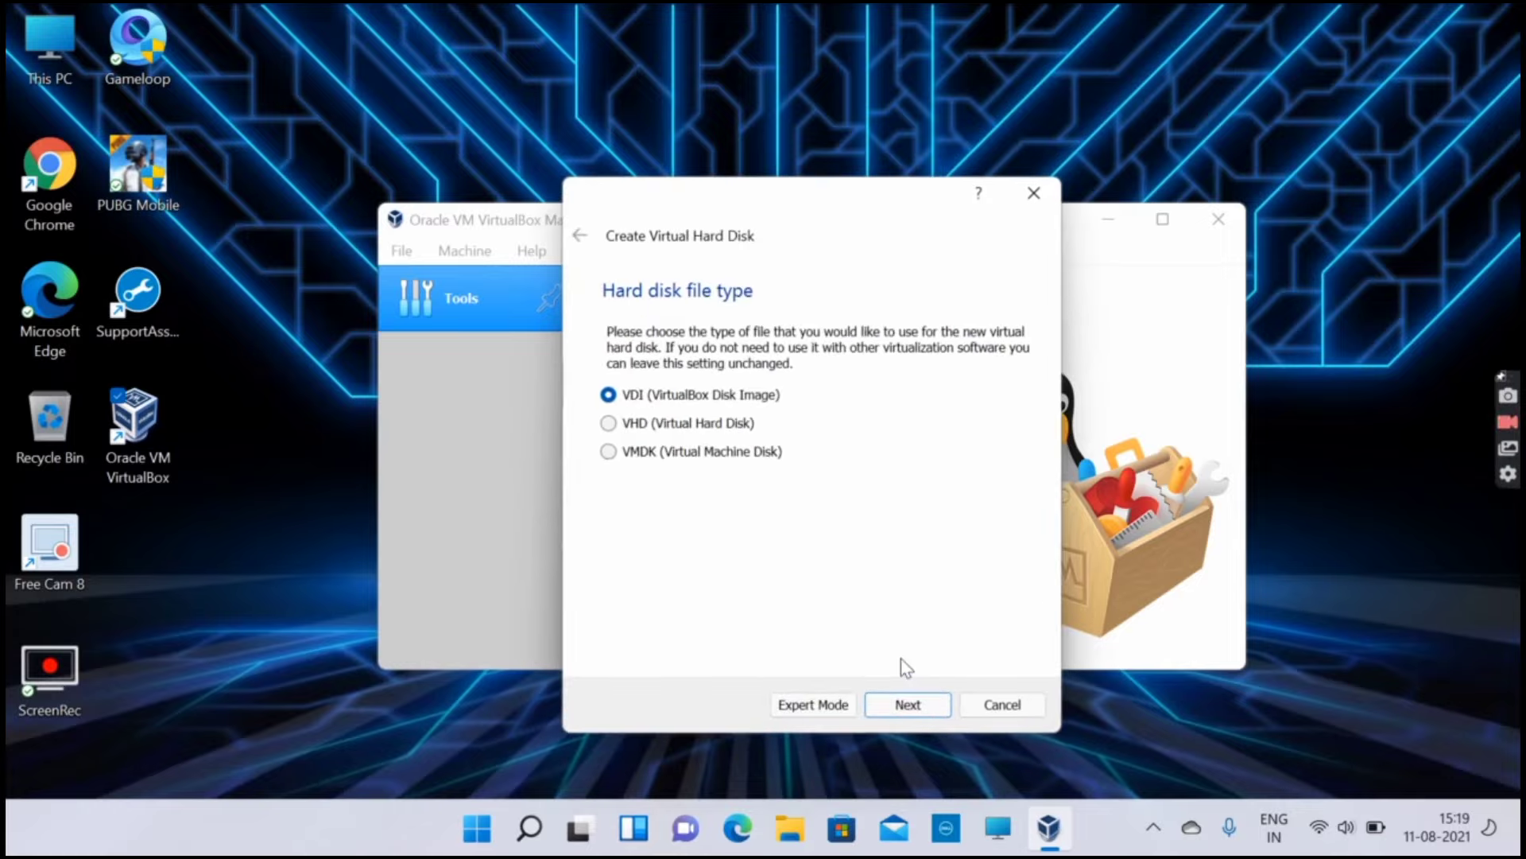
# - Create a fixed-size VDI virtual hard disk of 20 GB for the virtual machine
pyautogui.click(919, 714)
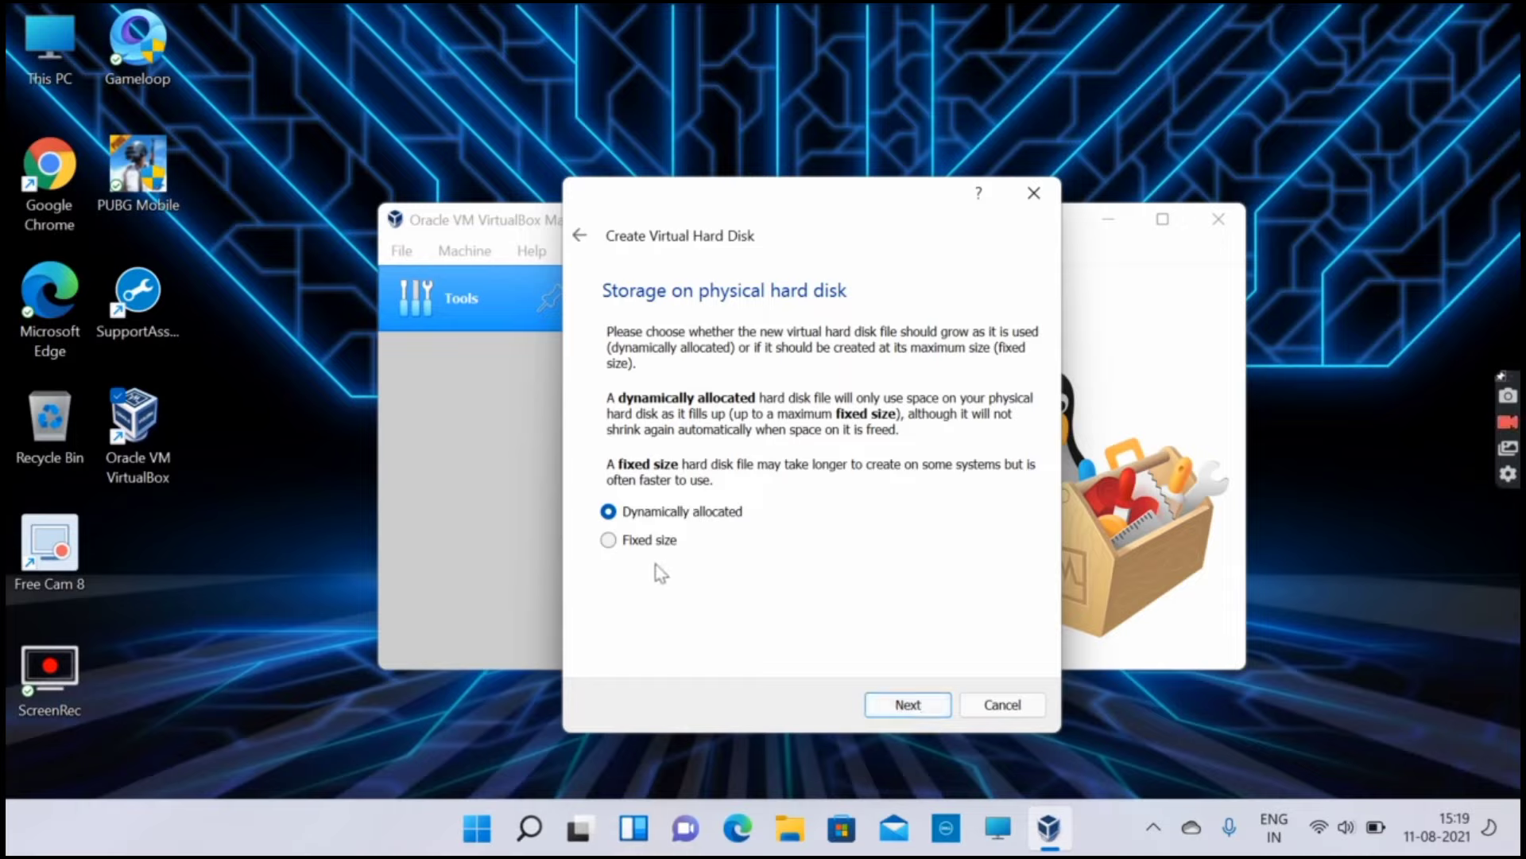
pyautogui.click(636, 547)
pyautogui.click(923, 703)
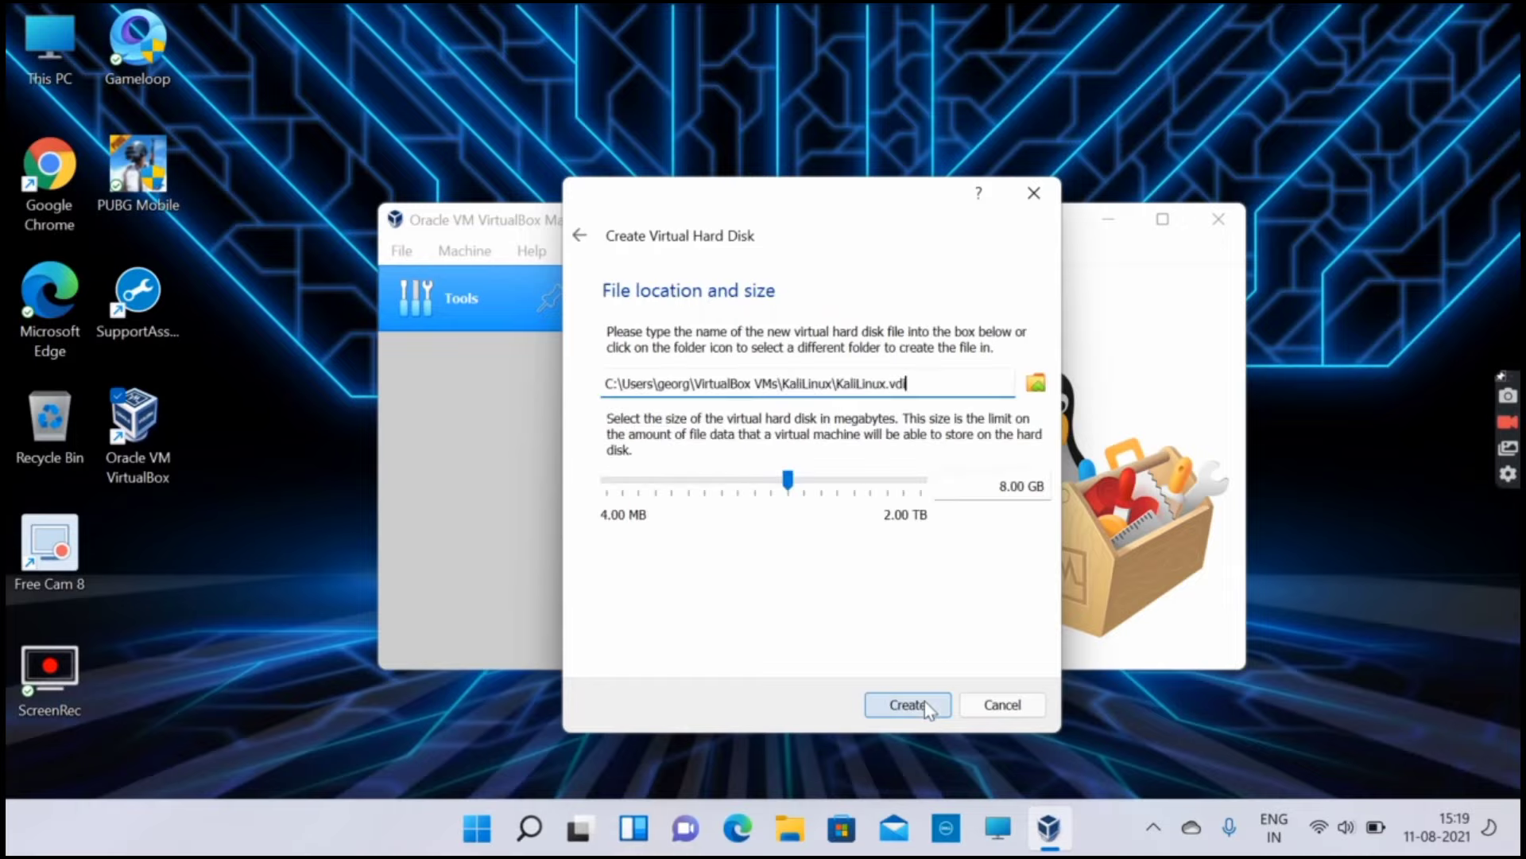
pyautogui.click(1001, 486)
pyautogui.write('20')
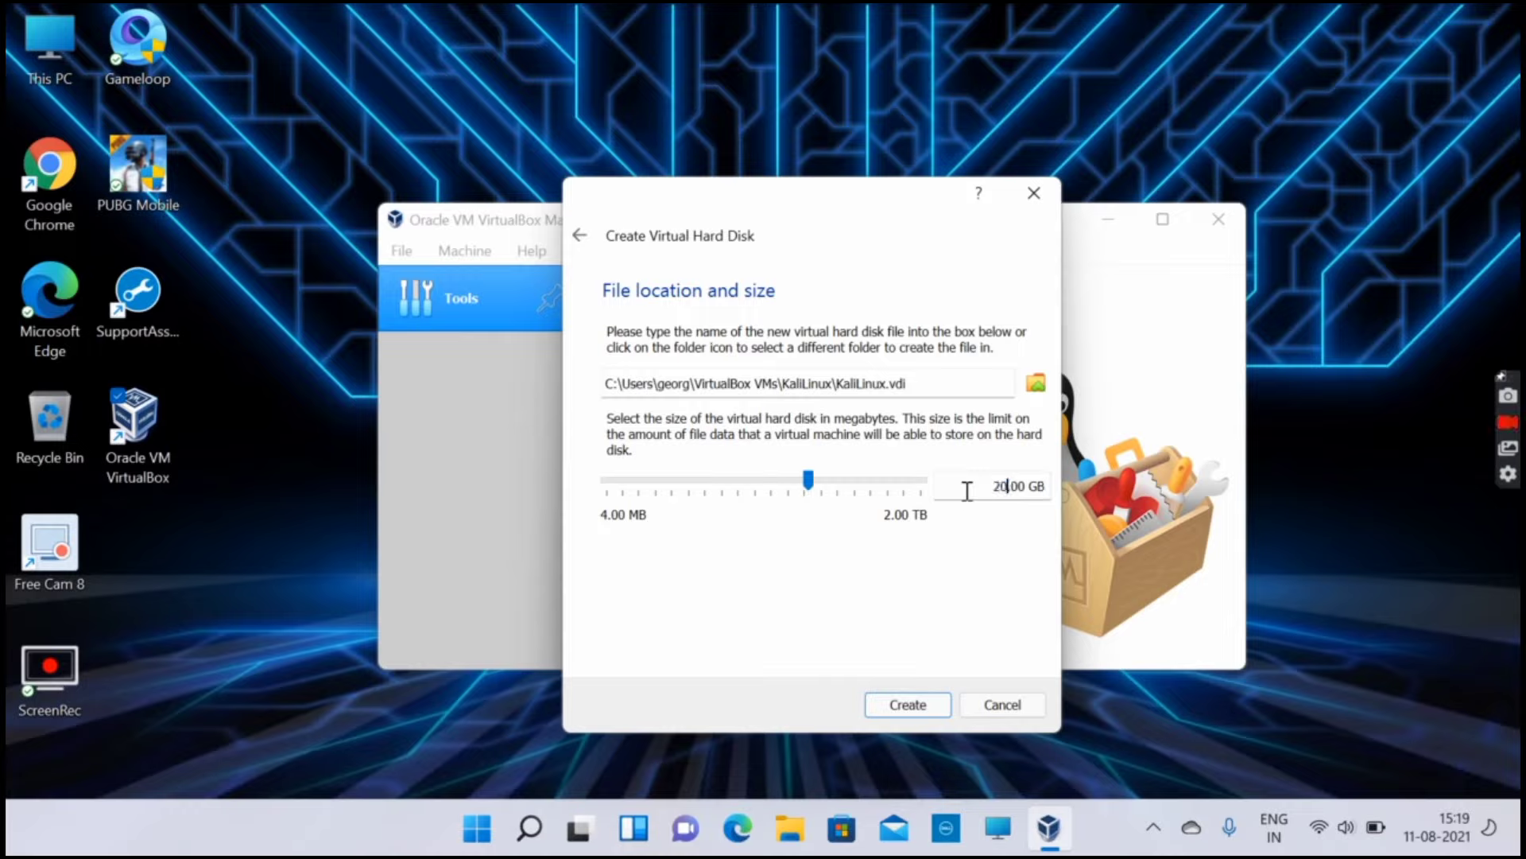
pyautogui.click(915, 704)
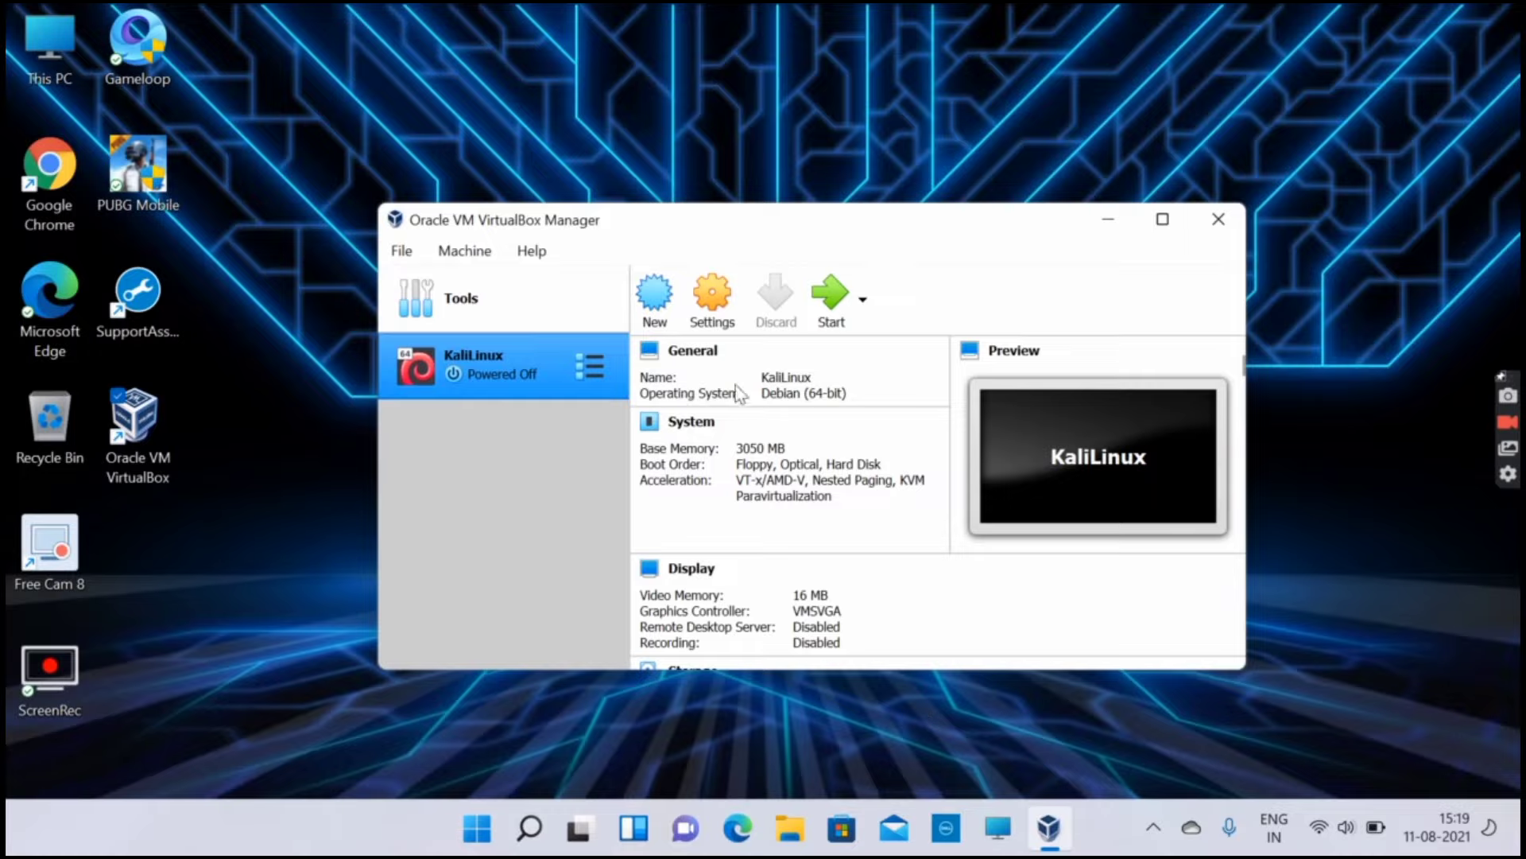
# - Open the KaliLinux machine's settings and assign 2 processors to it
pyautogui.click(705, 306)
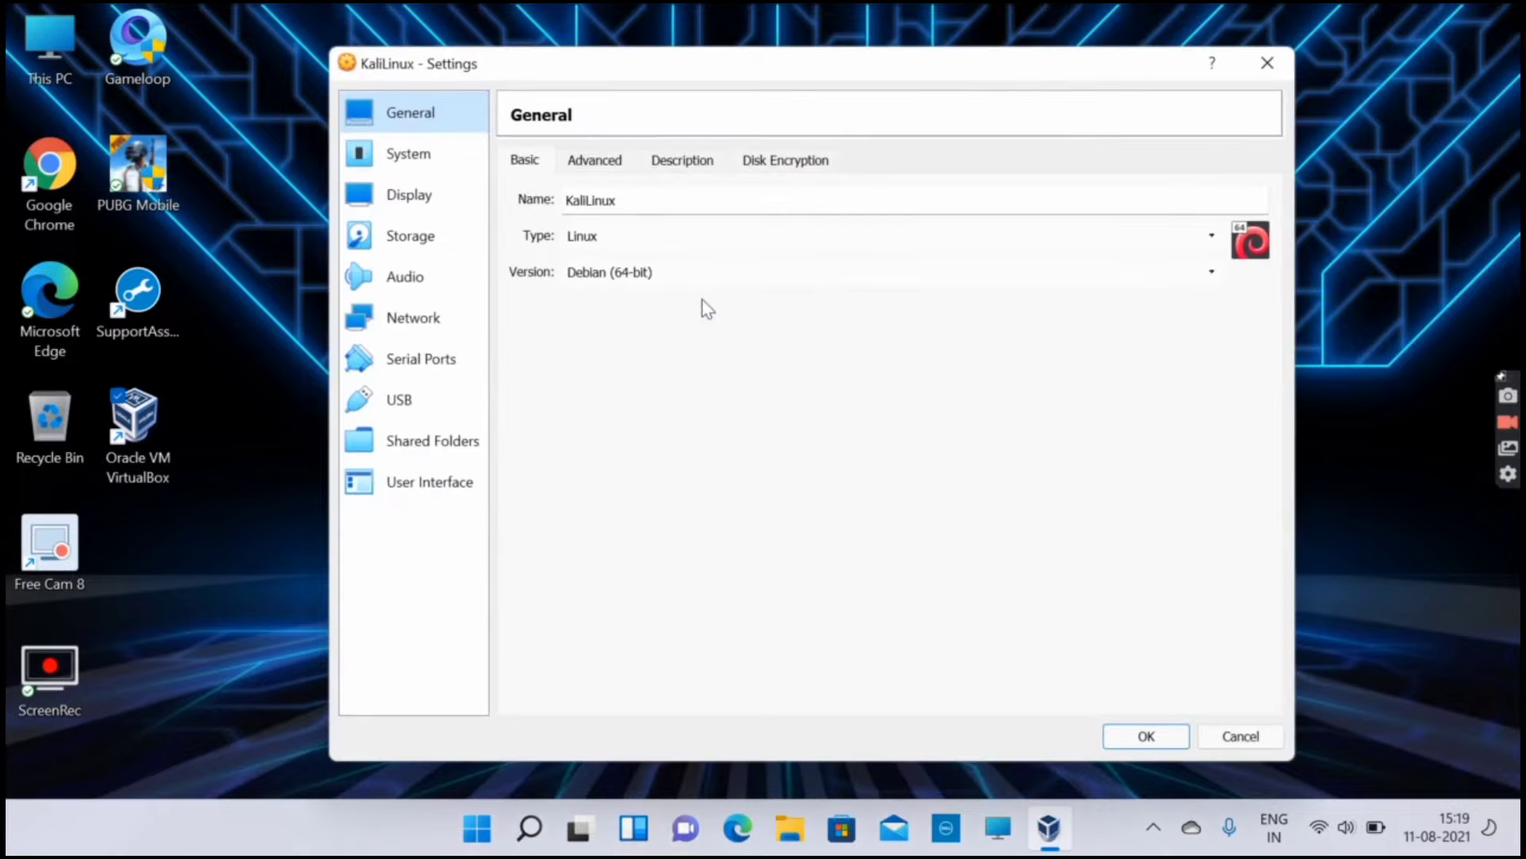
pyautogui.click(410, 155)
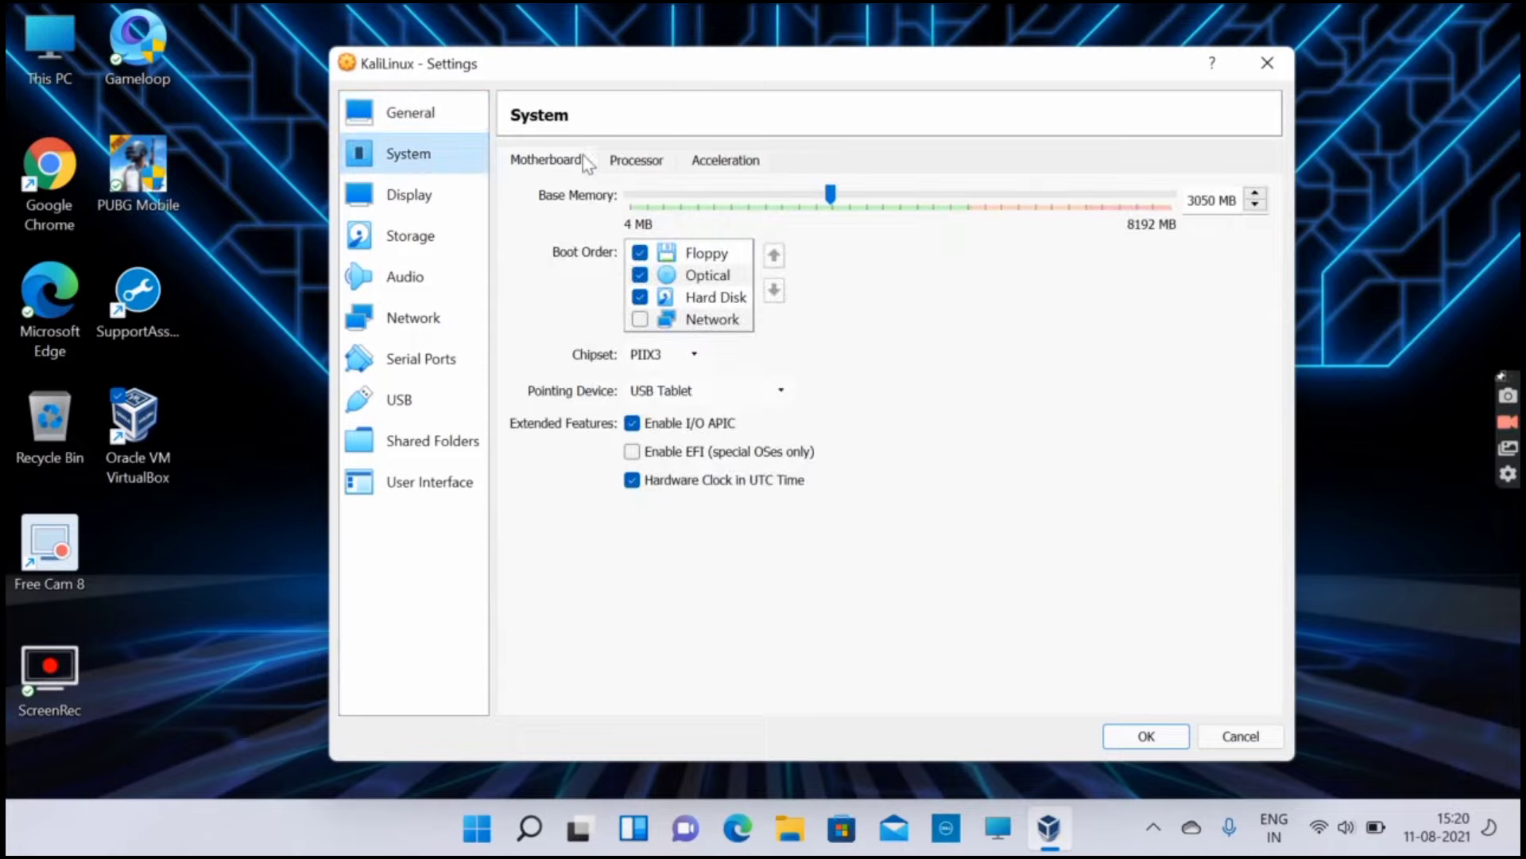
pyautogui.click(648, 162)
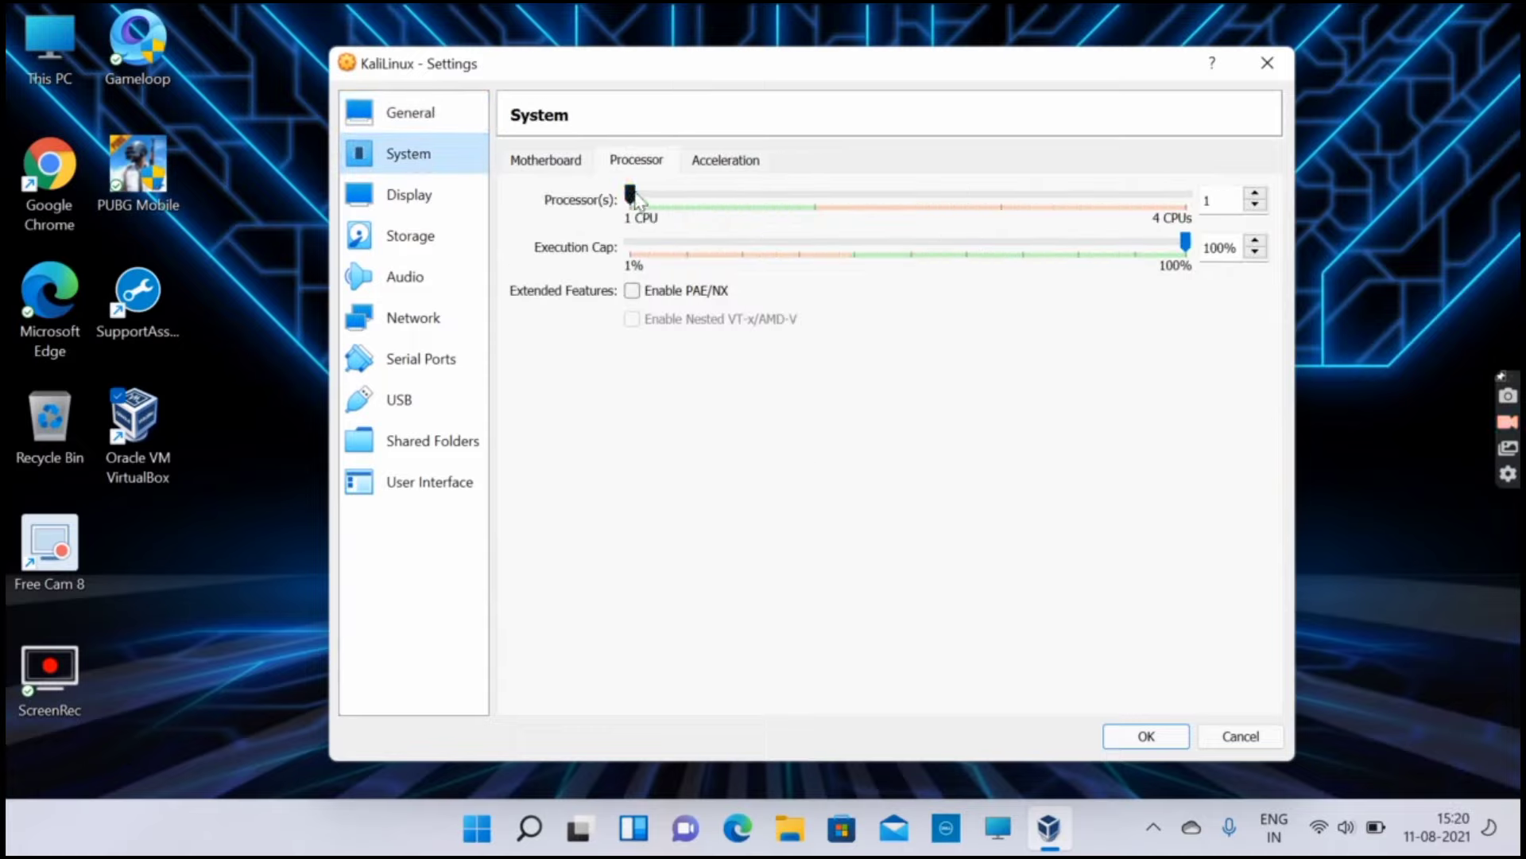
pyautogui.moveTo(636, 198); pyautogui.dragTo(742, 204)
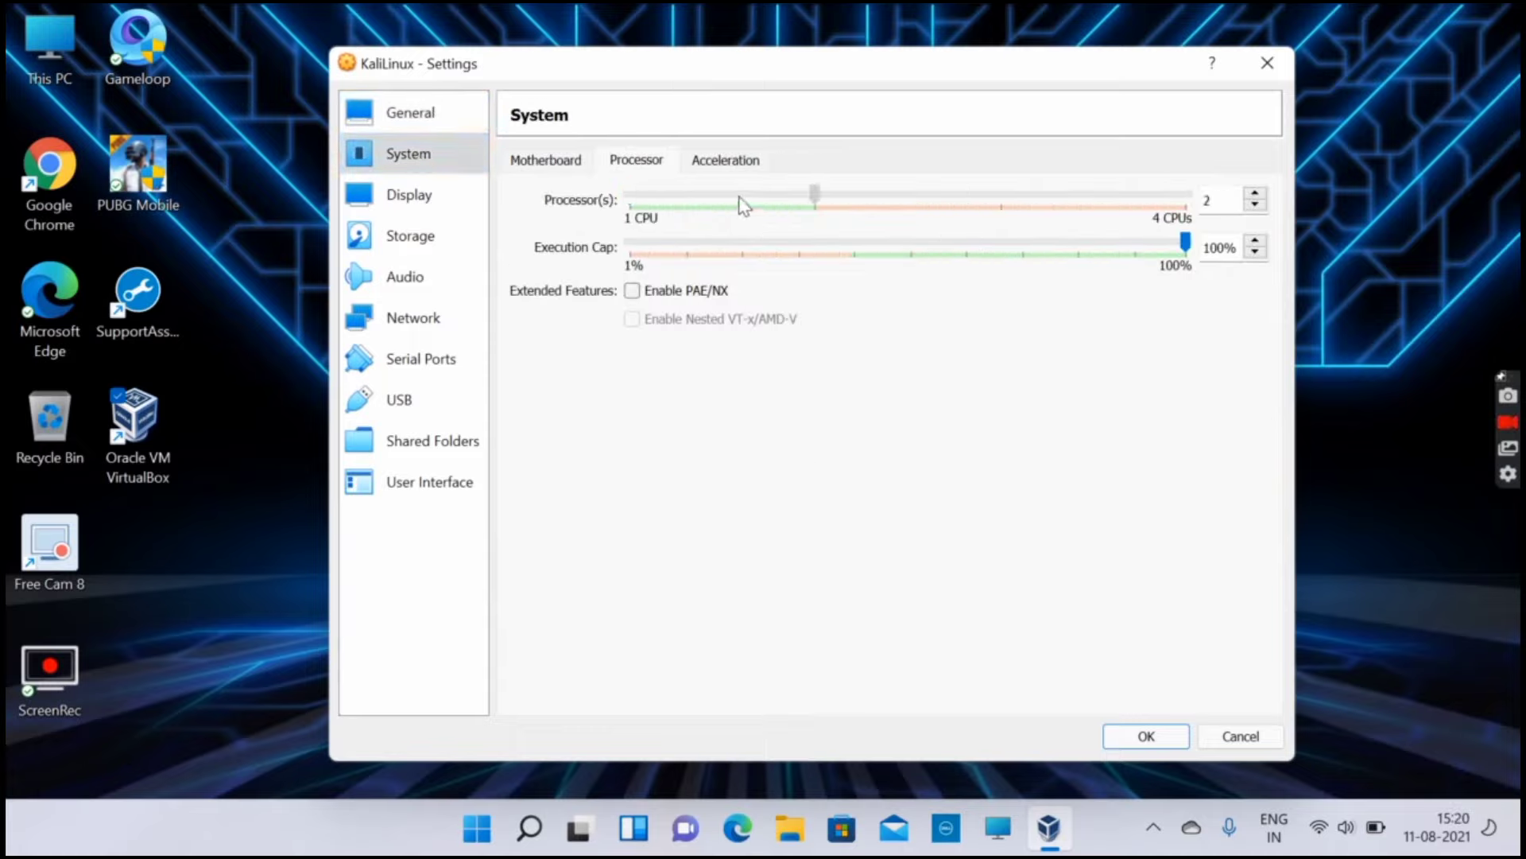
pyautogui.click(718, 163)
# - Attach the kali-linux-2021.2-installer-amd64 image to the machine's empty IDE optical drive and save the settings
pyautogui.click(419, 235)
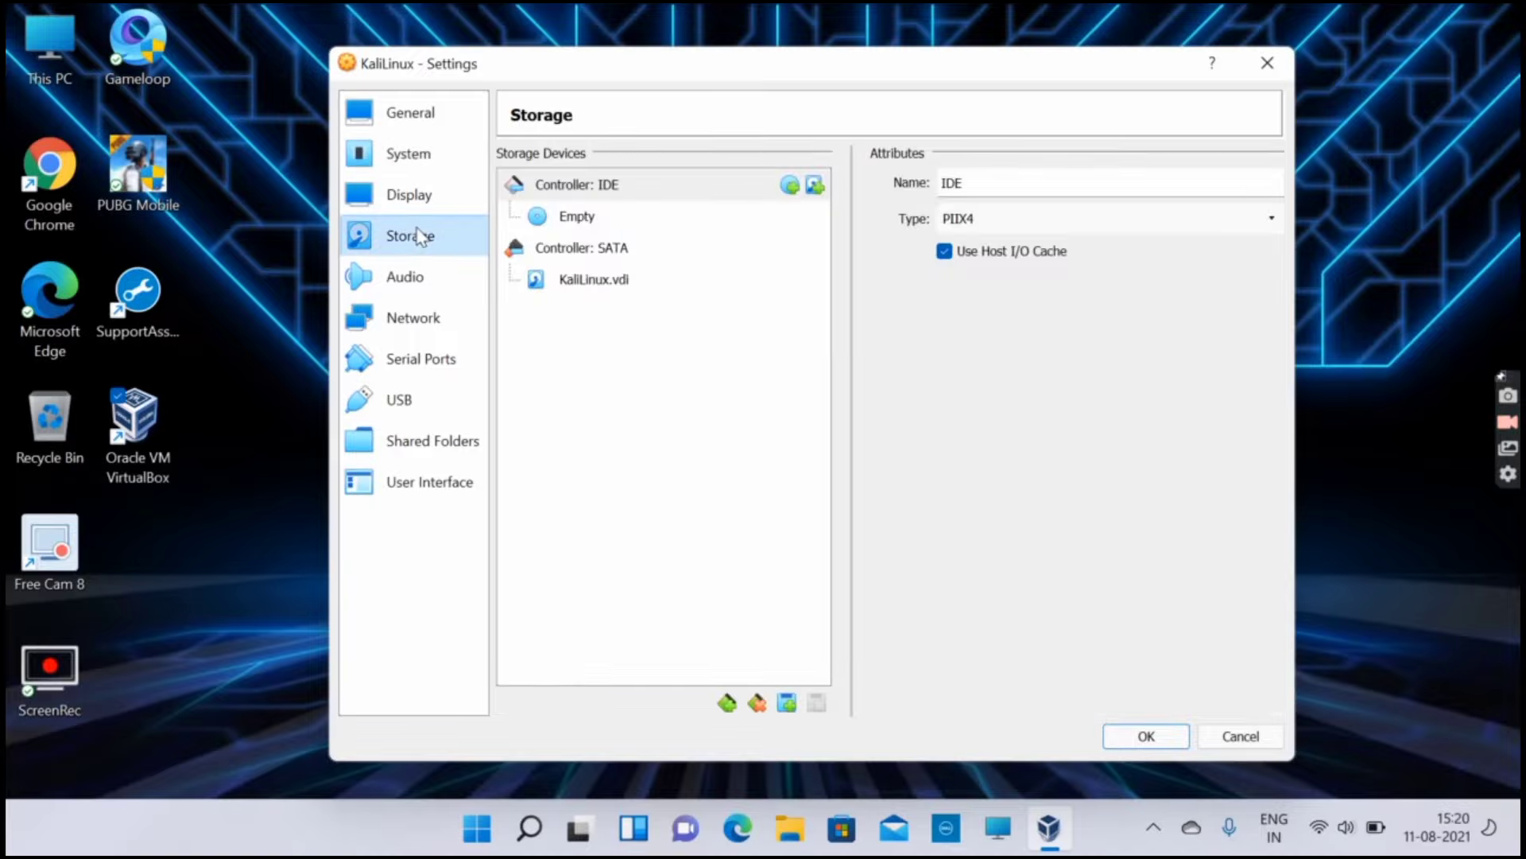
pyautogui.click(663, 217)
pyautogui.click(1209, 185)
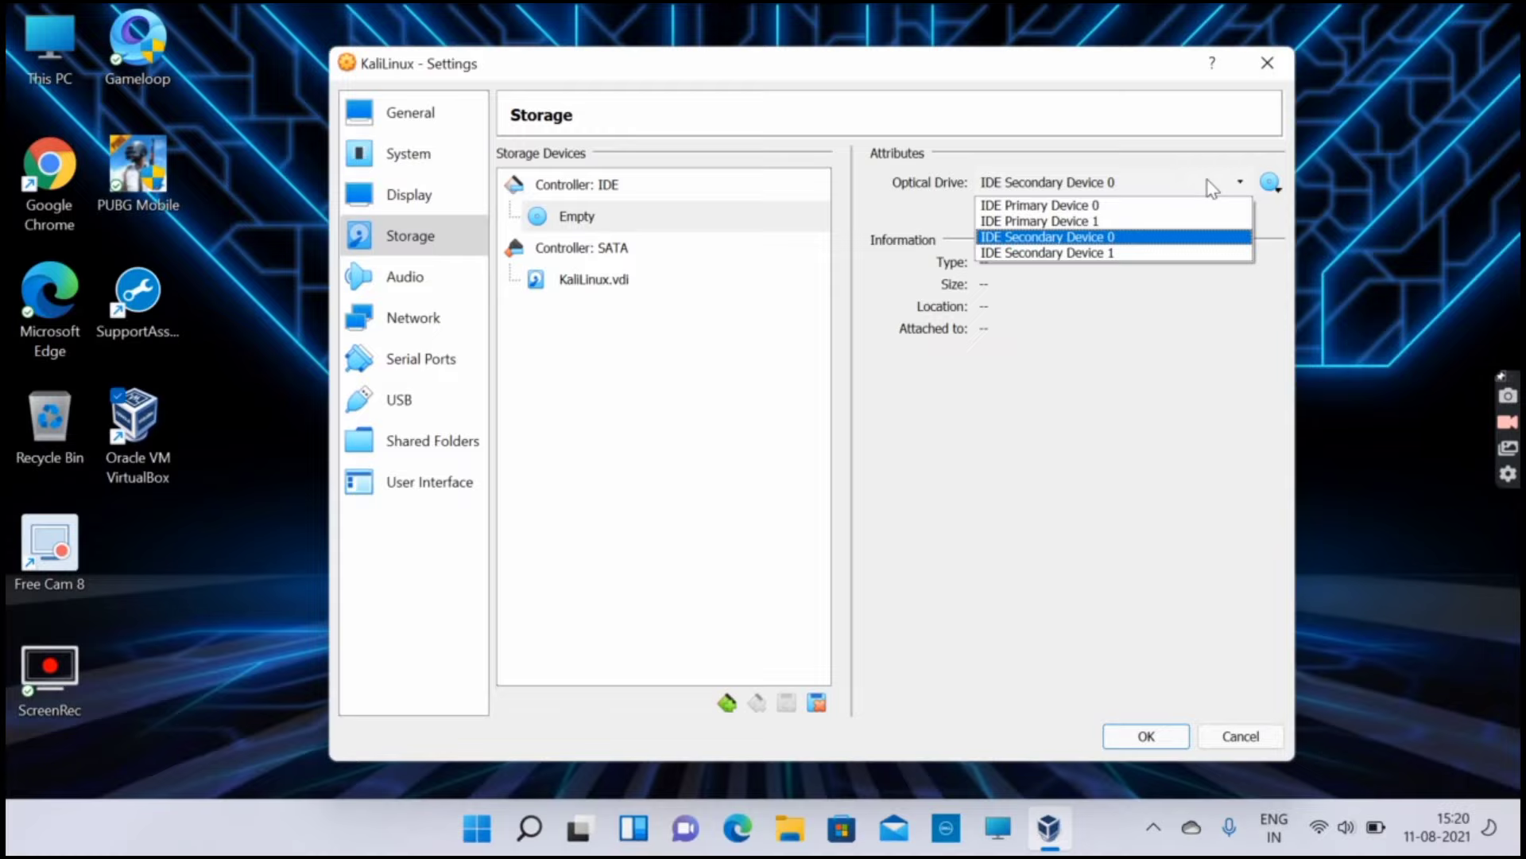
pyautogui.click(1269, 186)
pyautogui.click(1270, 186)
pyautogui.click(1283, 239)
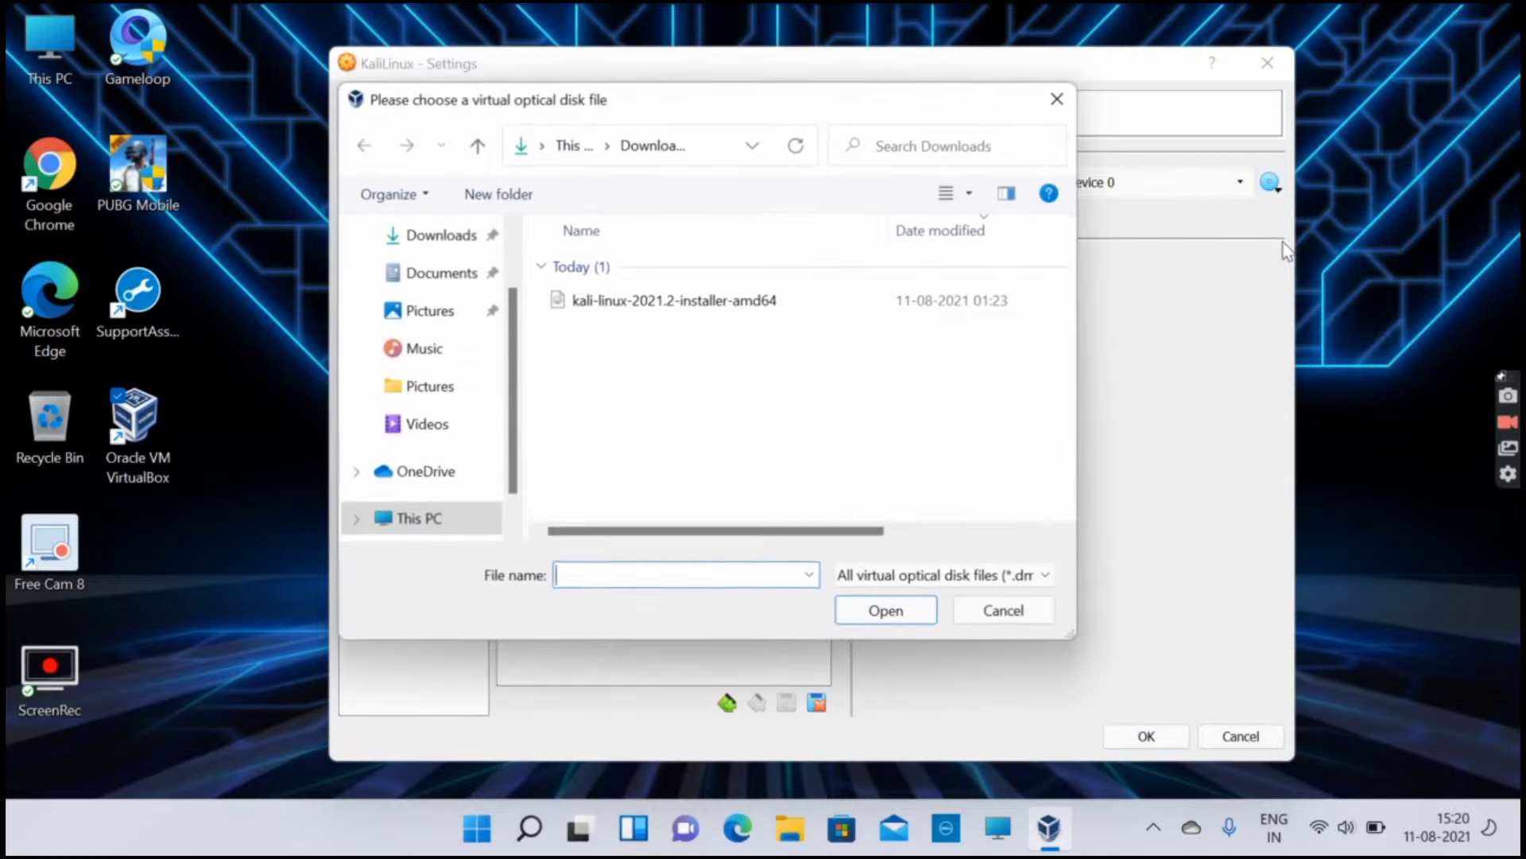
pyautogui.click(688, 305)
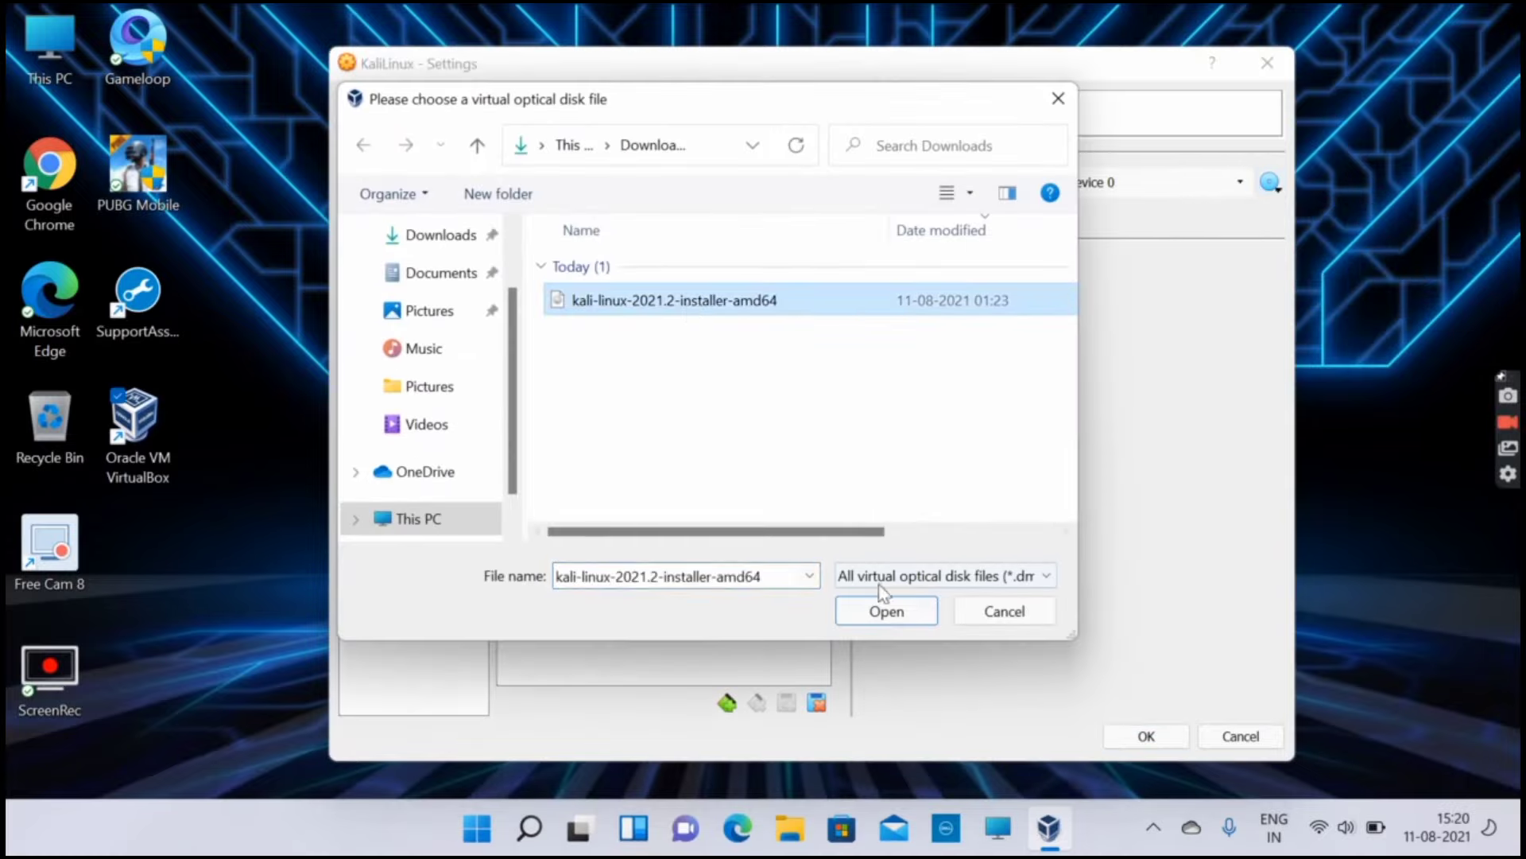
pyautogui.click(885, 611)
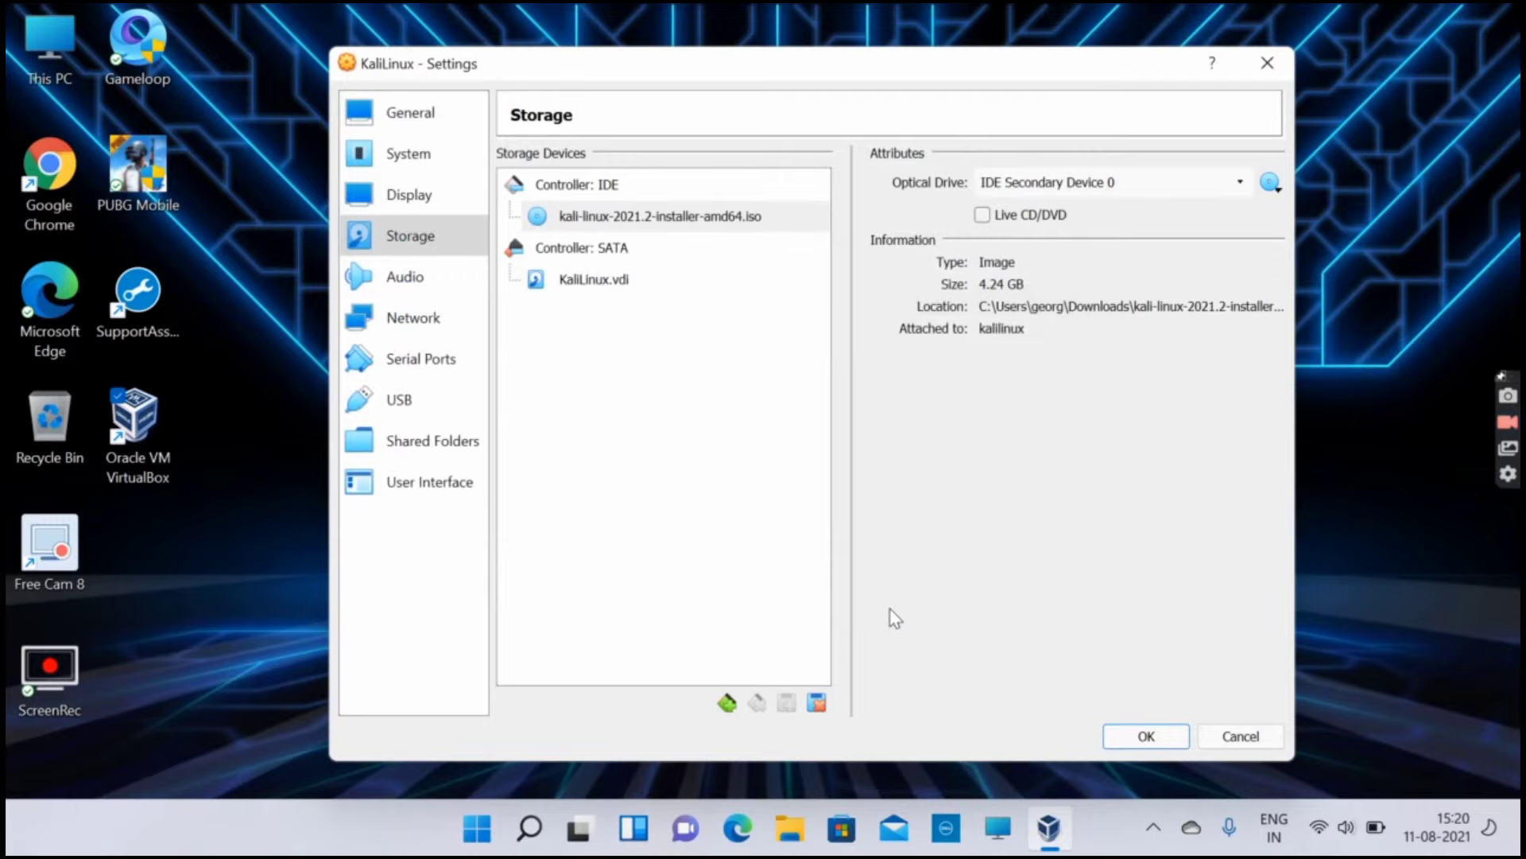
pyautogui.click(1147, 736)
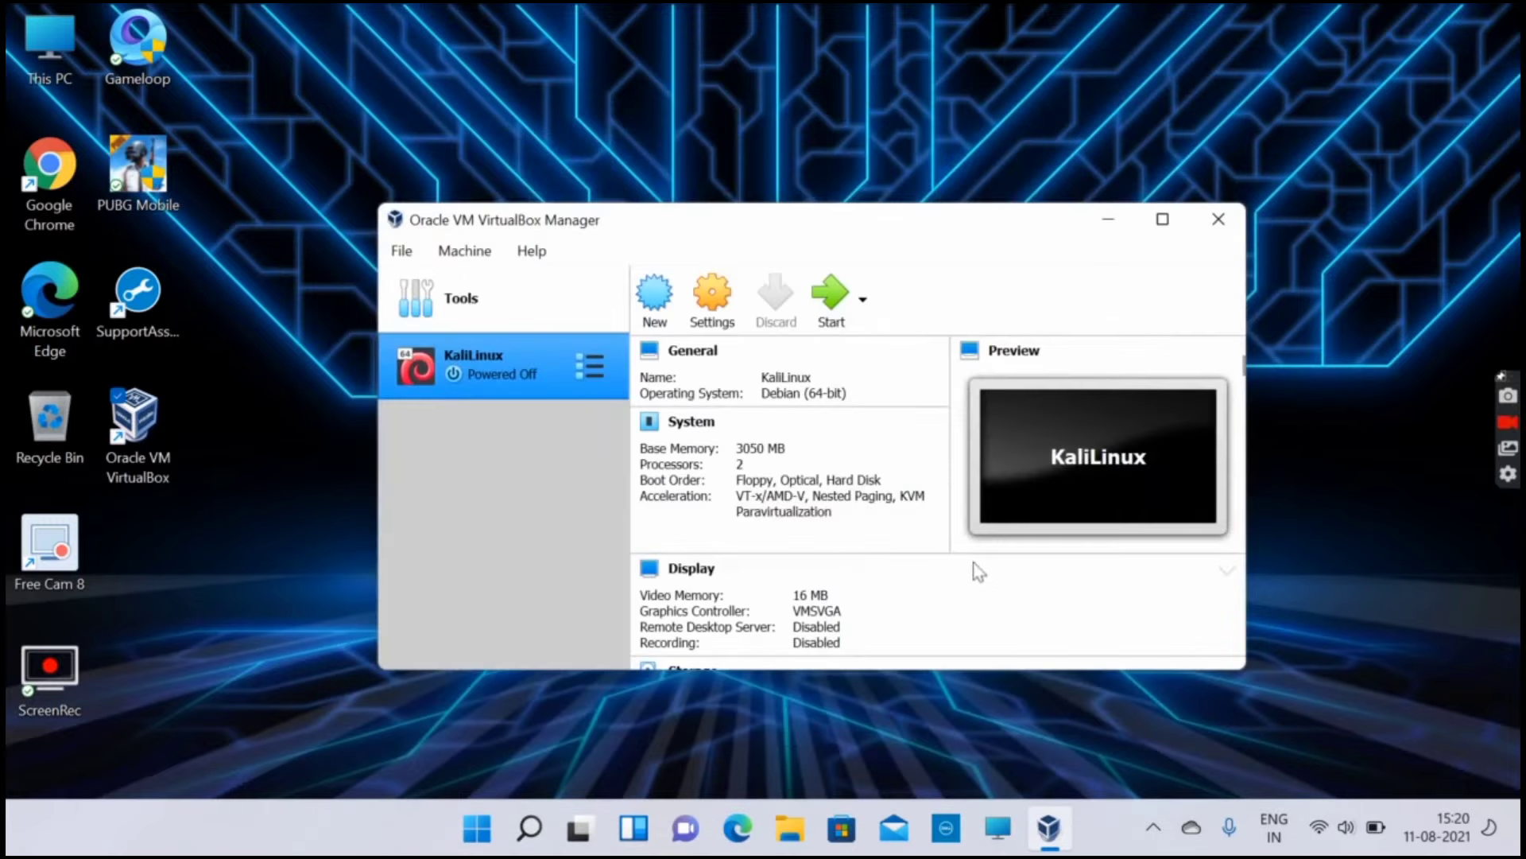
# - Start the KaliLinux machine, launch the graphical install and dismiss the notifications in its window
pyautogui.click(827, 306)
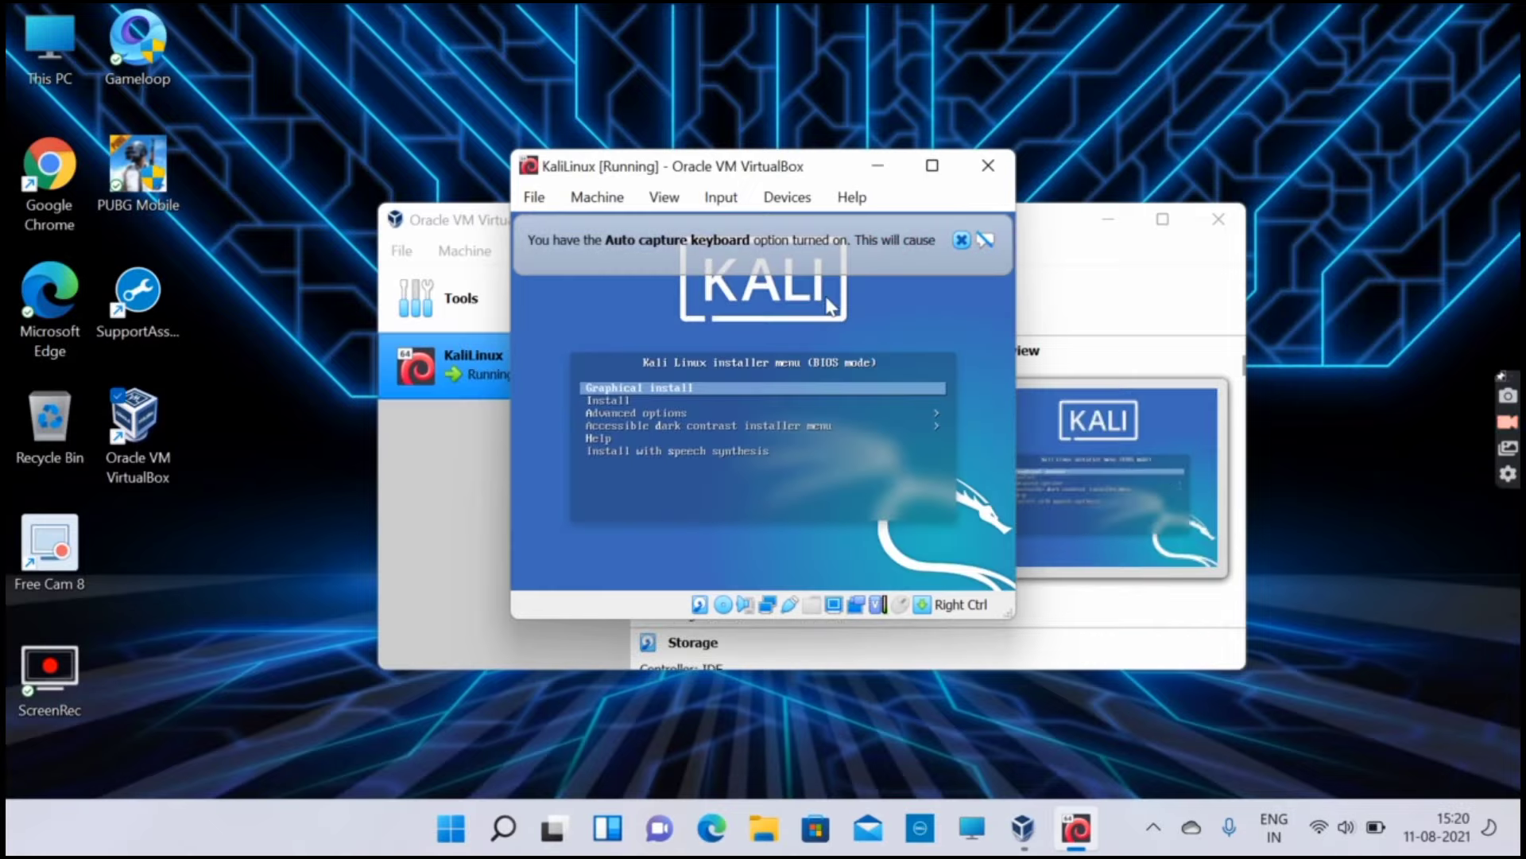
pyautogui.press('Return')
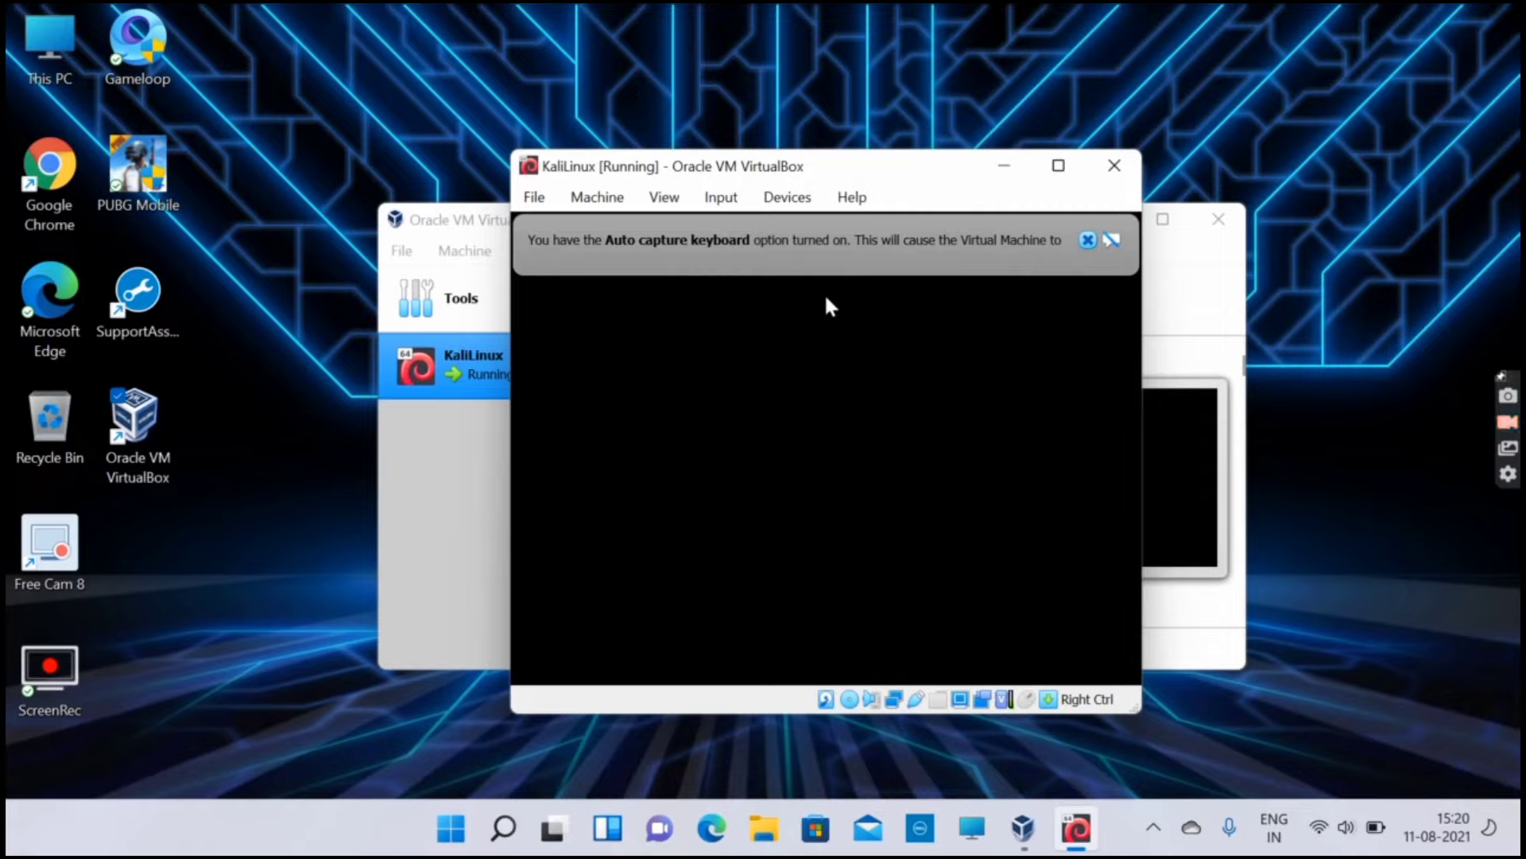
pyautogui.click(1087, 241)
pyautogui.click(1088, 241)
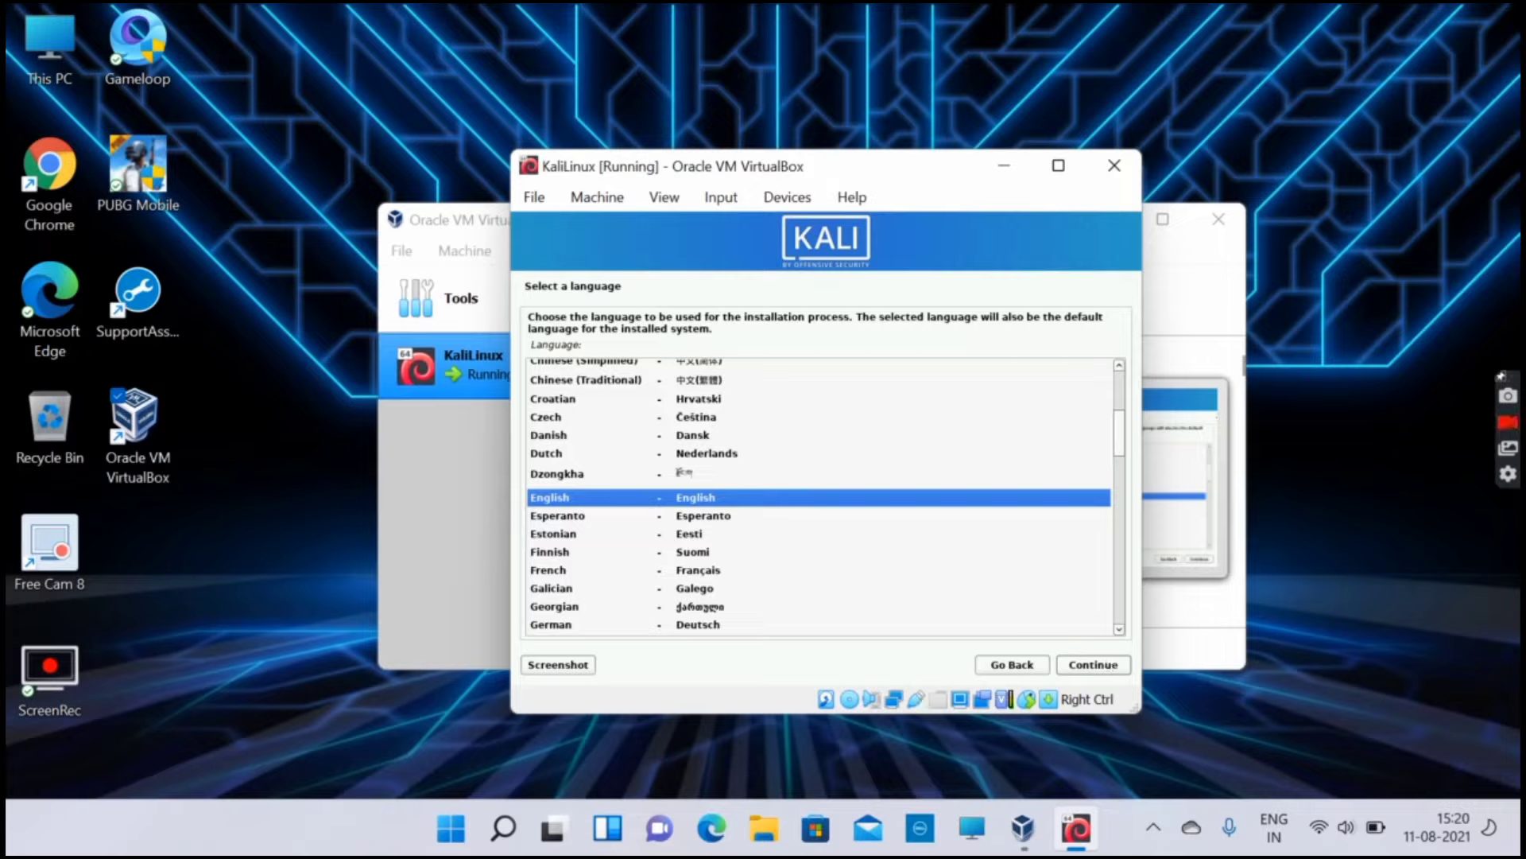
# - Accept English as the installation language, the default location and the American English keymap
pyautogui.click(1087, 666)
pyautogui.click(1088, 666)
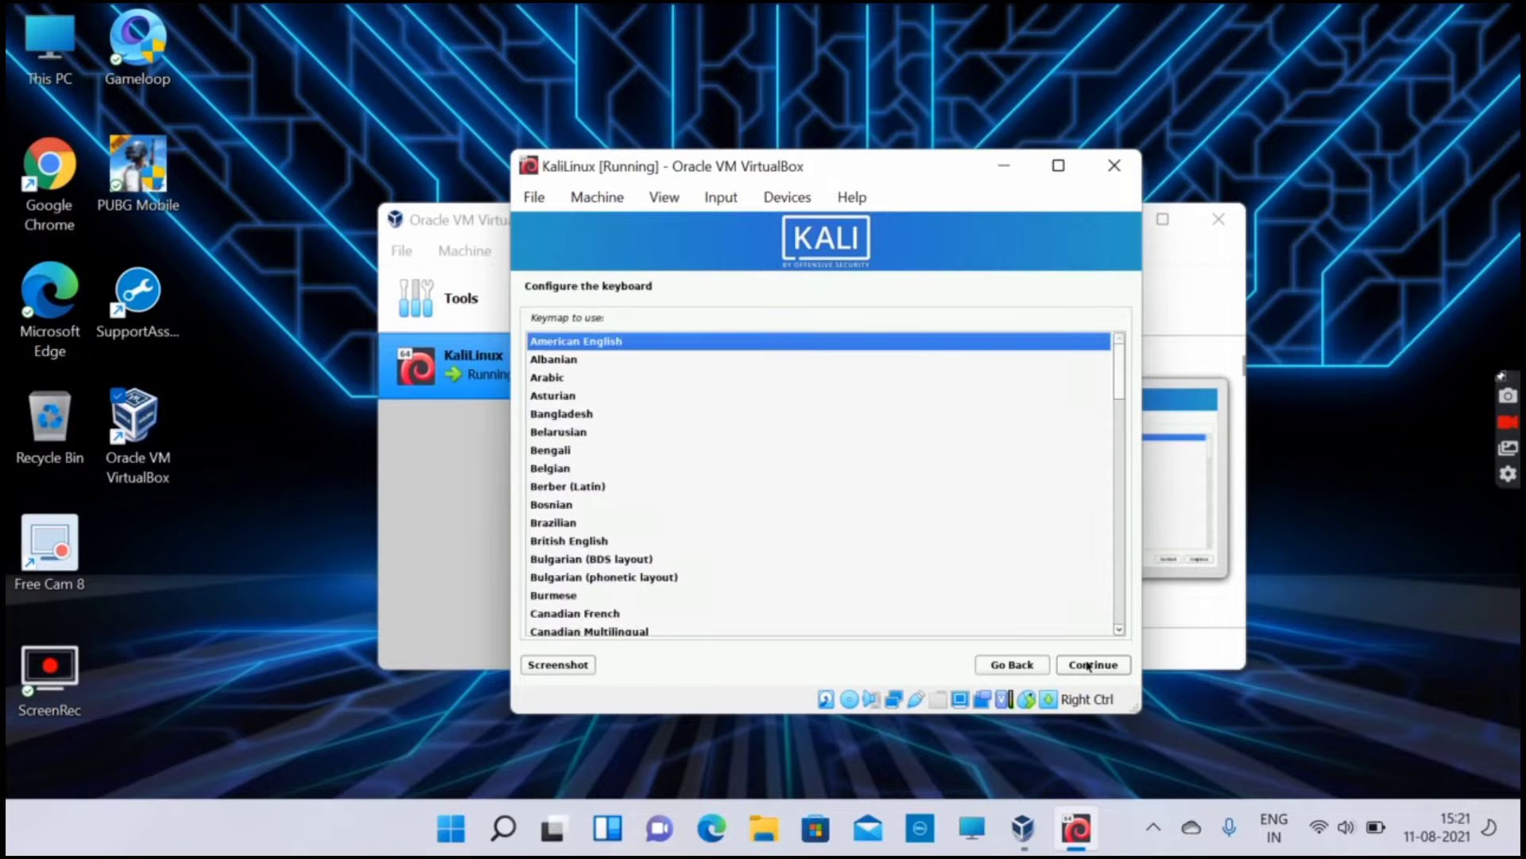
pyautogui.click(1088, 666)
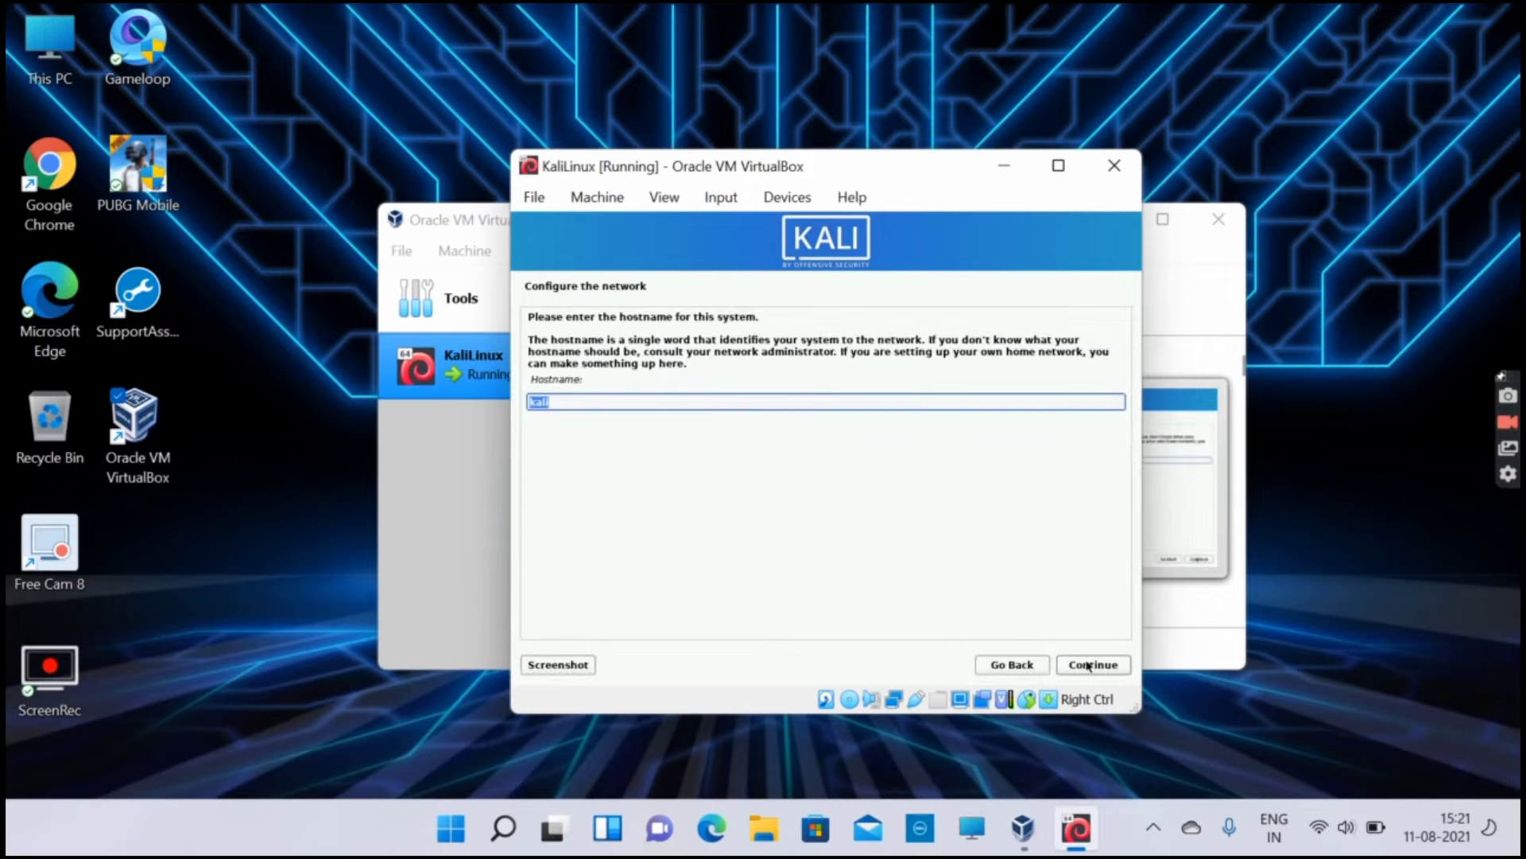
# - Set the hostname to ringbellgamers and leave the domain name blank
pyautogui.write('ringbellgamers')
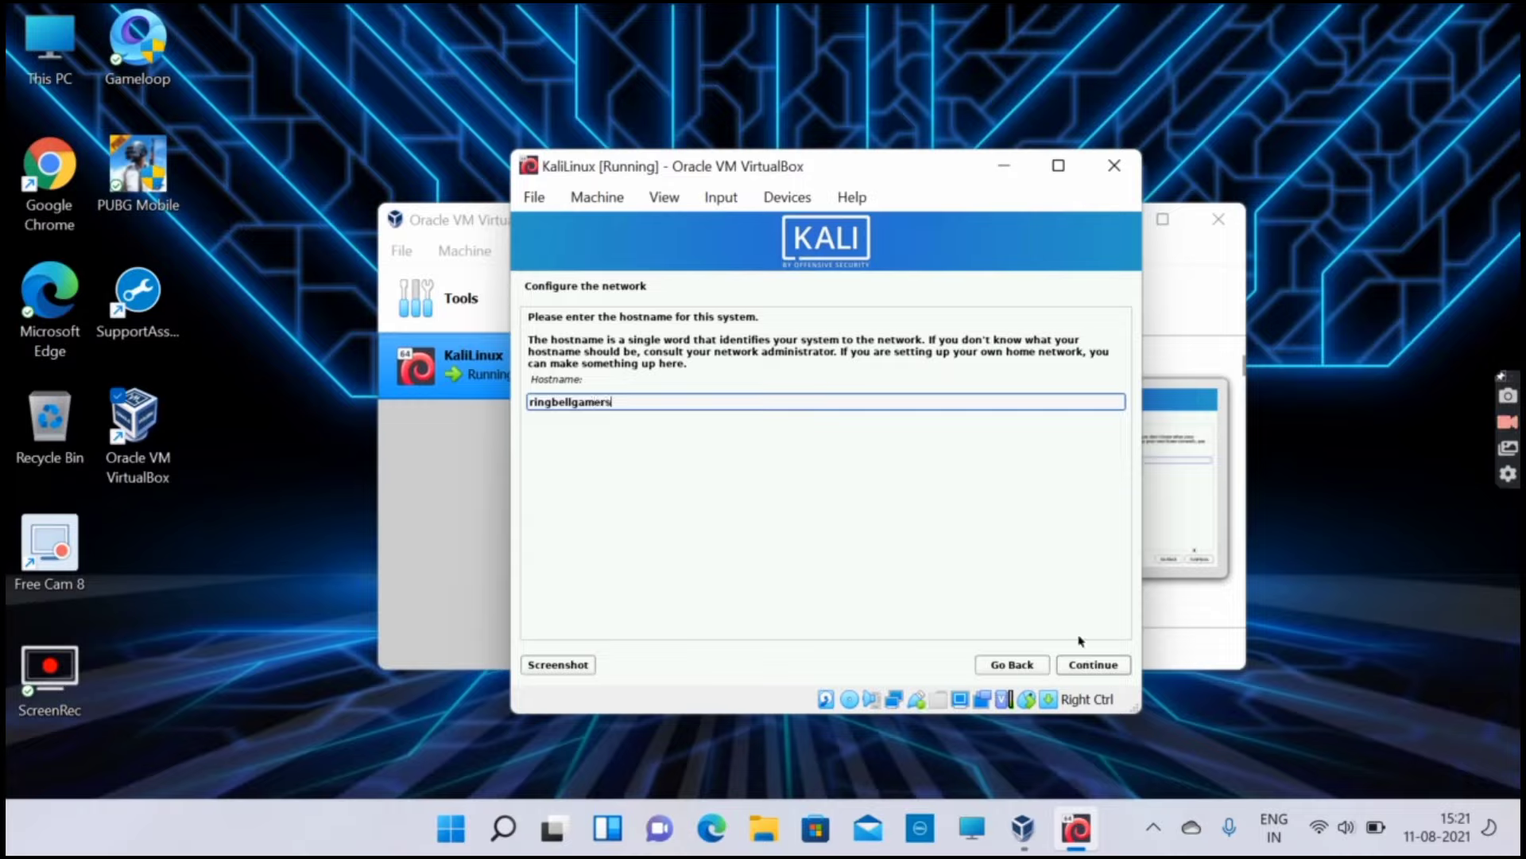
pyautogui.click(1087, 668)
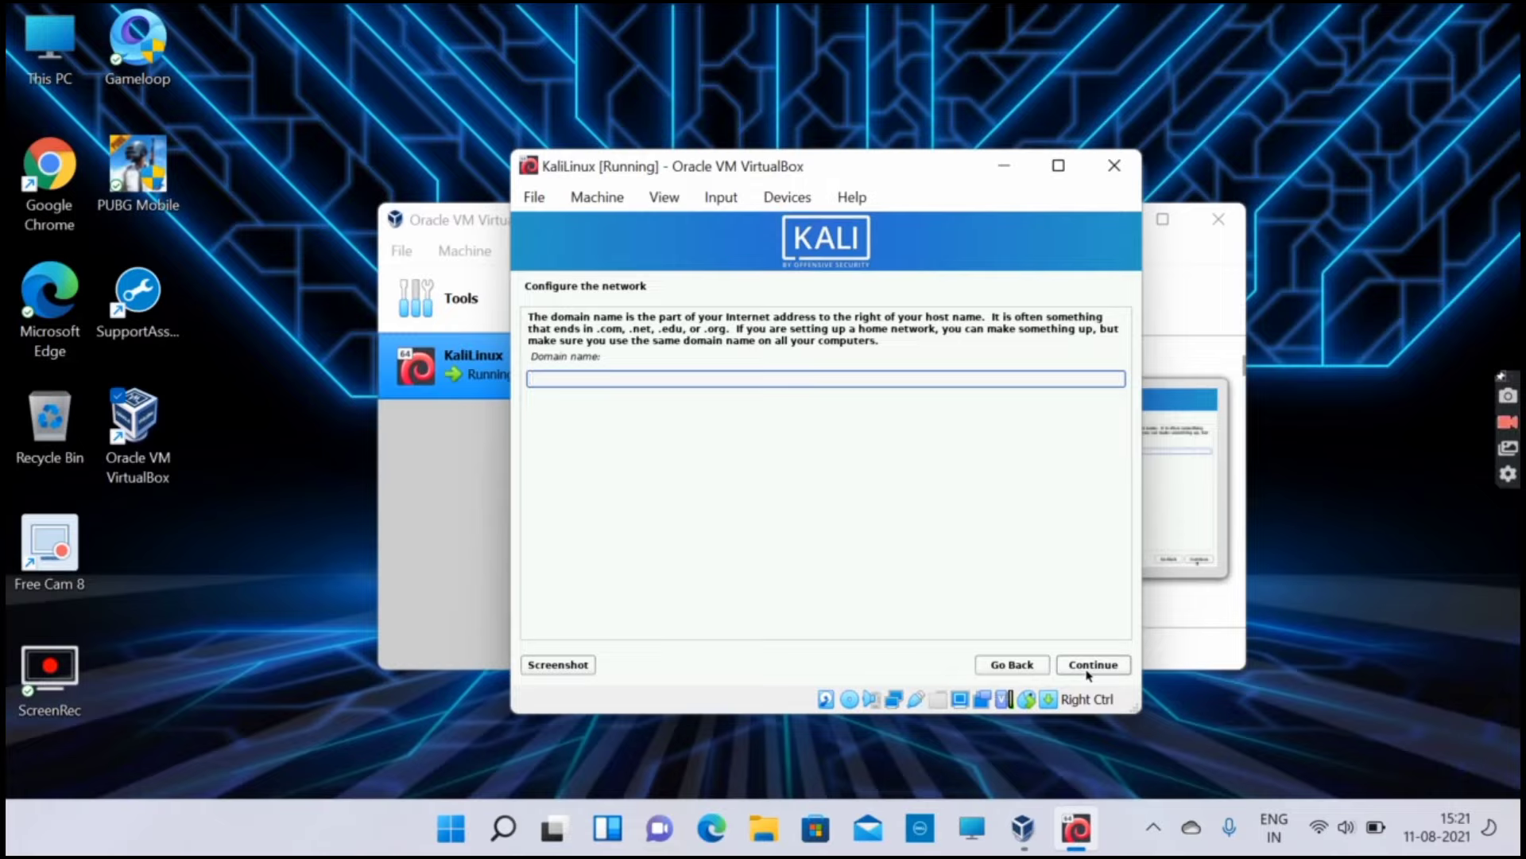
pyautogui.click(1087, 662)
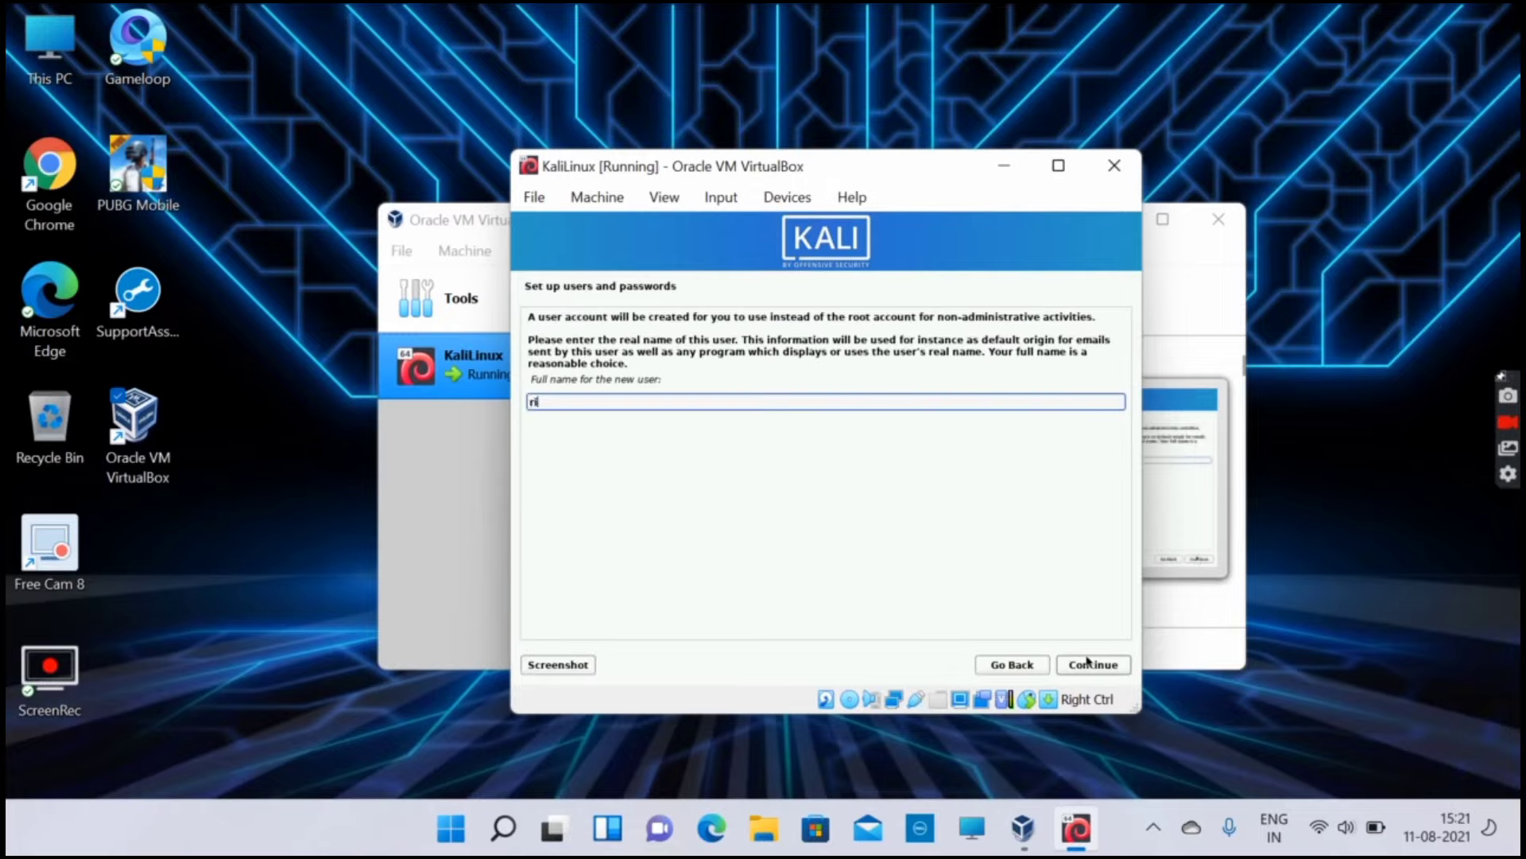
# - Enter the new user's full name and accept the suggested account username
pyautogui.write('ringbellgamers')
pyautogui.click(1073, 671)
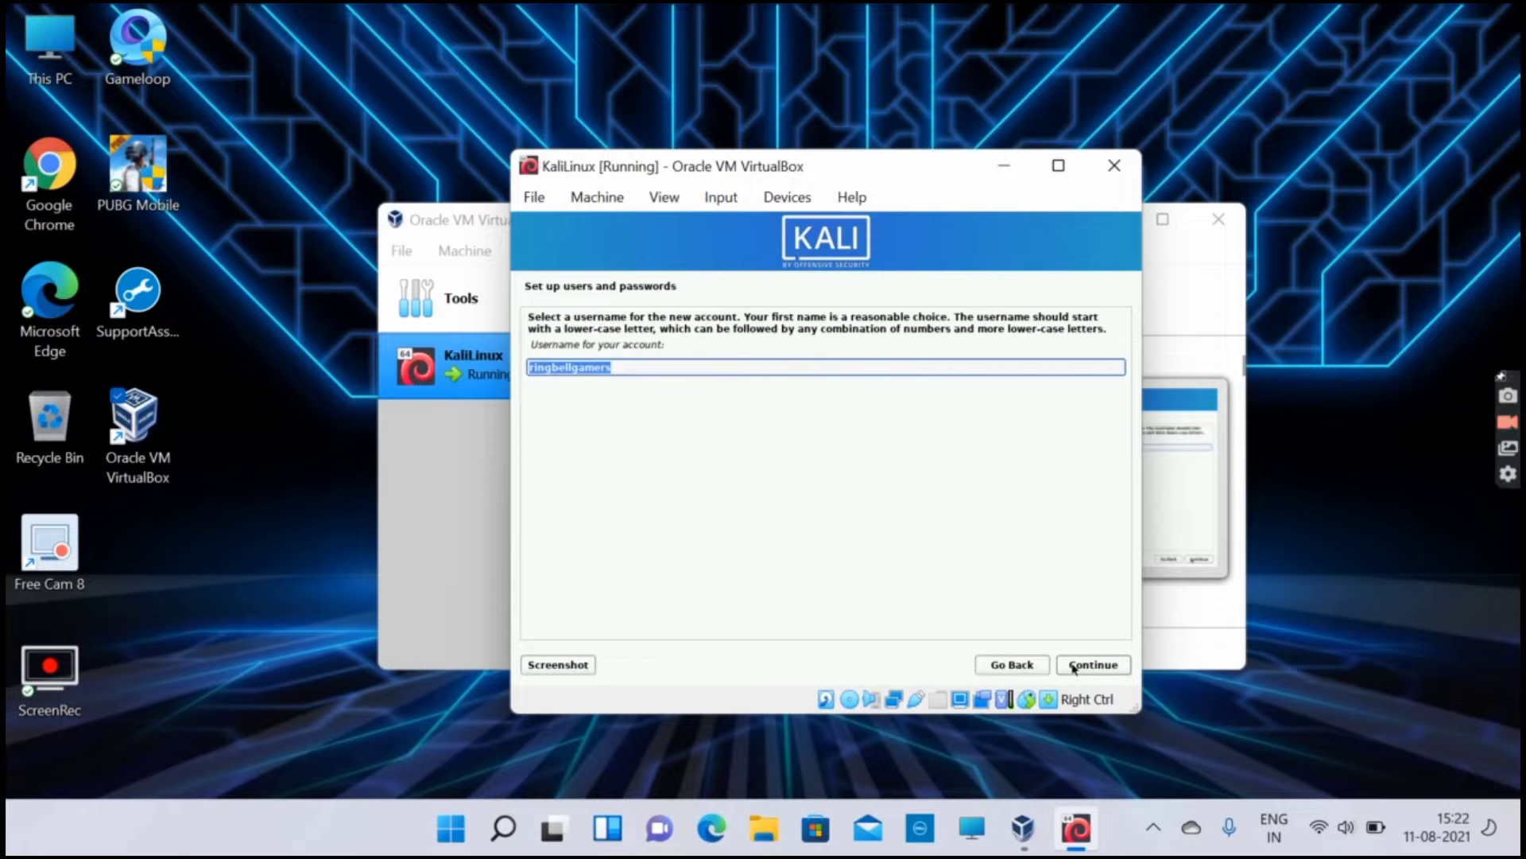
pyautogui.click(1074, 668)
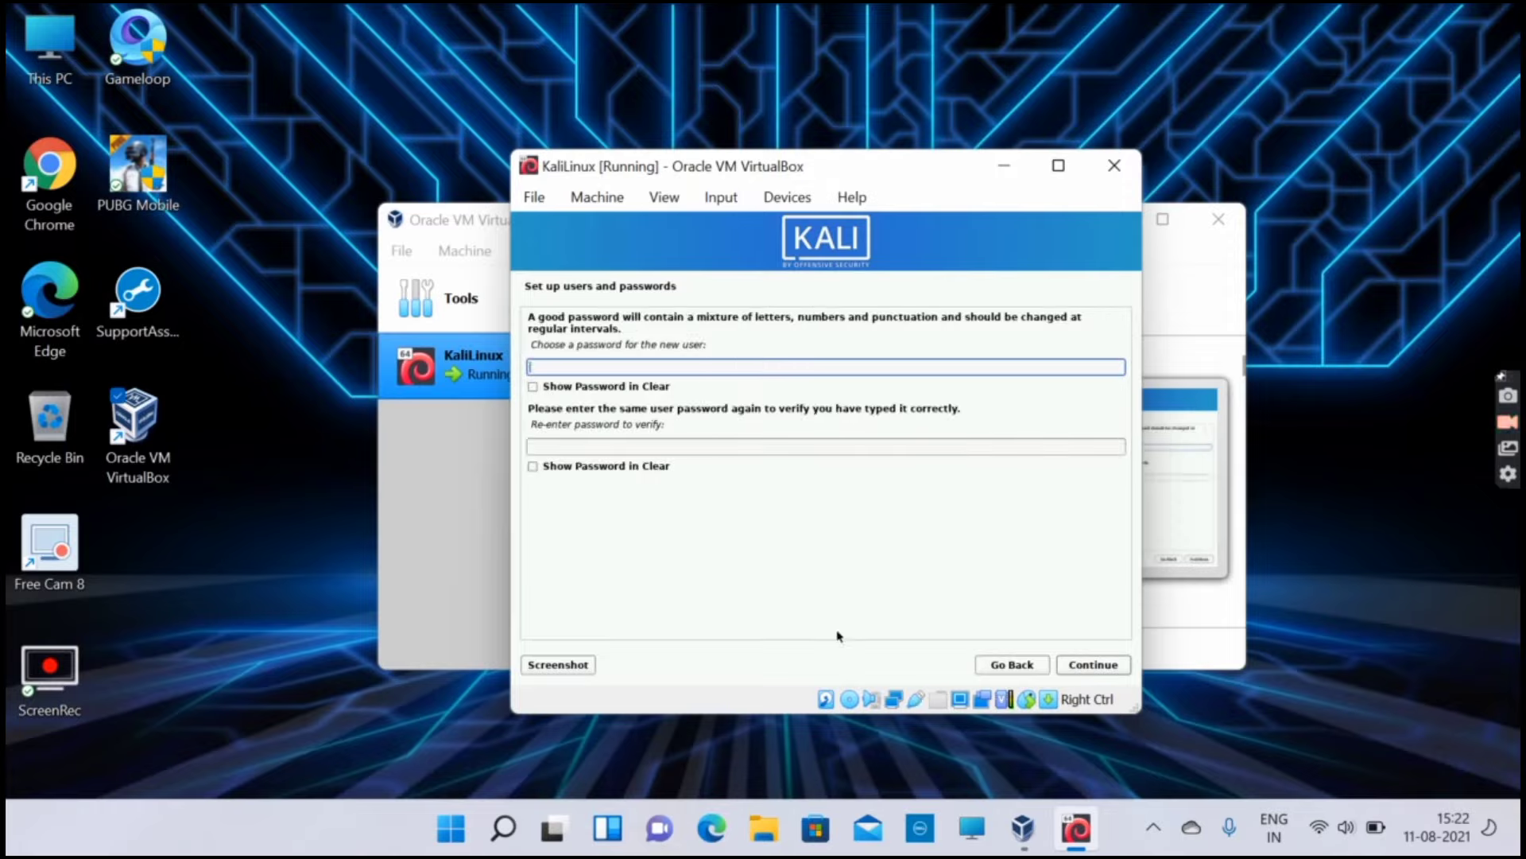
# - Enter and verify the new user's password, and continue to disk partitioning
pyautogui.write('••••••')
pyautogui.click(777, 448)
pyautogui.write('•')
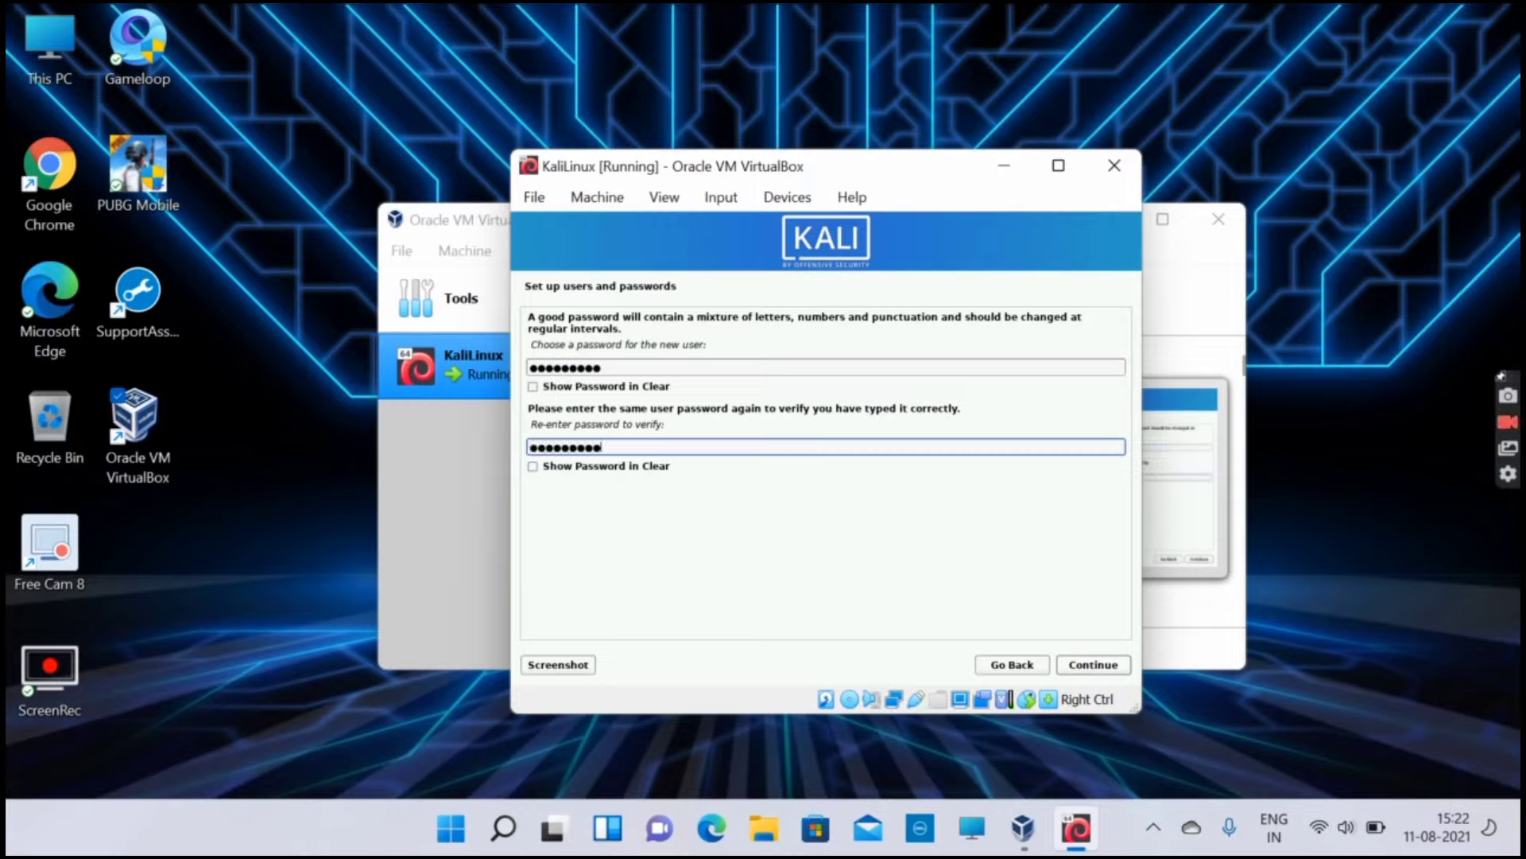
pyautogui.click(1099, 666)
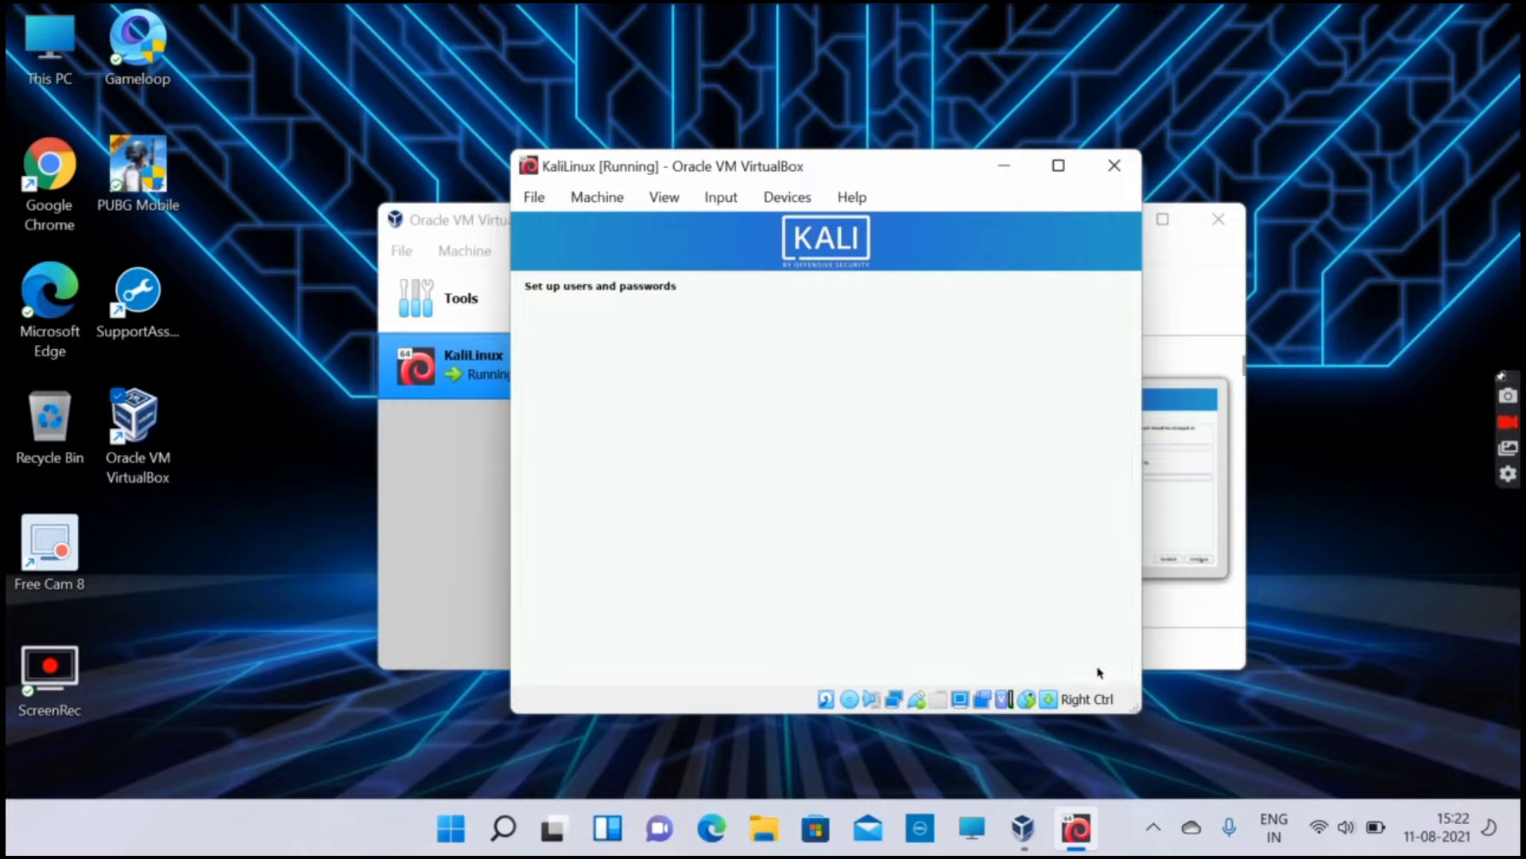
pyautogui.click(1099, 666)
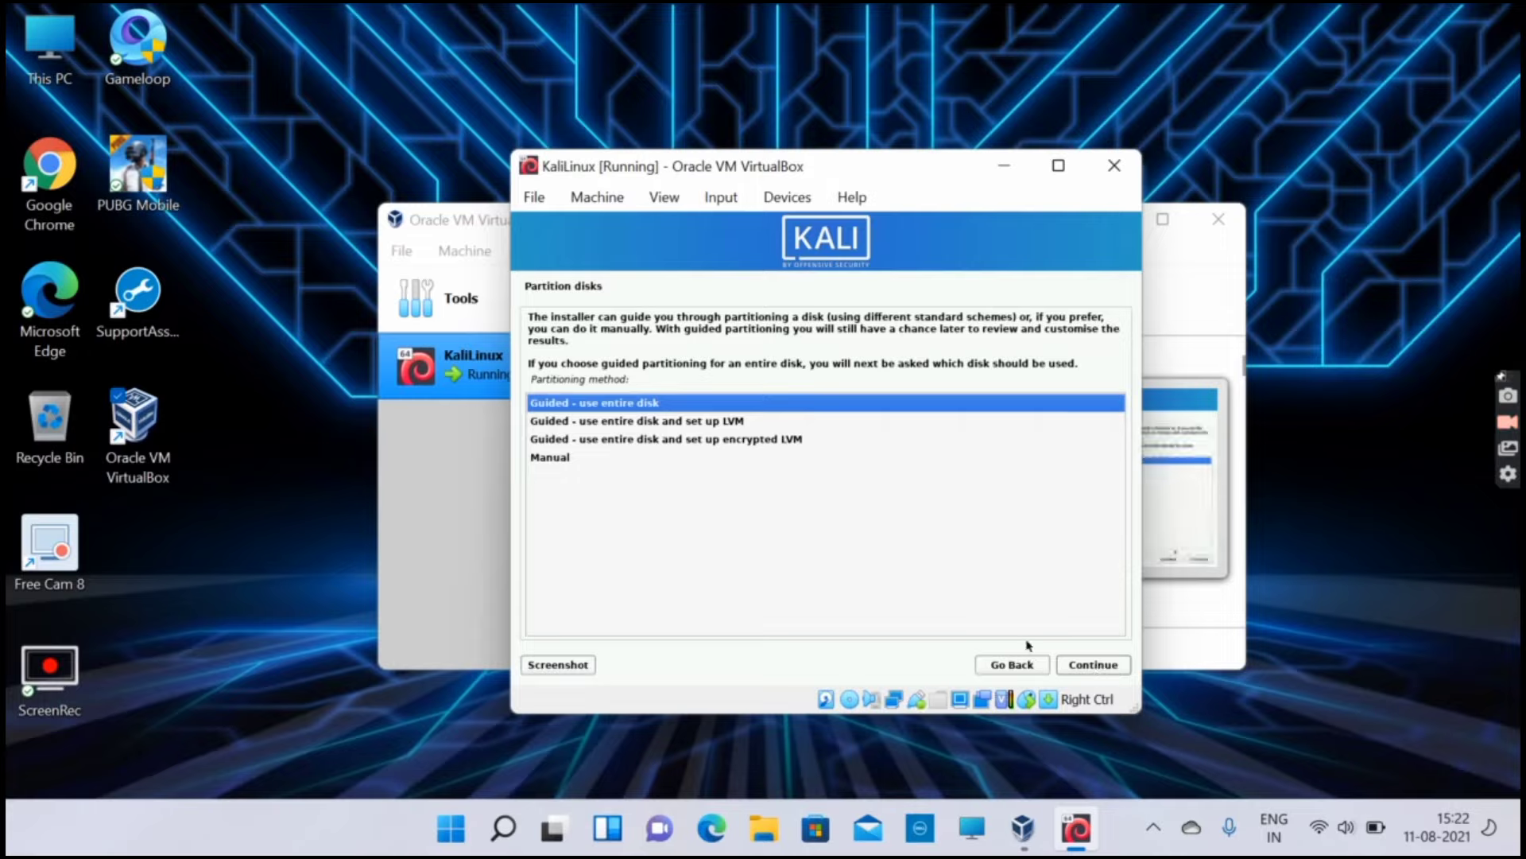
# - Partition the whole sda virtual disk with the guided entire-disk method and write the changes to disk
pyautogui.click(1095, 672)
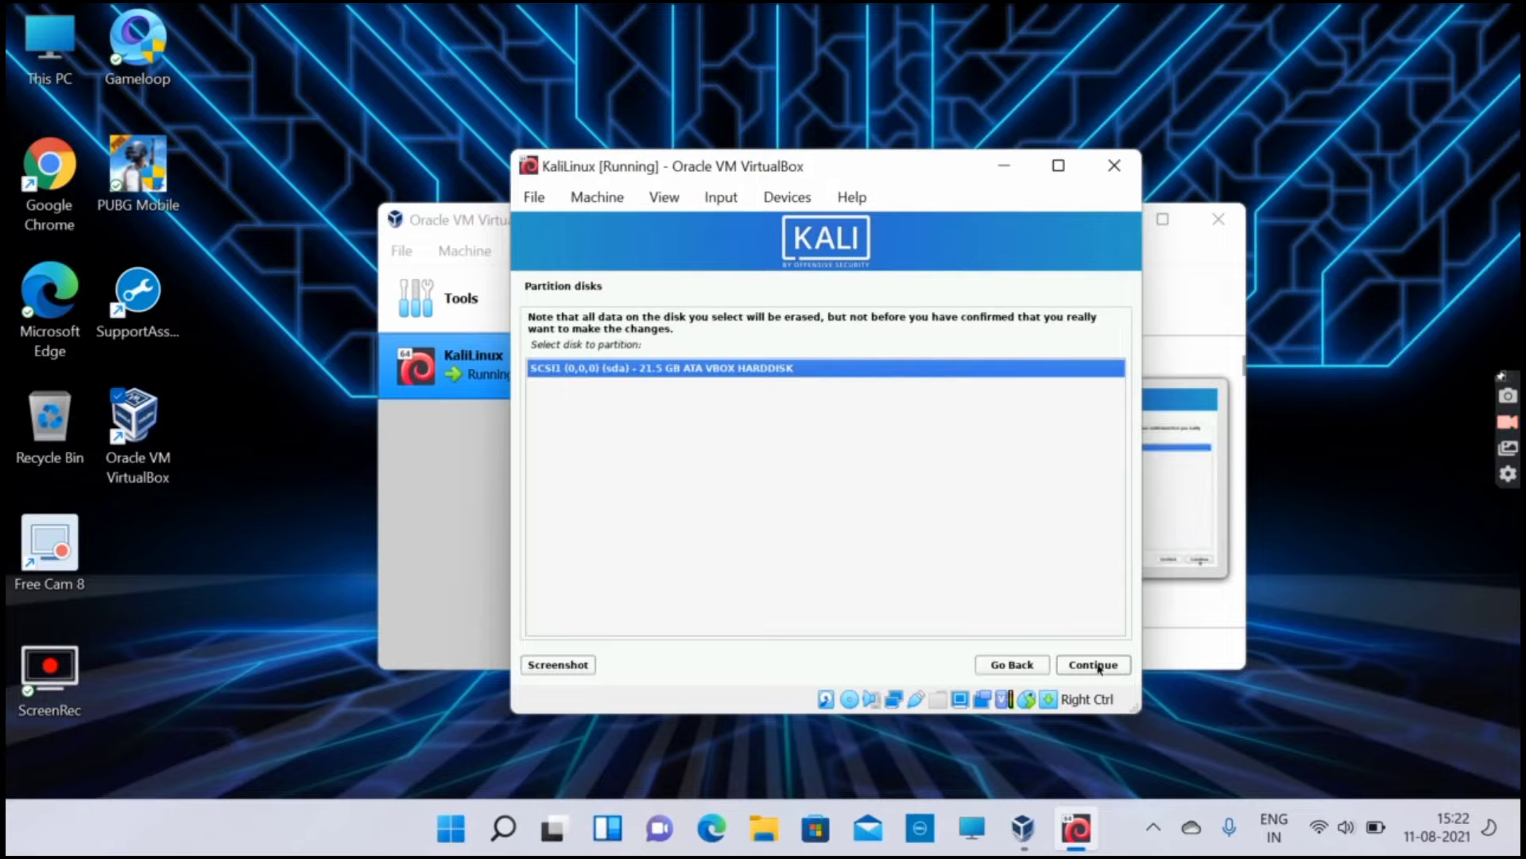
pyautogui.click(1100, 669)
pyautogui.click(1100, 668)
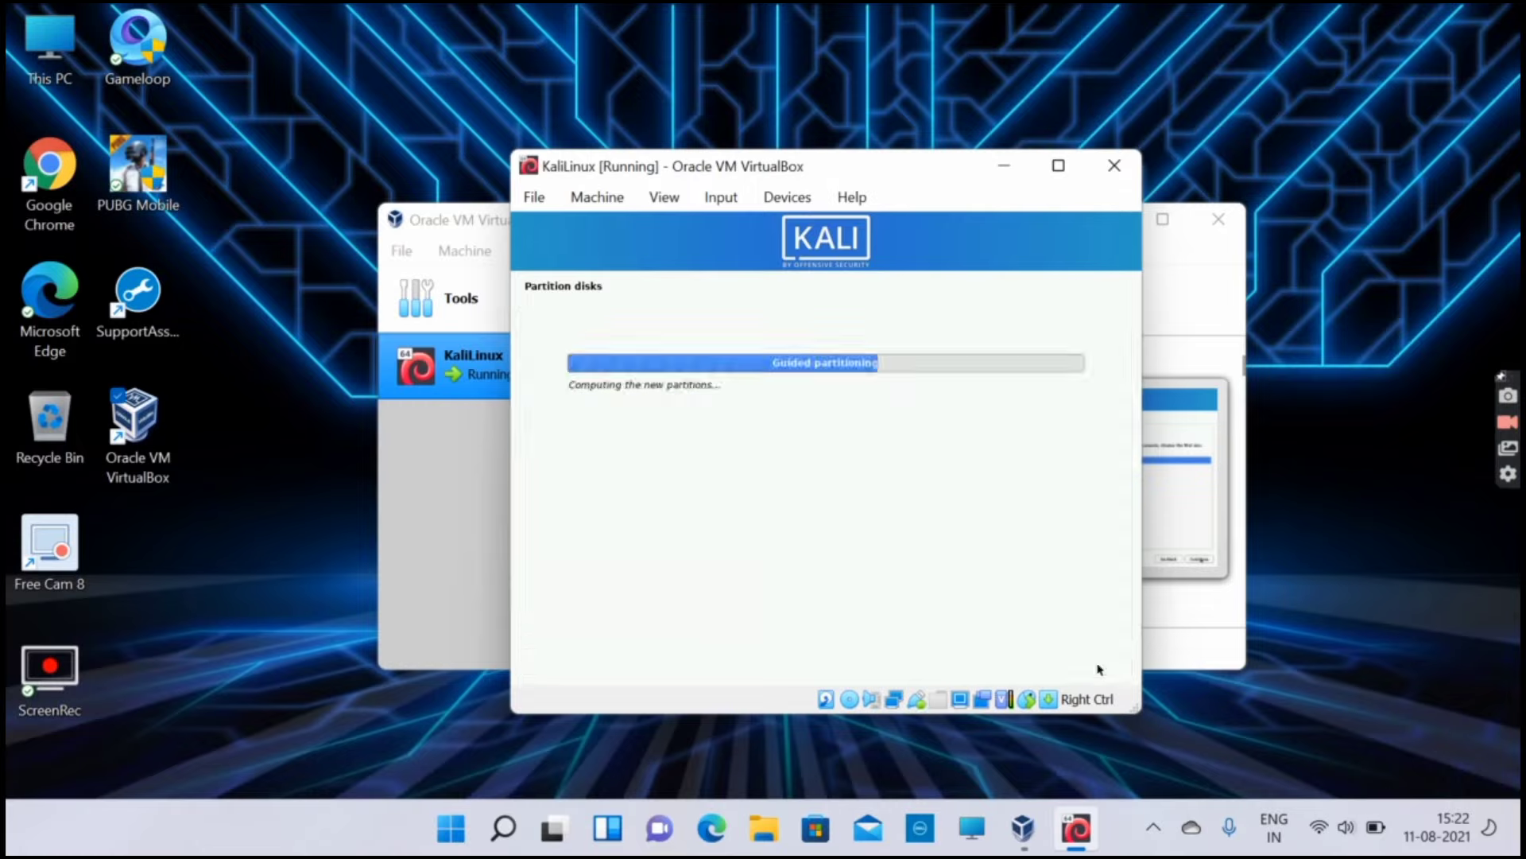
pyautogui.click(1099, 668)
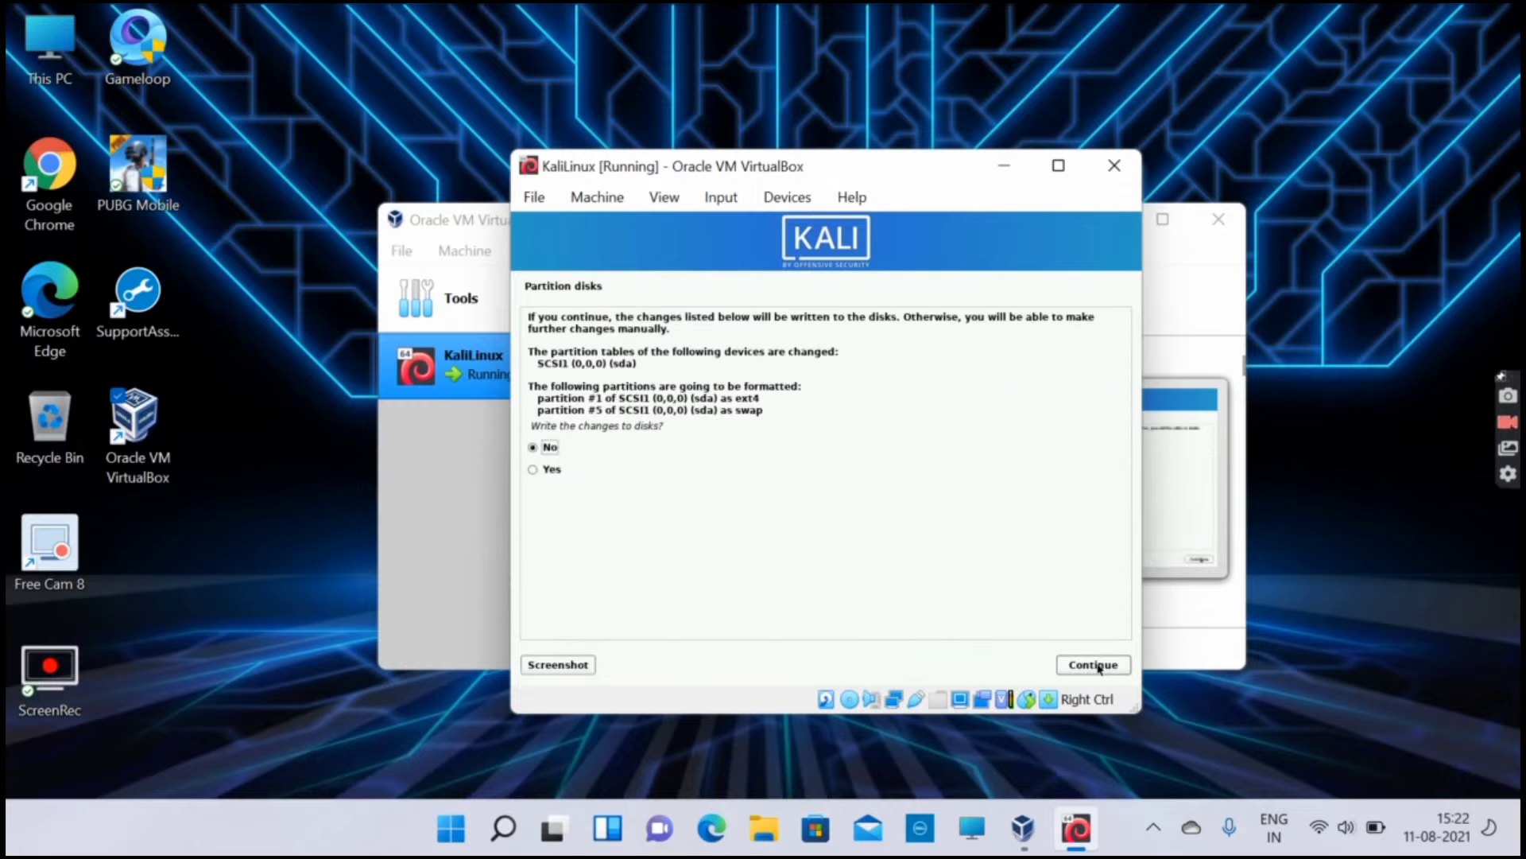
pyautogui.click(535, 470)
pyautogui.click(1109, 666)
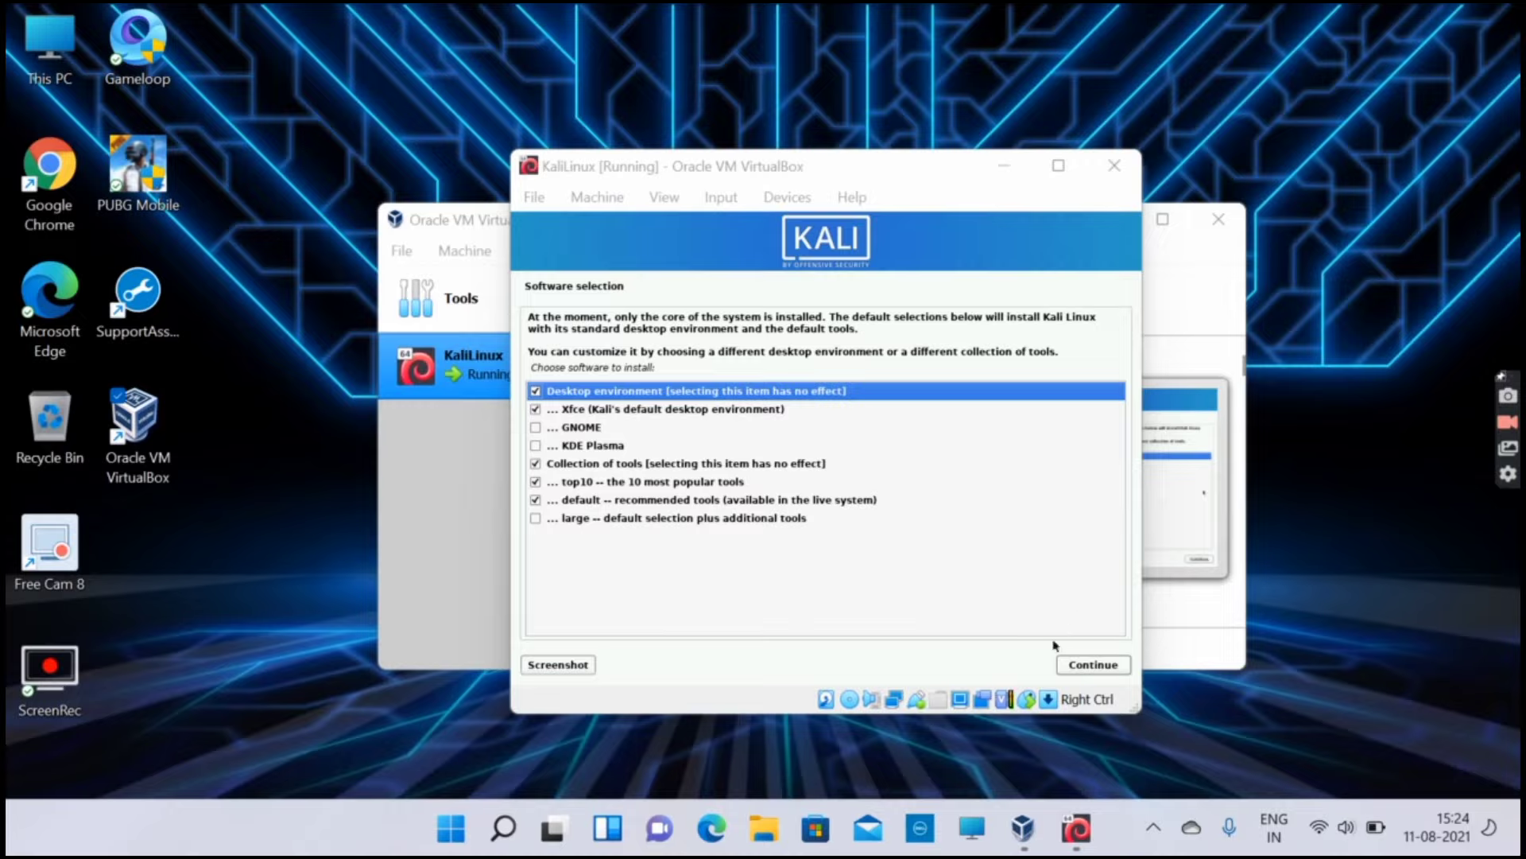
# - Accept the default software selection with Xfce, top10 and default tools, and agree to install GRUB to the primary drive
pyautogui.click(1093, 666)
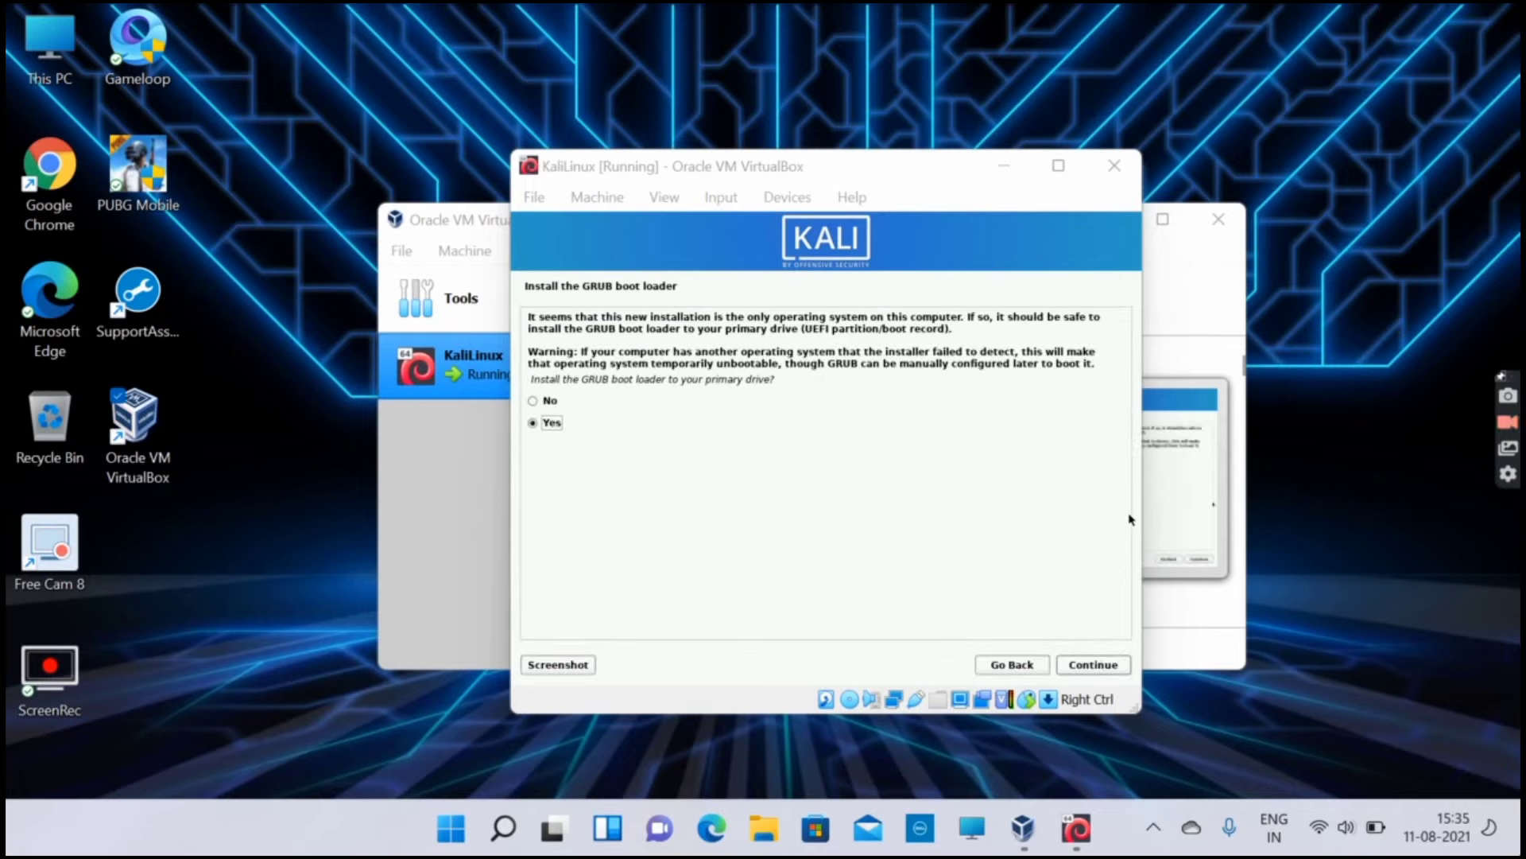
pyautogui.click(732, 483)
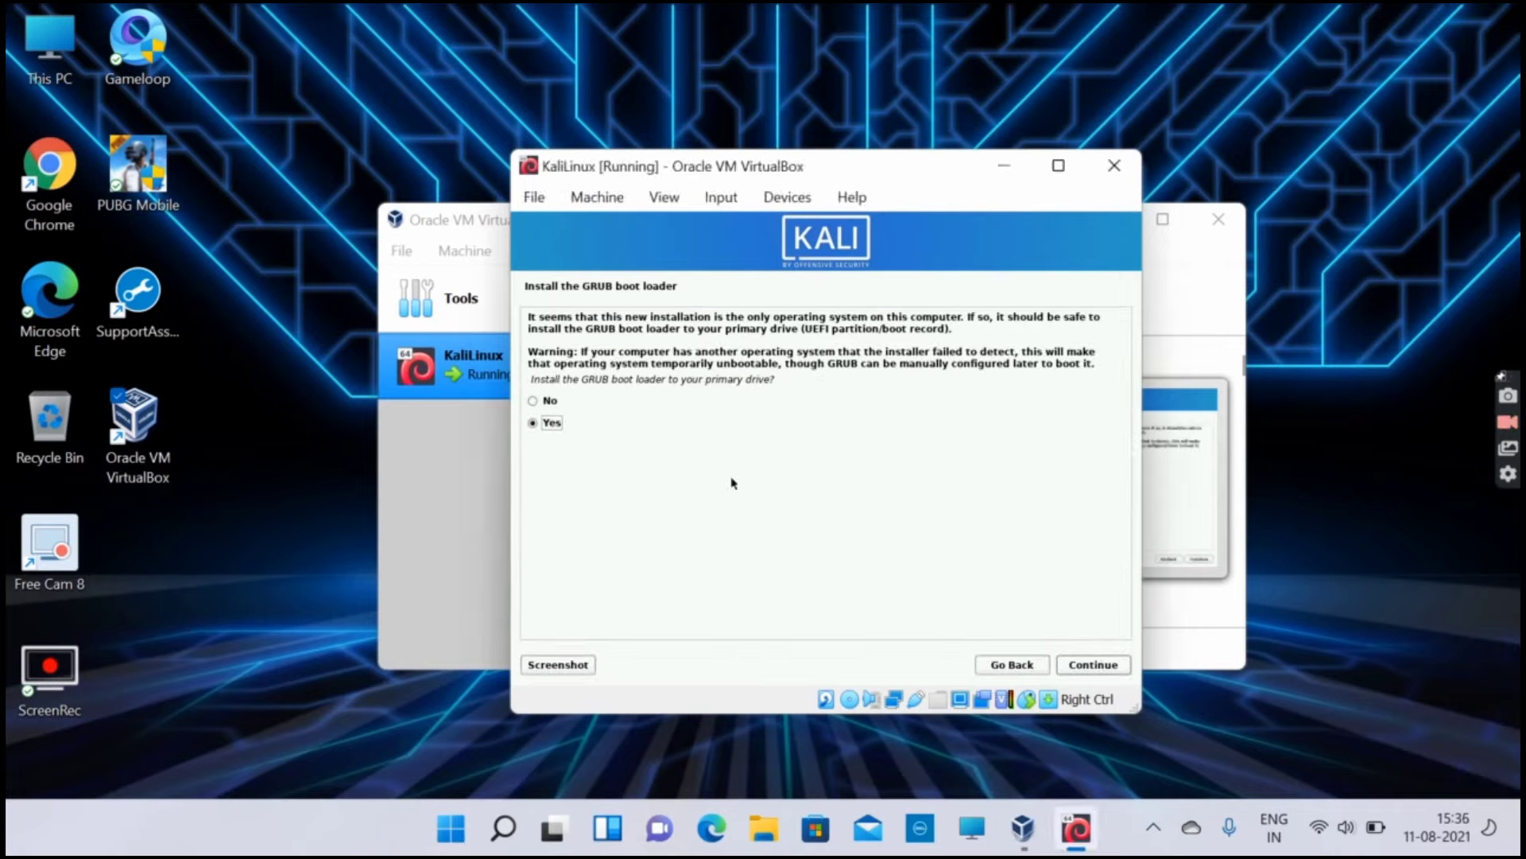
pyautogui.click(1089, 670)
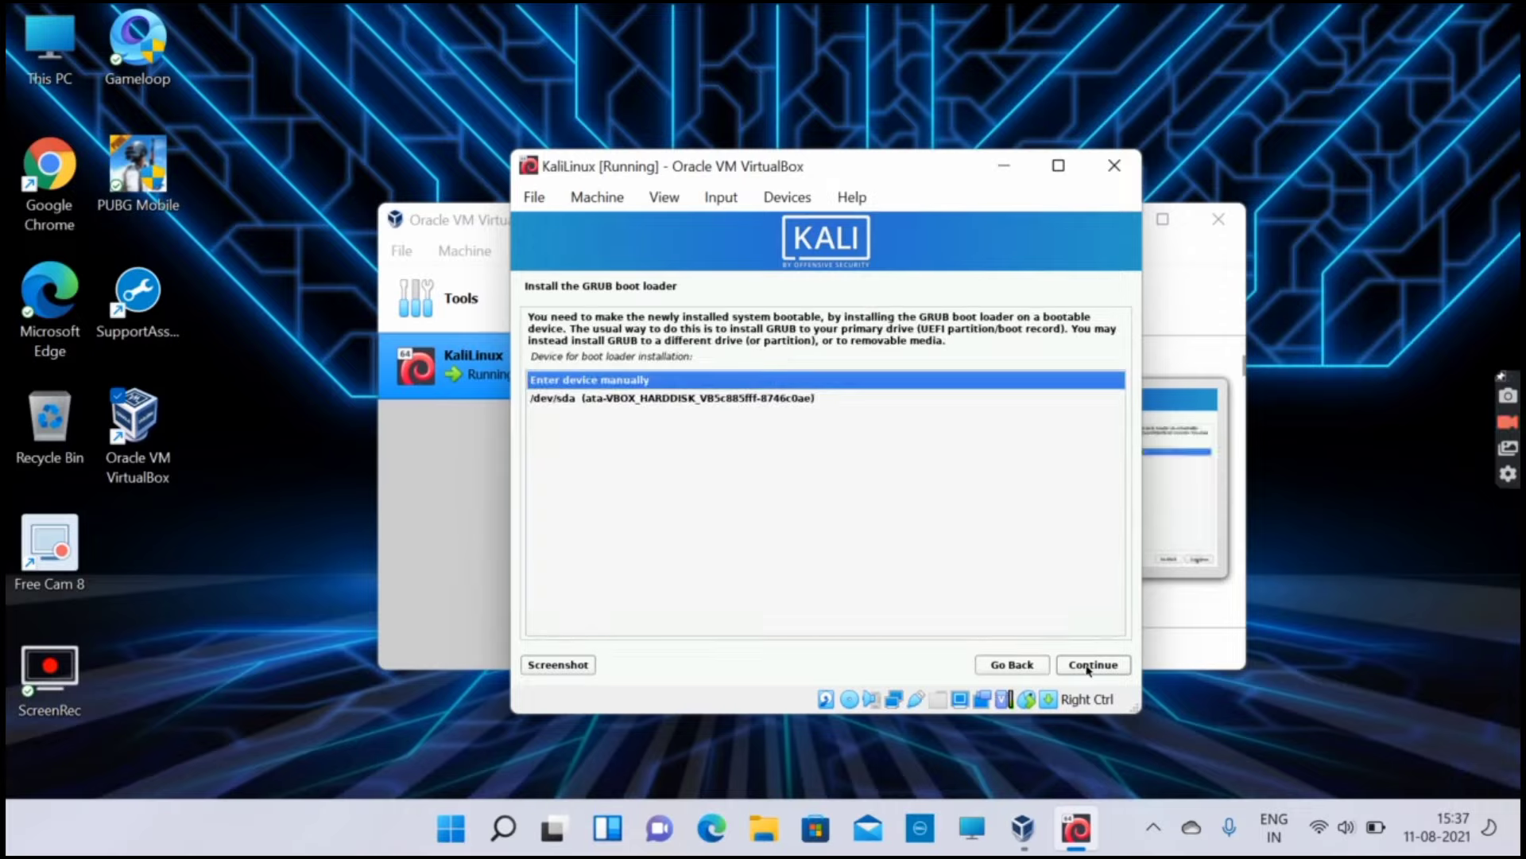
pyautogui.click(1090, 669)
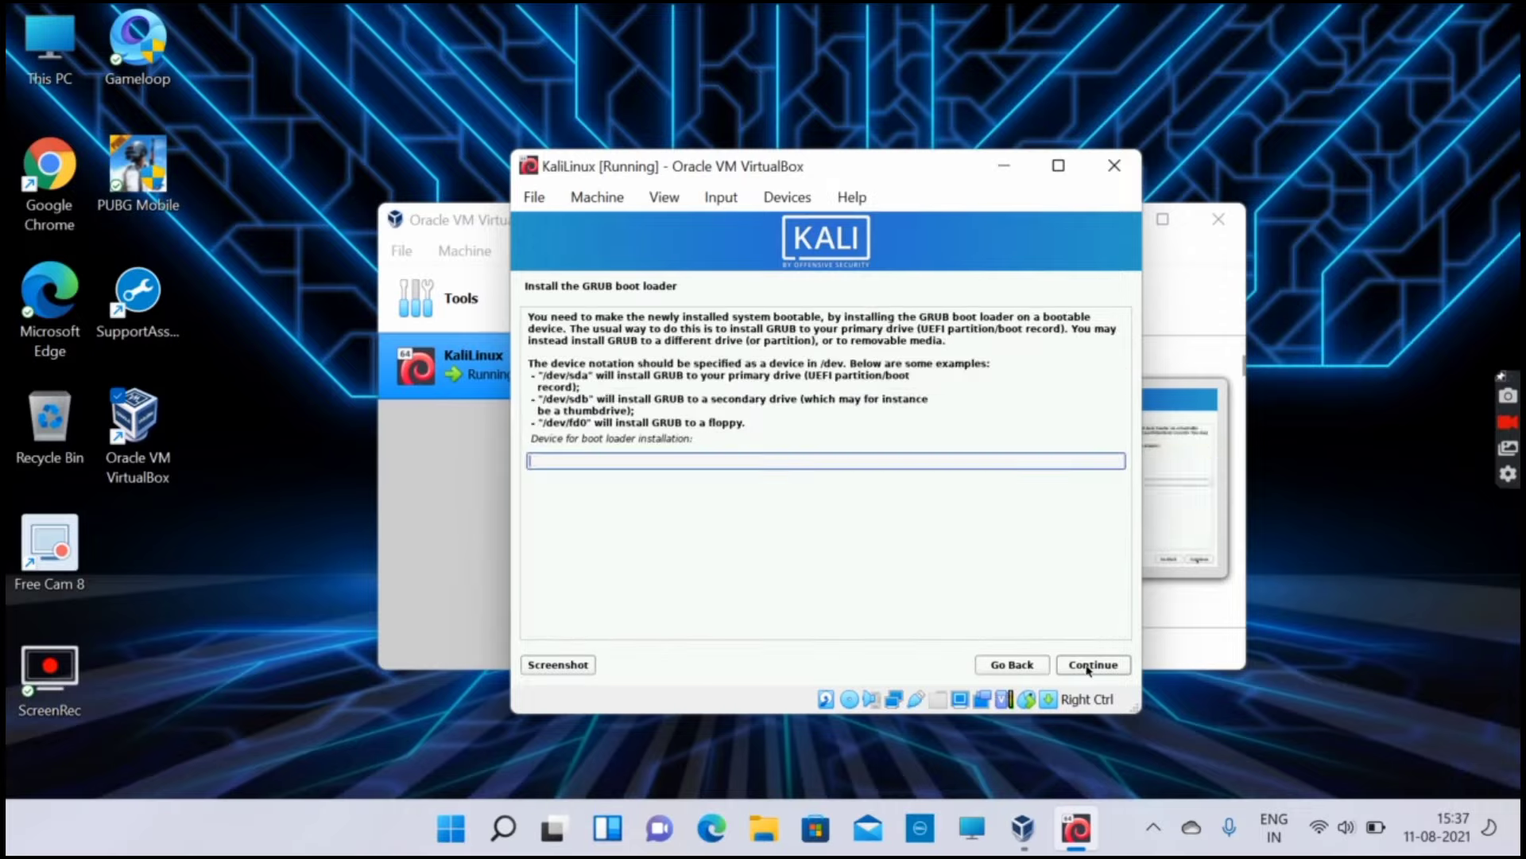
pyautogui.click(1089, 669)
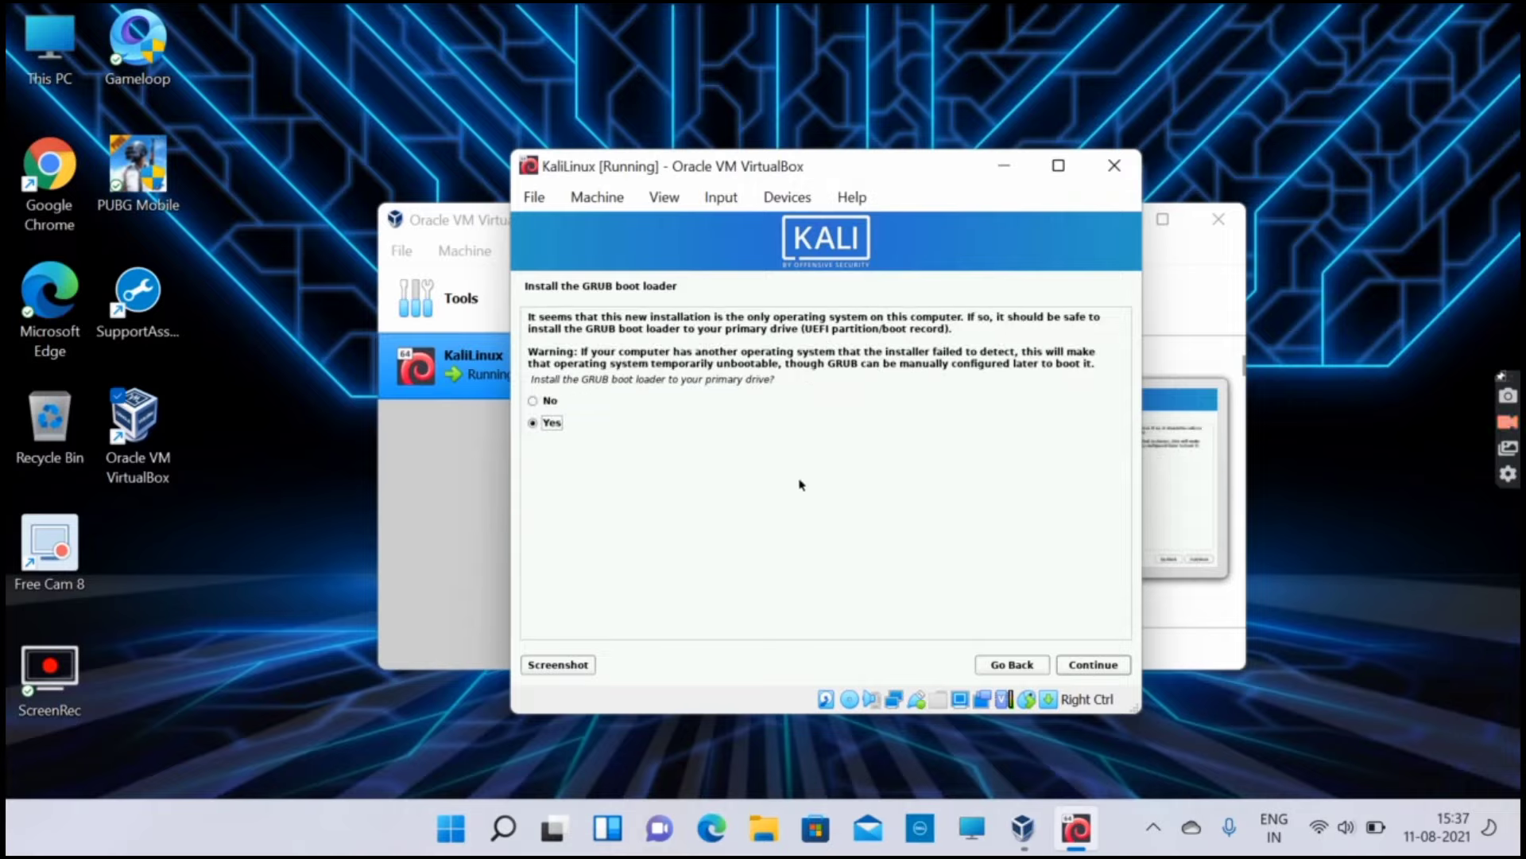
pyautogui.click(1110, 670)
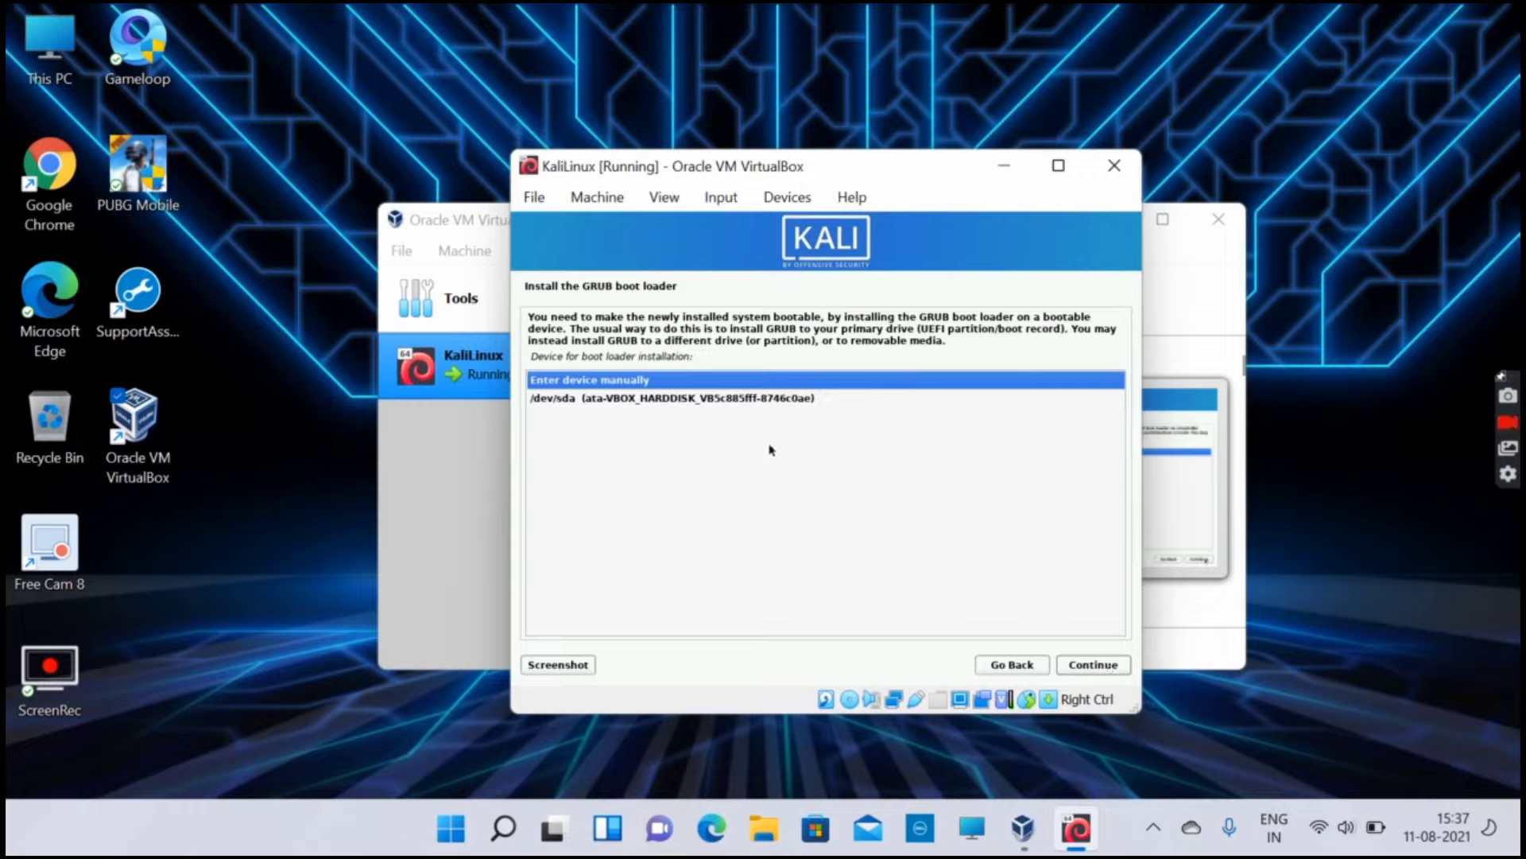
# - Install the GRUB boot loader on /dev/sda, then finish the installation and boot into the new Kali system
pyautogui.click(745, 398)
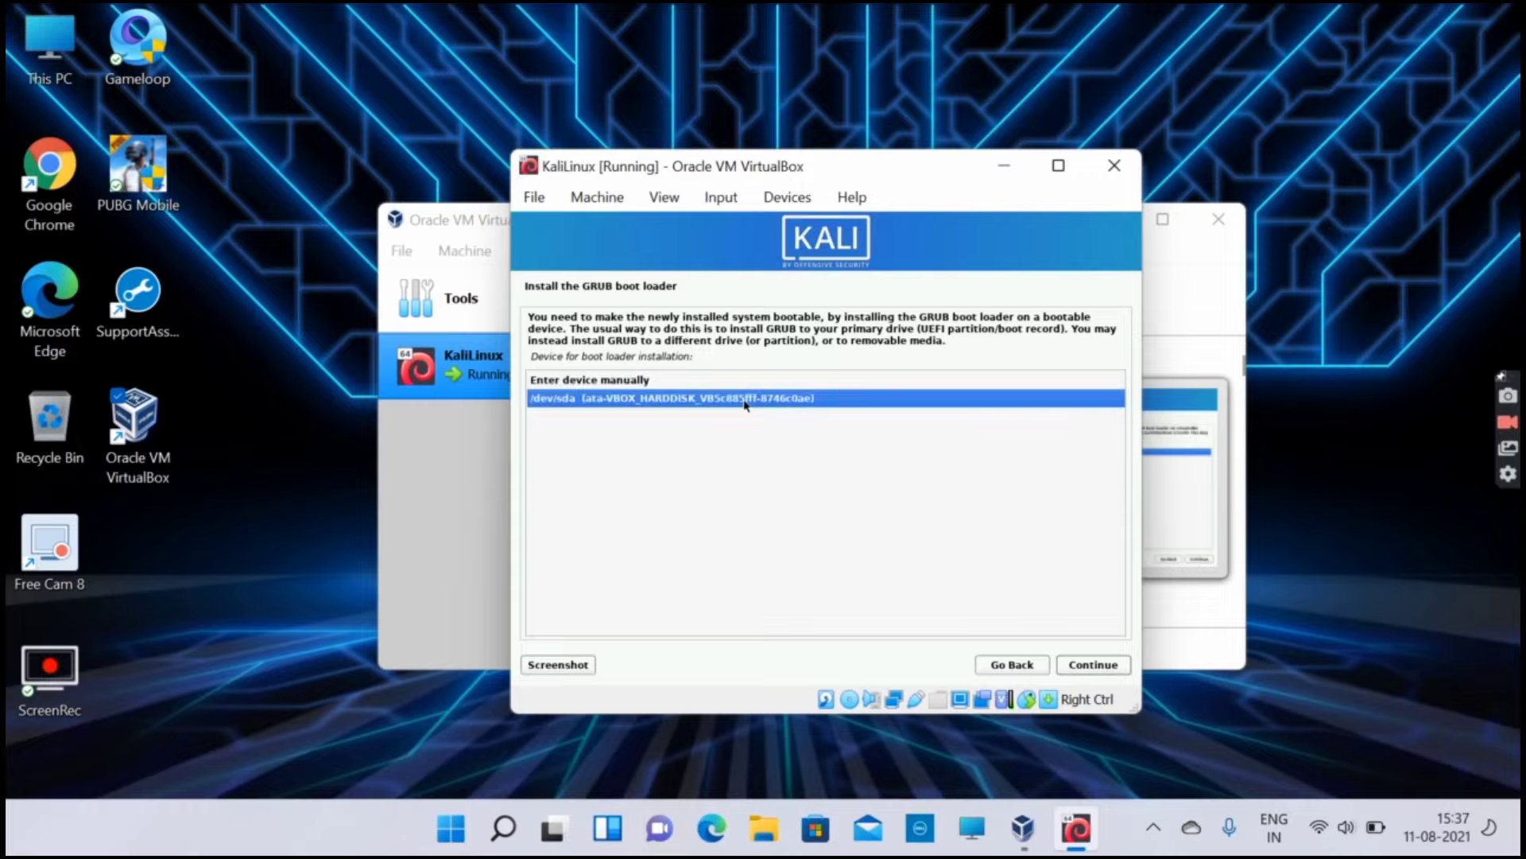
pyautogui.click(1108, 670)
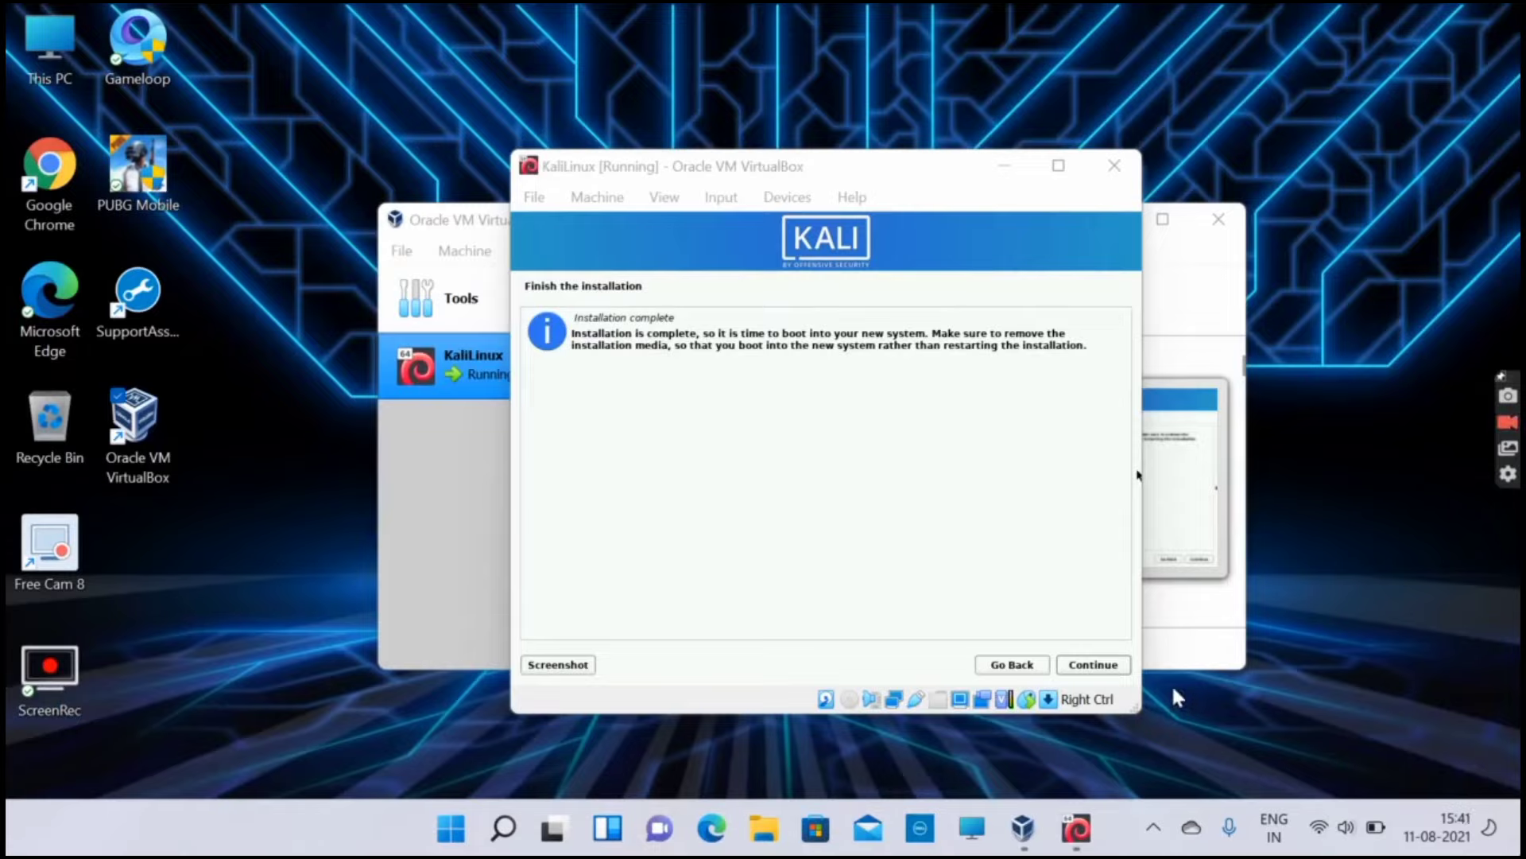
pyautogui.click(1105, 667)
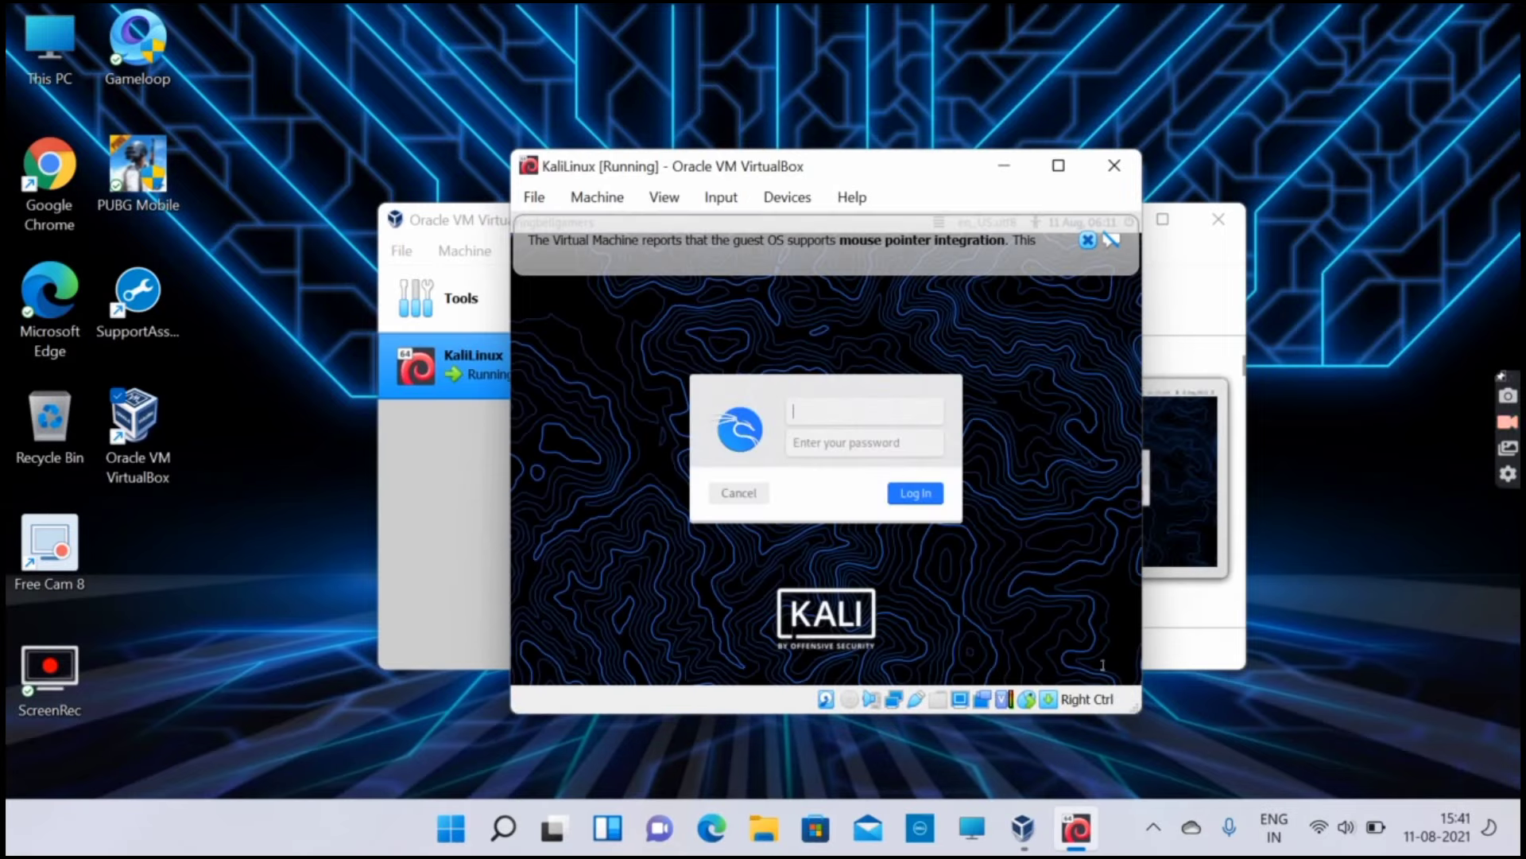
# - Log in to Kali Linux with the account username and password
pyautogui.write('ringbellgamers')
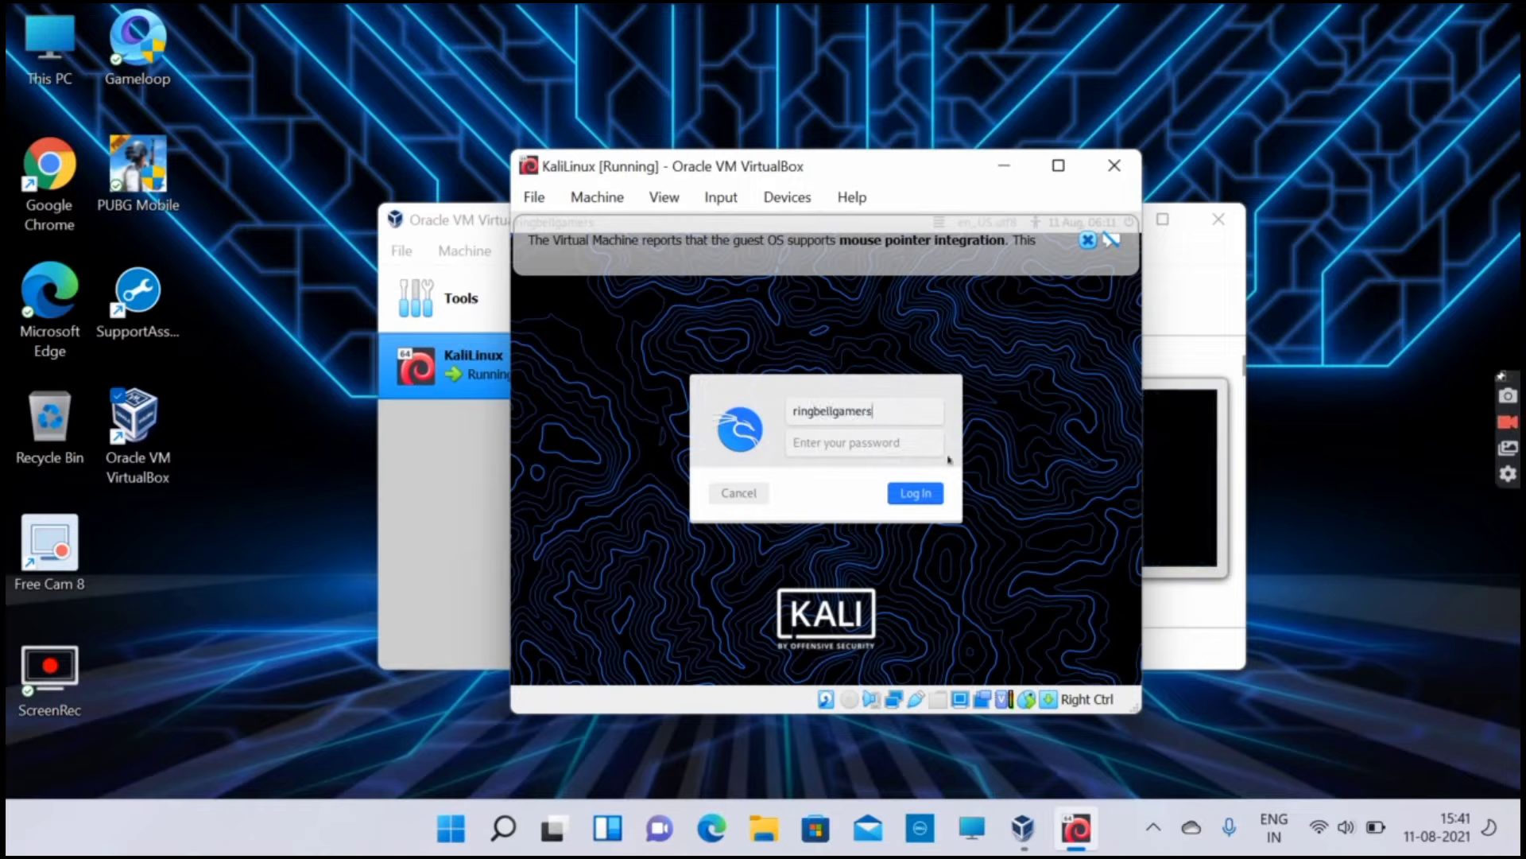
pyautogui.click(913, 445)
pyautogui.write('*********')
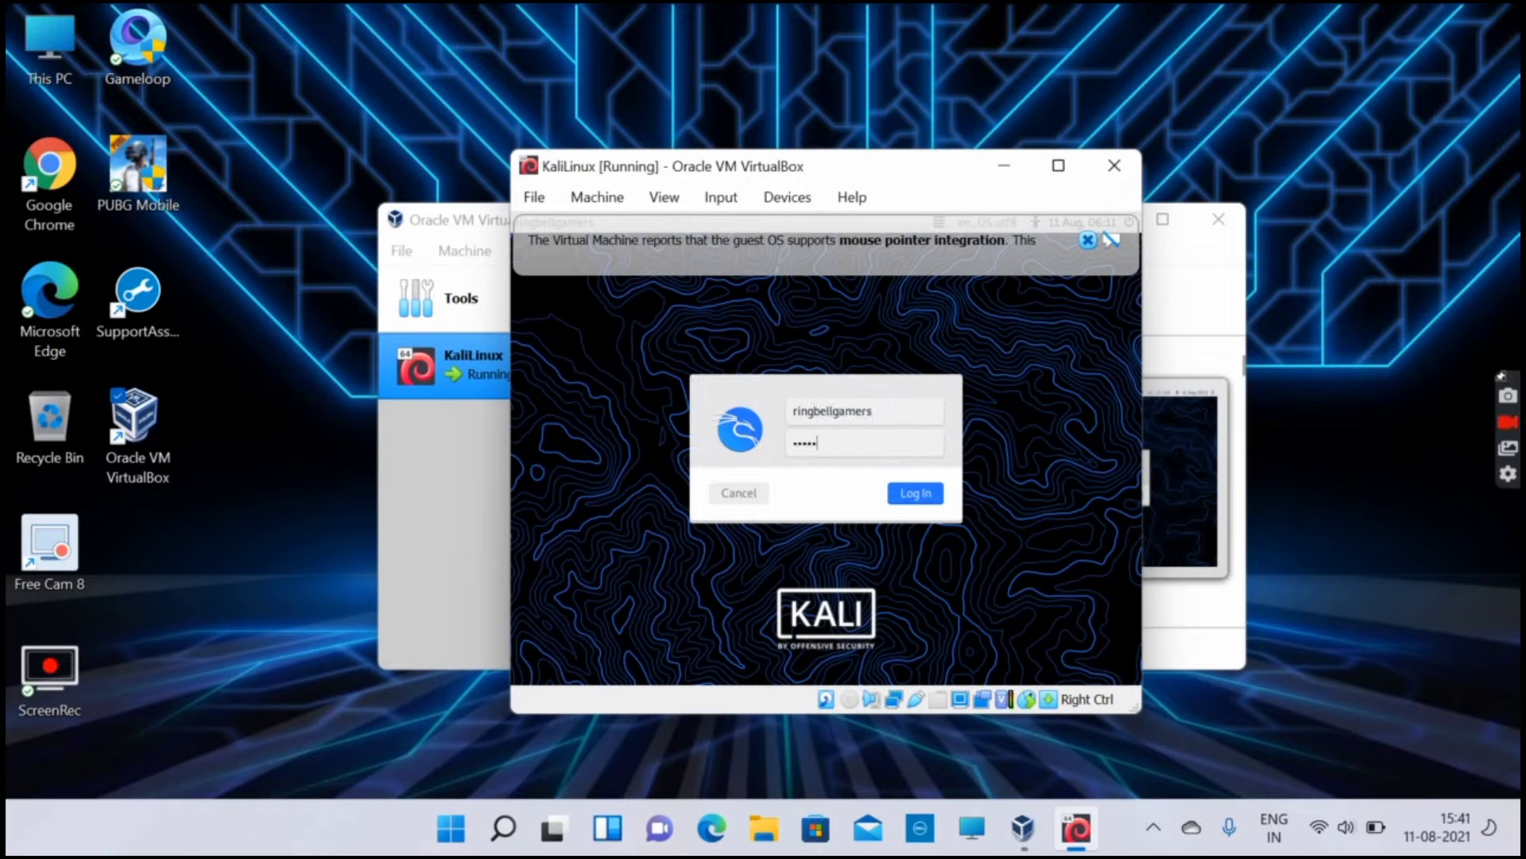
pyautogui.click(914, 499)
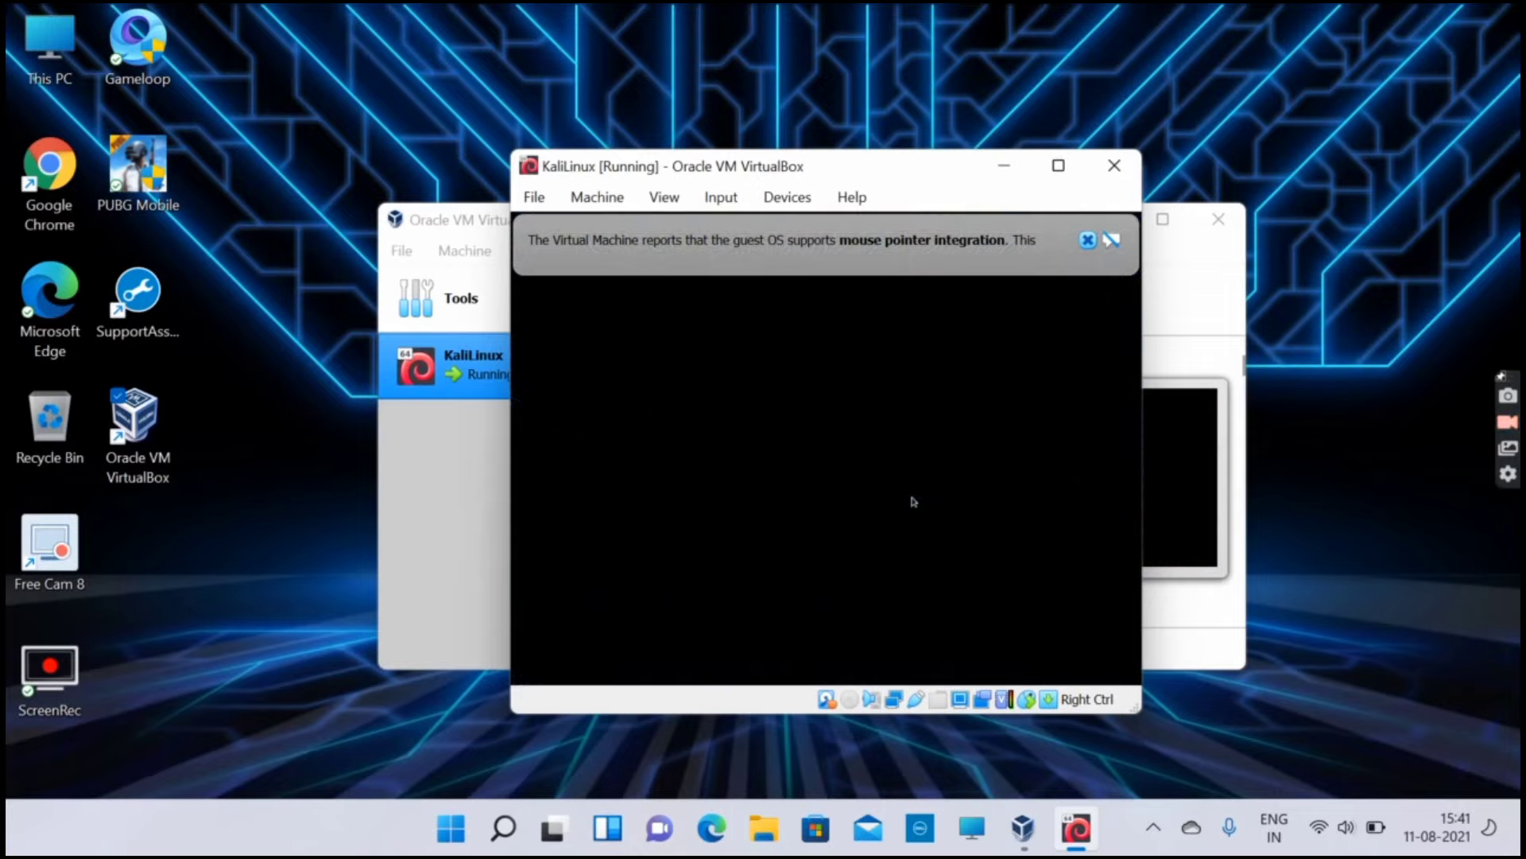
# - Dismiss the mouse pointer integration notice and maximize the KaliLinux virtual machine window
pyautogui.click(1088, 240)
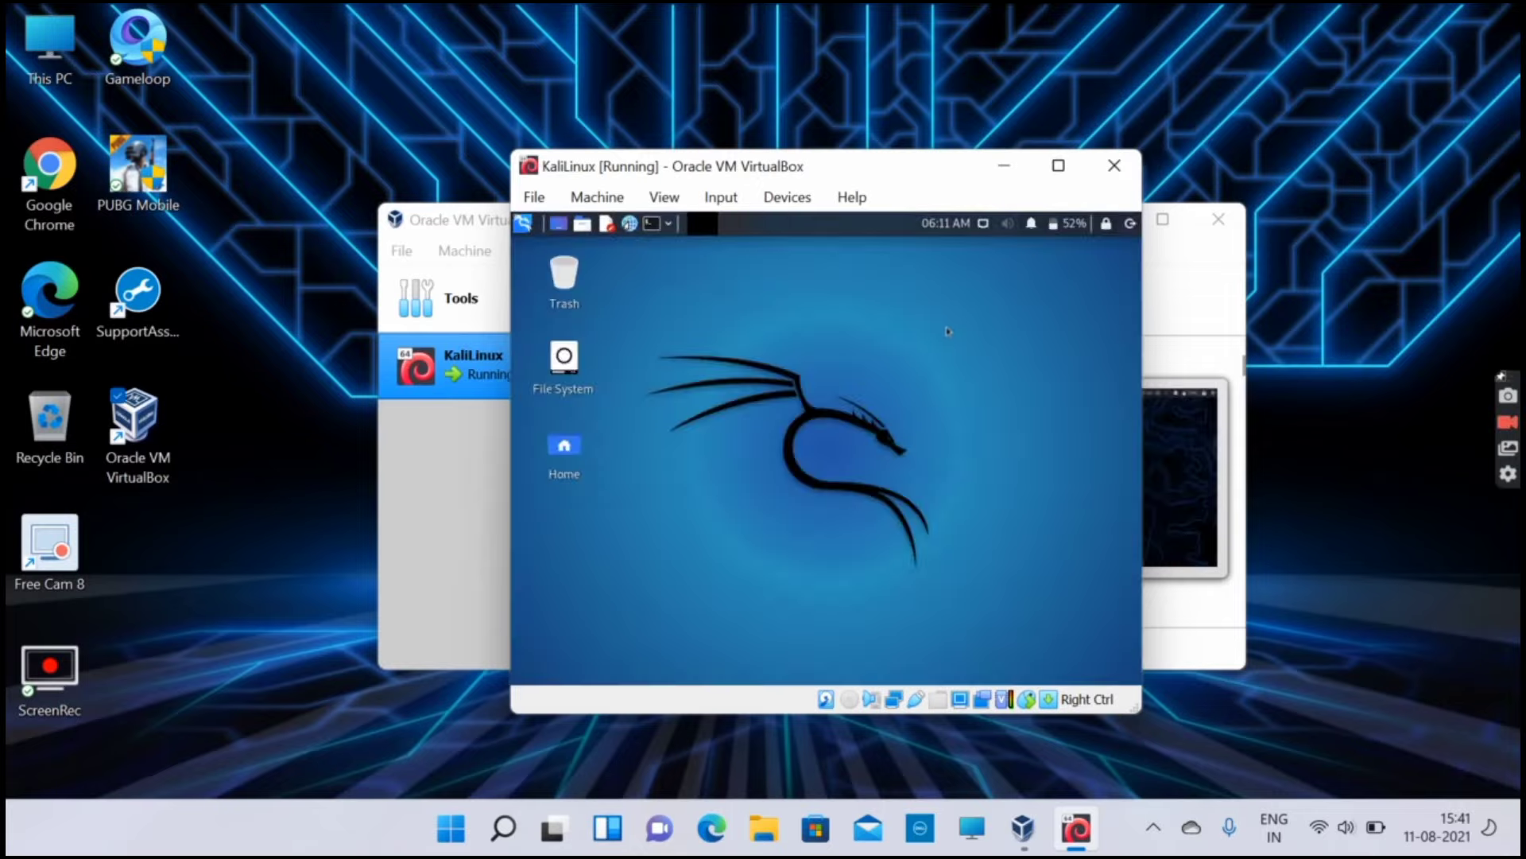
pyautogui.click(1058, 165)
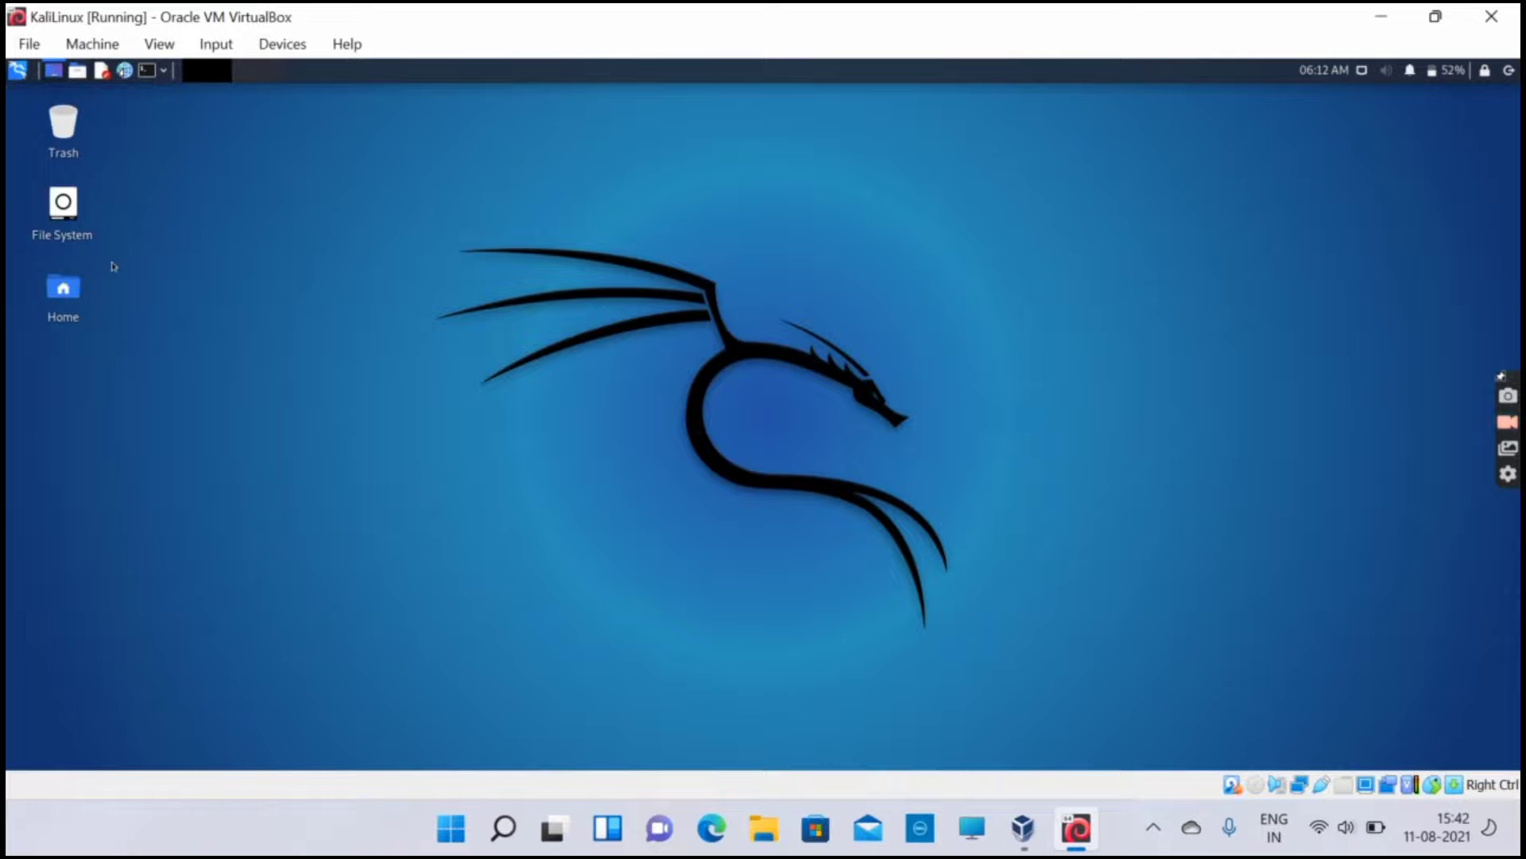
# - Look through the Home folder in the file manager, briefly maximized, and close it
pyautogui.doubleClick(65, 291)
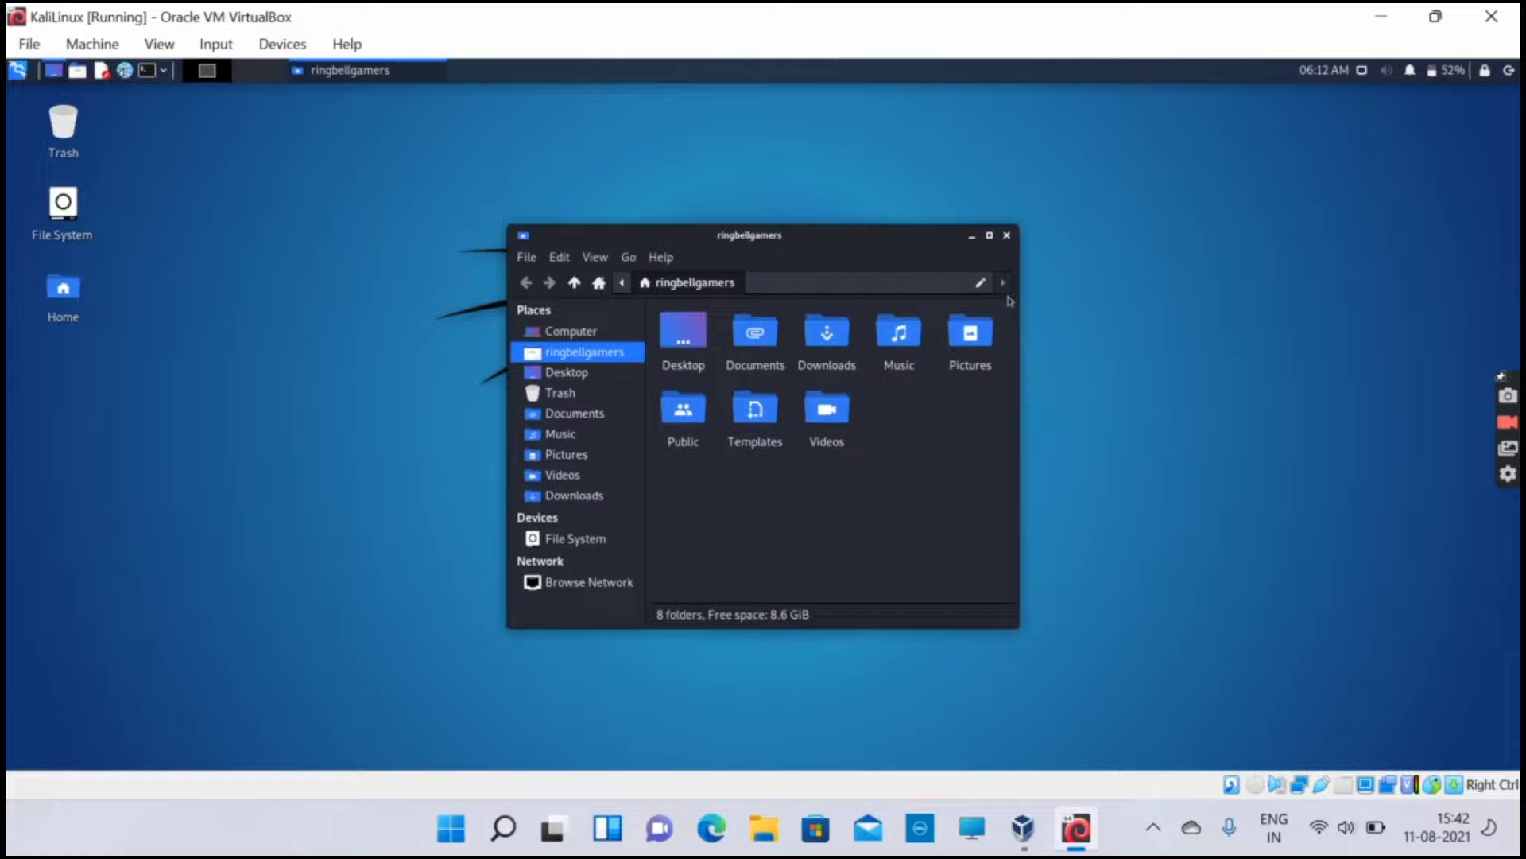
pyautogui.click(990, 236)
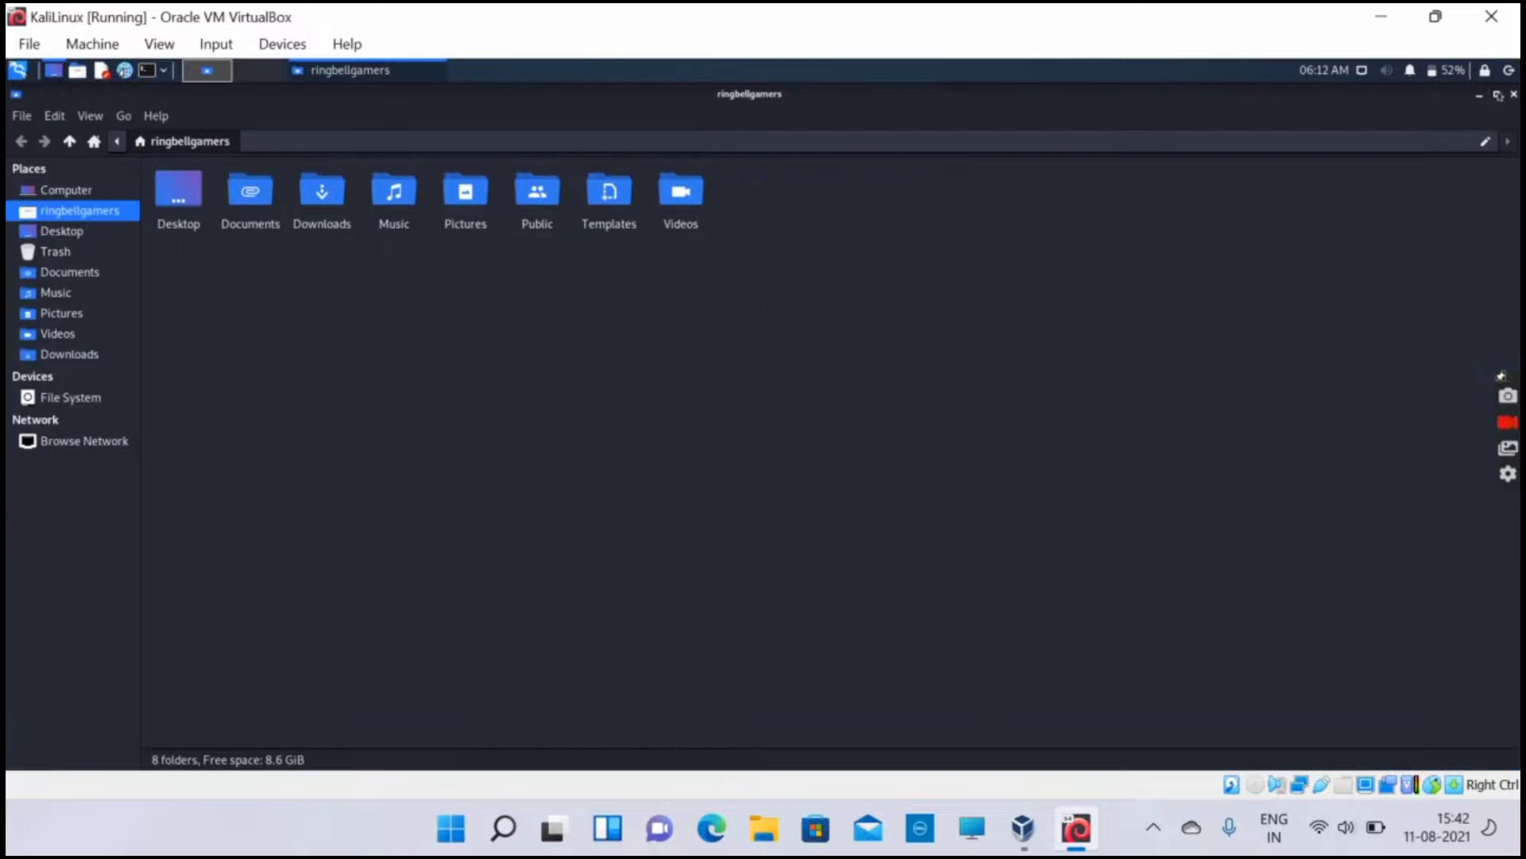
pyautogui.click(1496, 94)
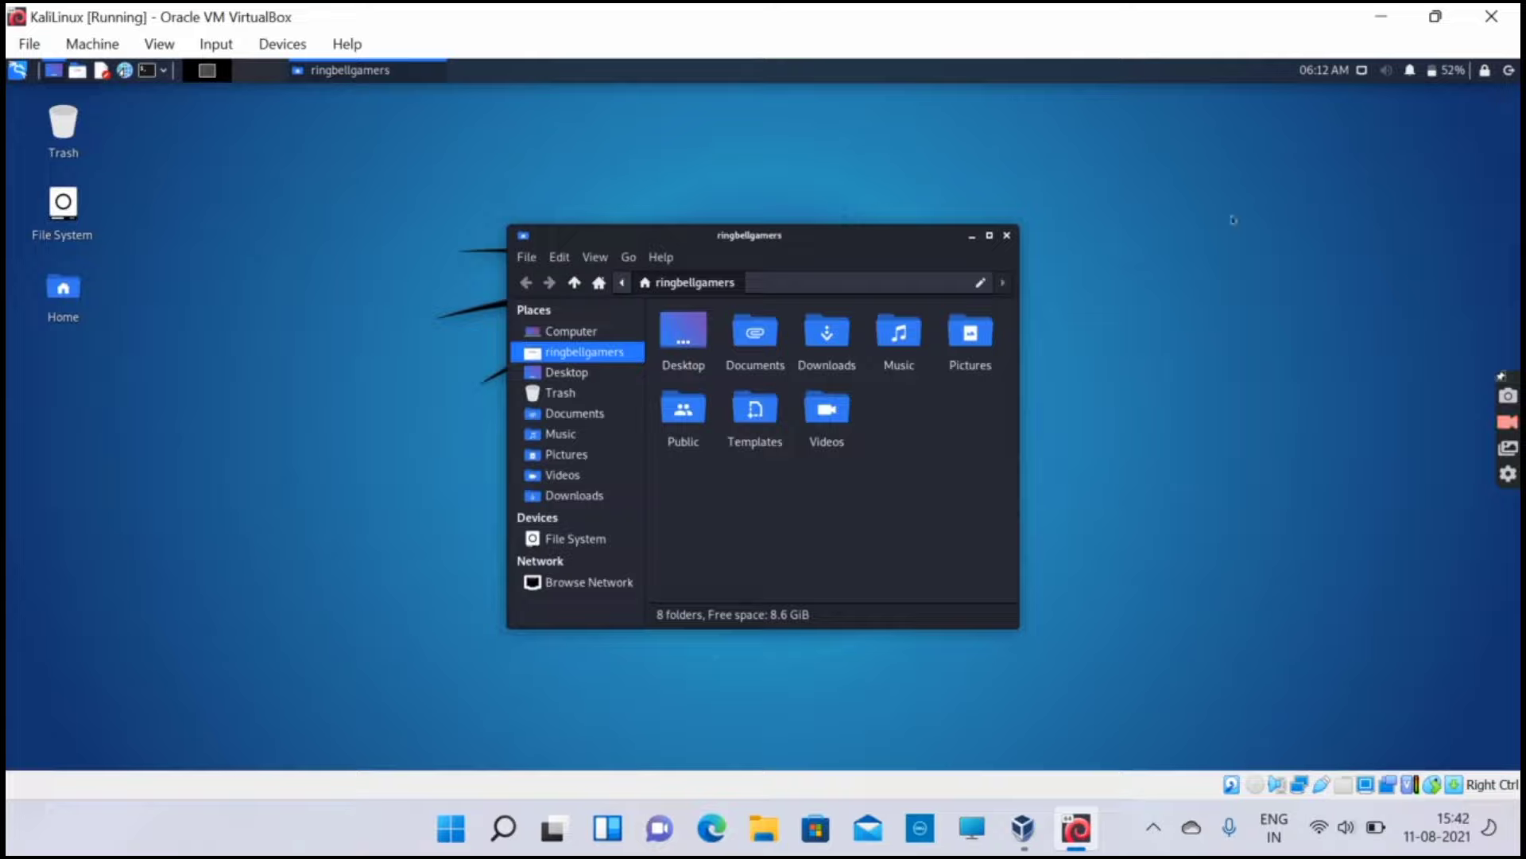
pyautogui.click(1007, 236)
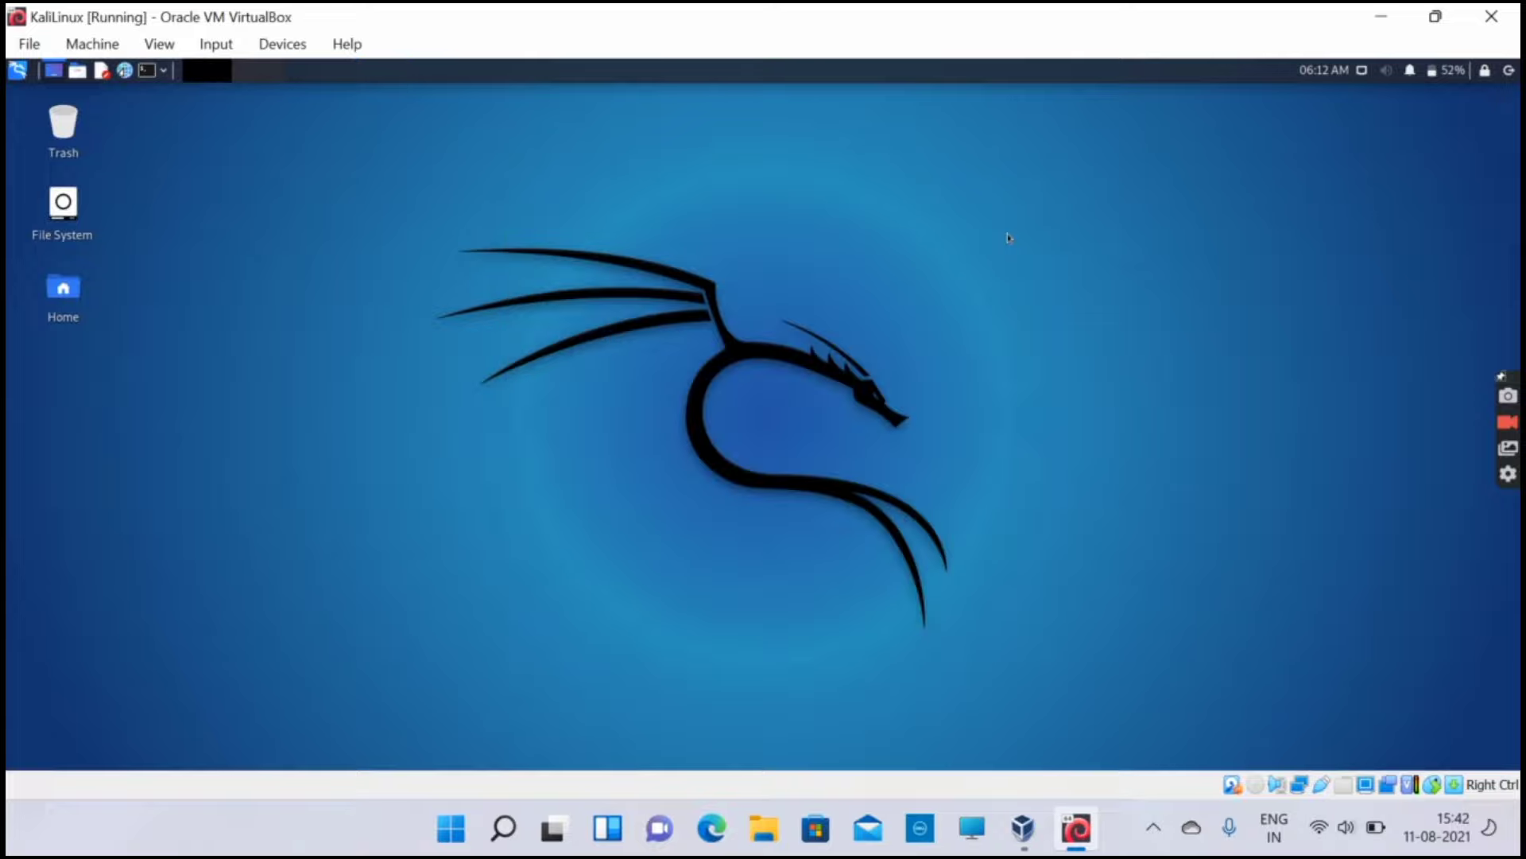